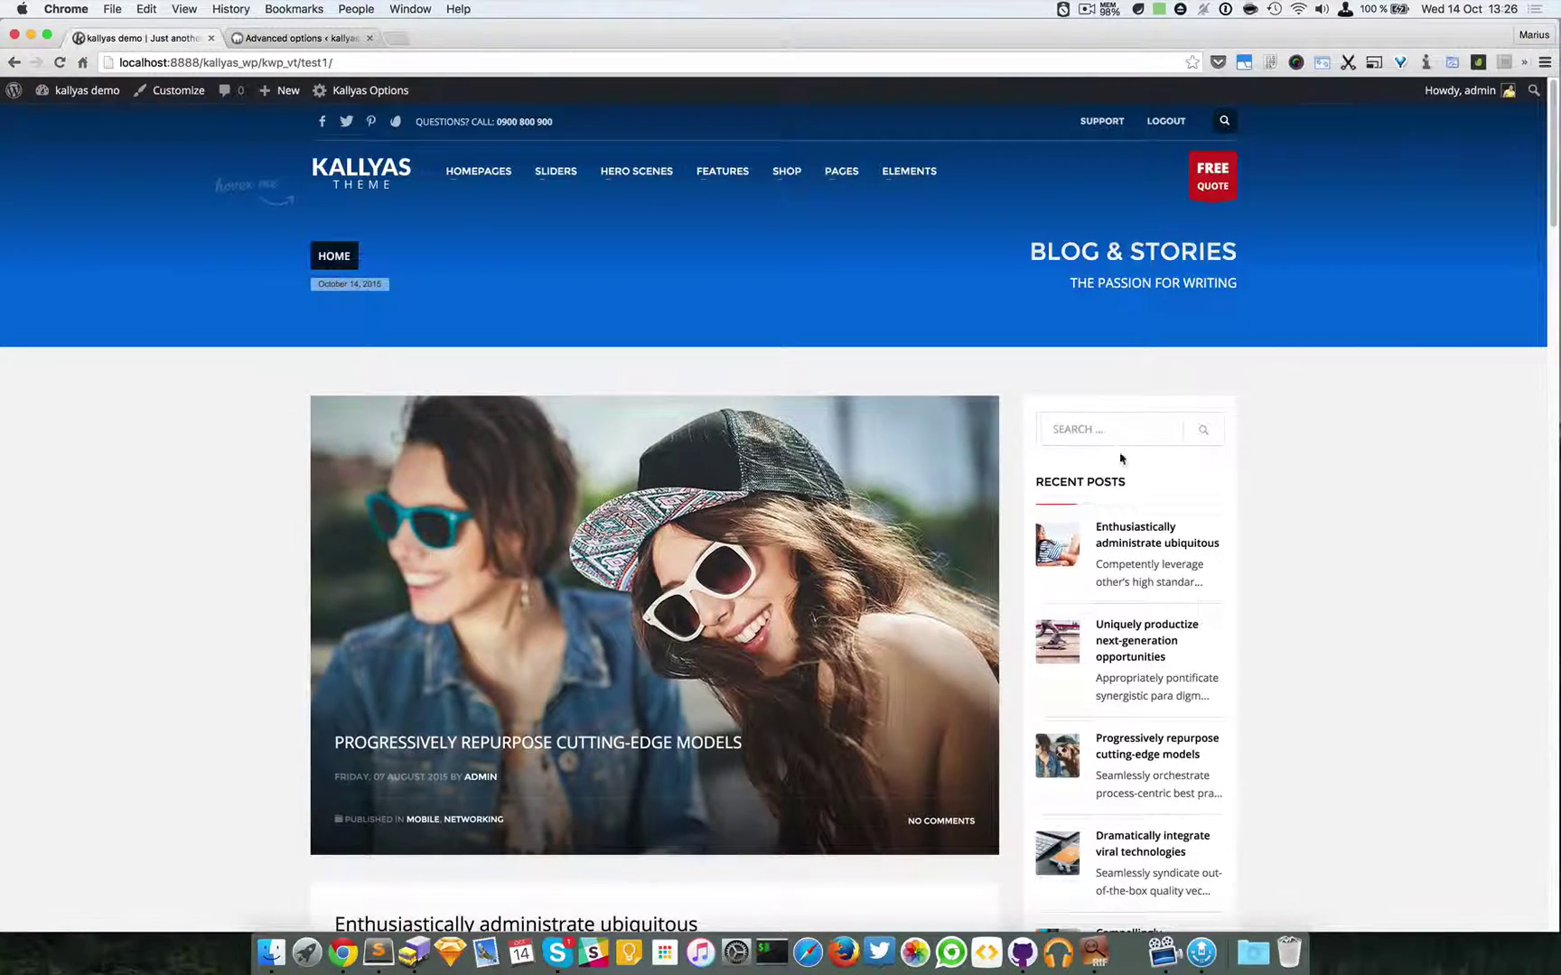
# Create a page titled 'sidebar element demo page', enable the page builder, and publish it
pyautogui.scroll(-3, 1125, 451)
pyautogui.scroll(3, 1161, 648)
pyautogui.scroll(-1, 1202, 436)
pyautogui.scroll(-7, 1202, 435)
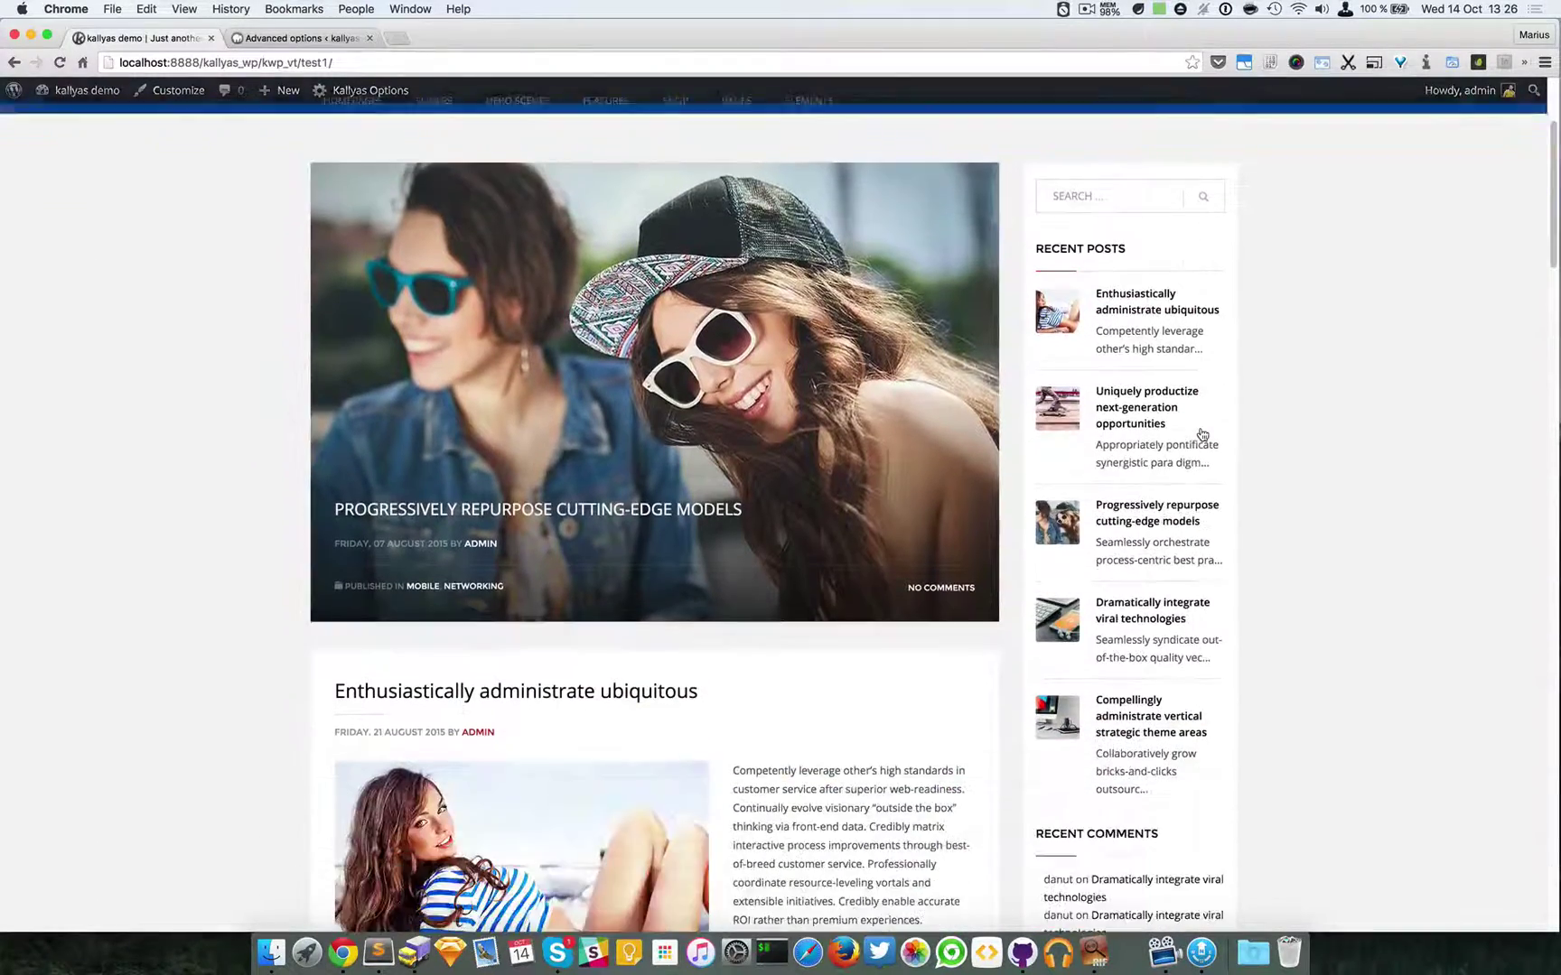
pyautogui.scroll(8, 1183, 594)
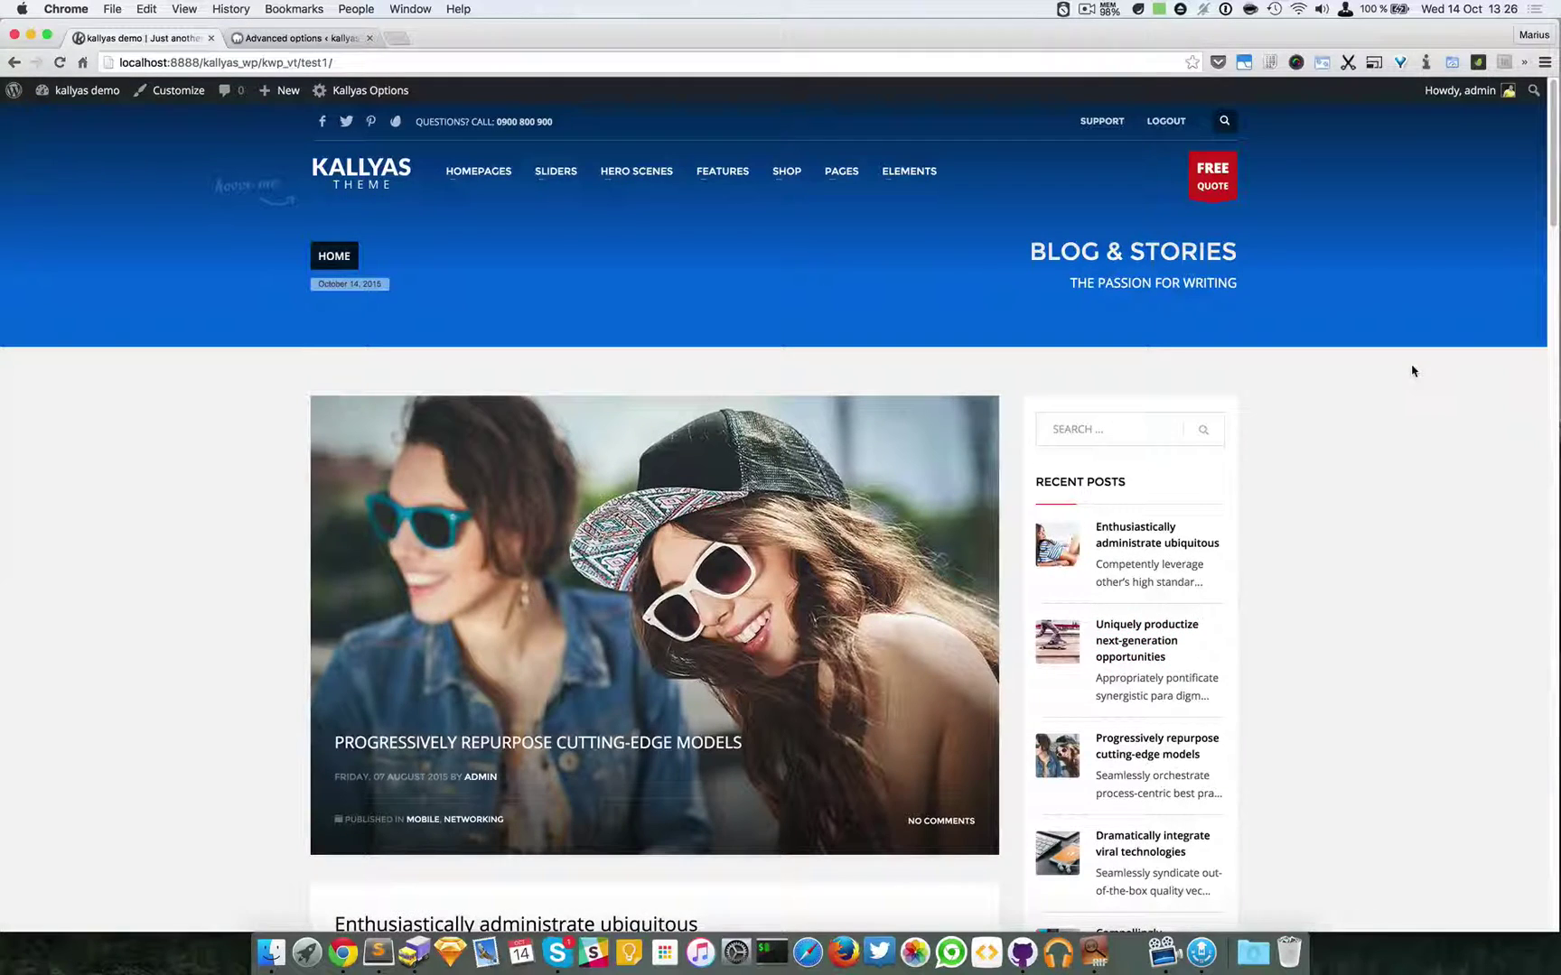
pyautogui.moveTo(381, 187)
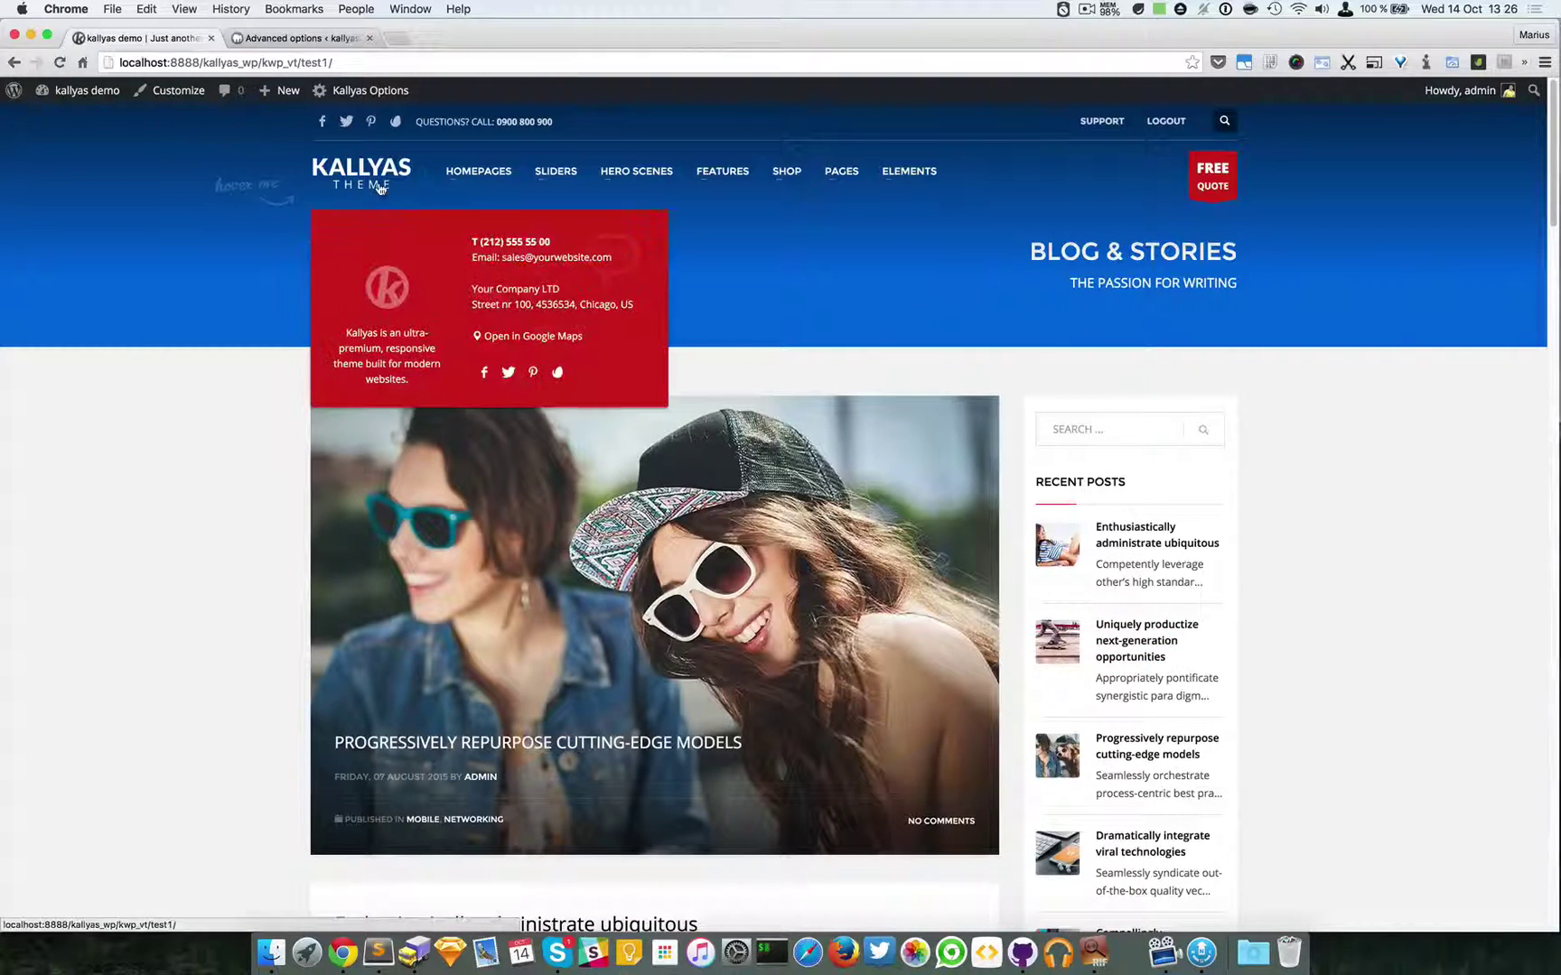
pyautogui.moveTo(276, 92)
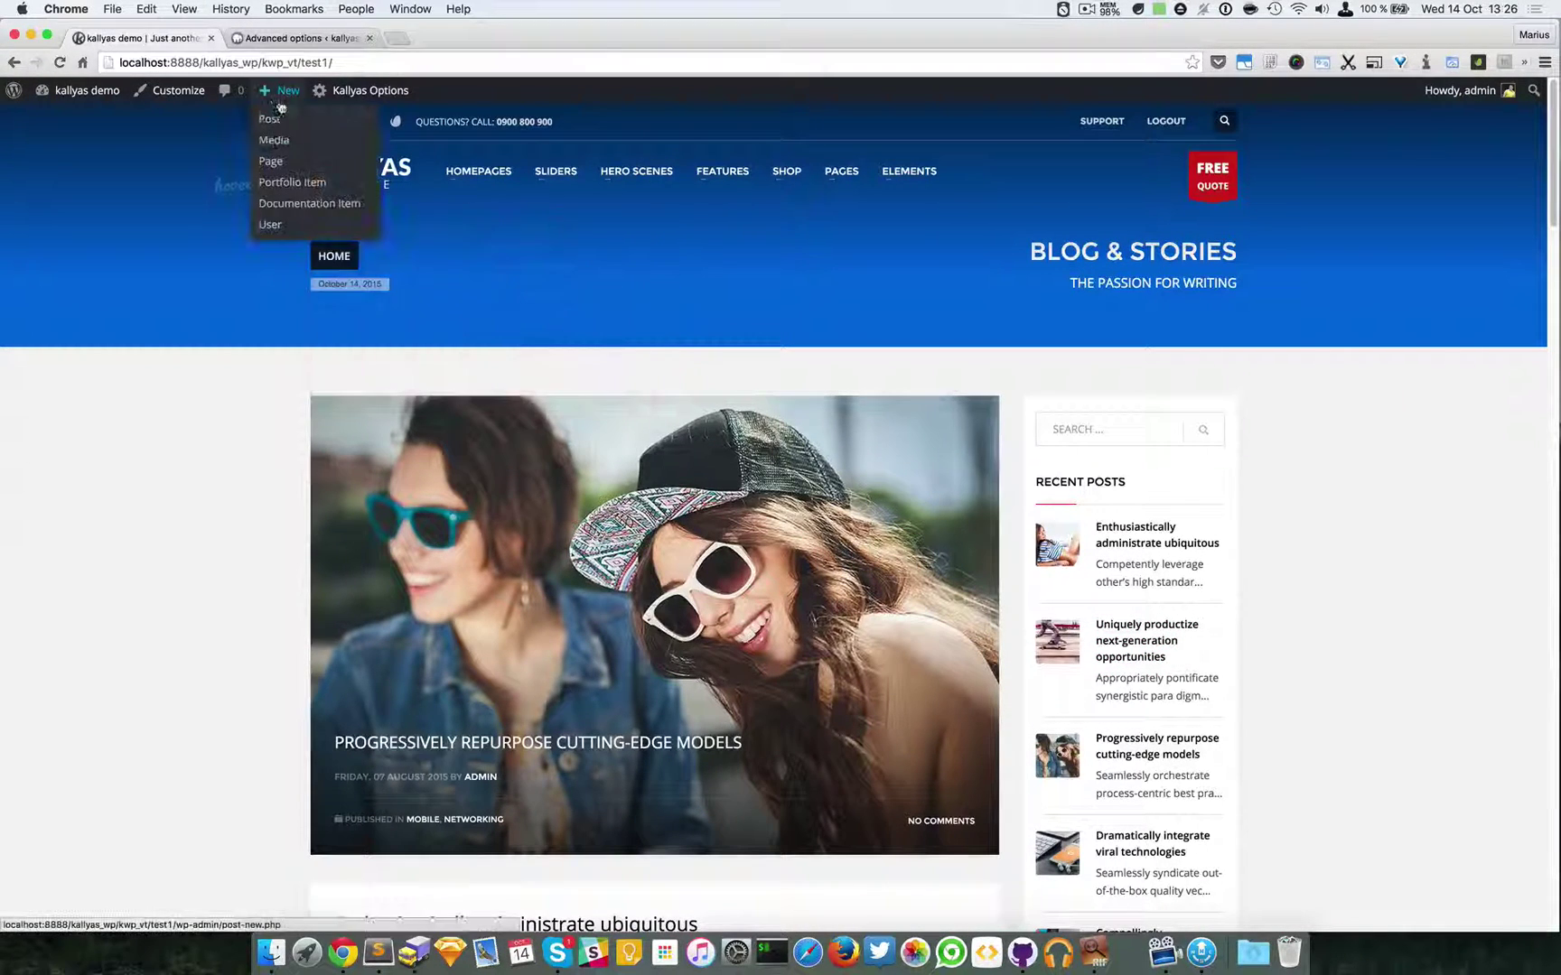
pyautogui.click(289, 160)
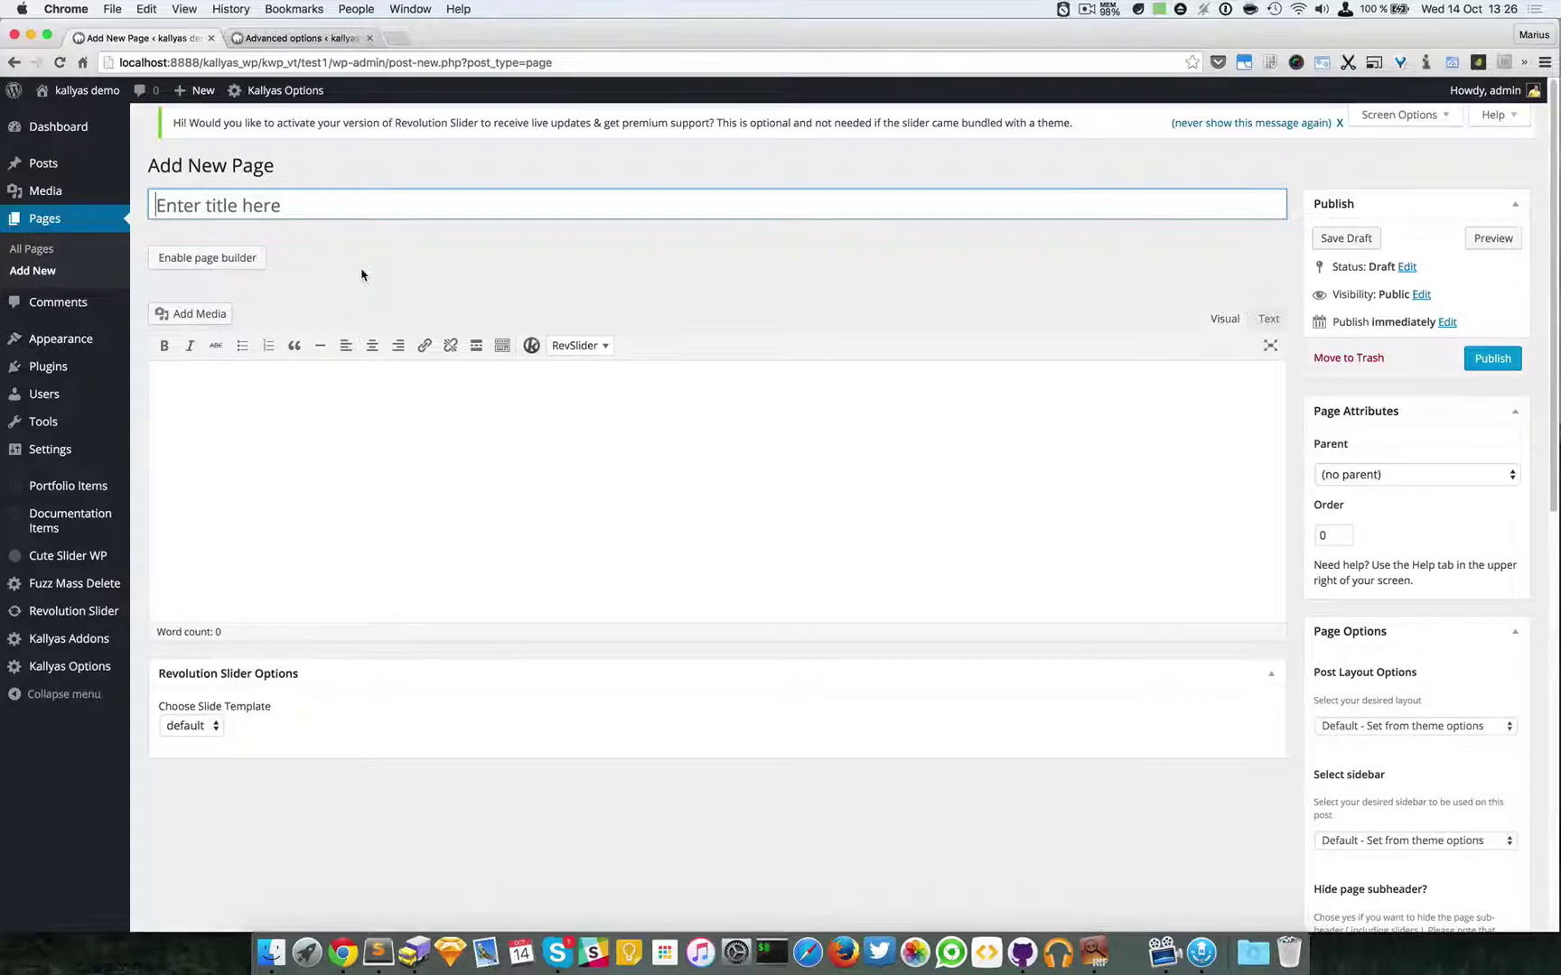
pyautogui.write('sideba')
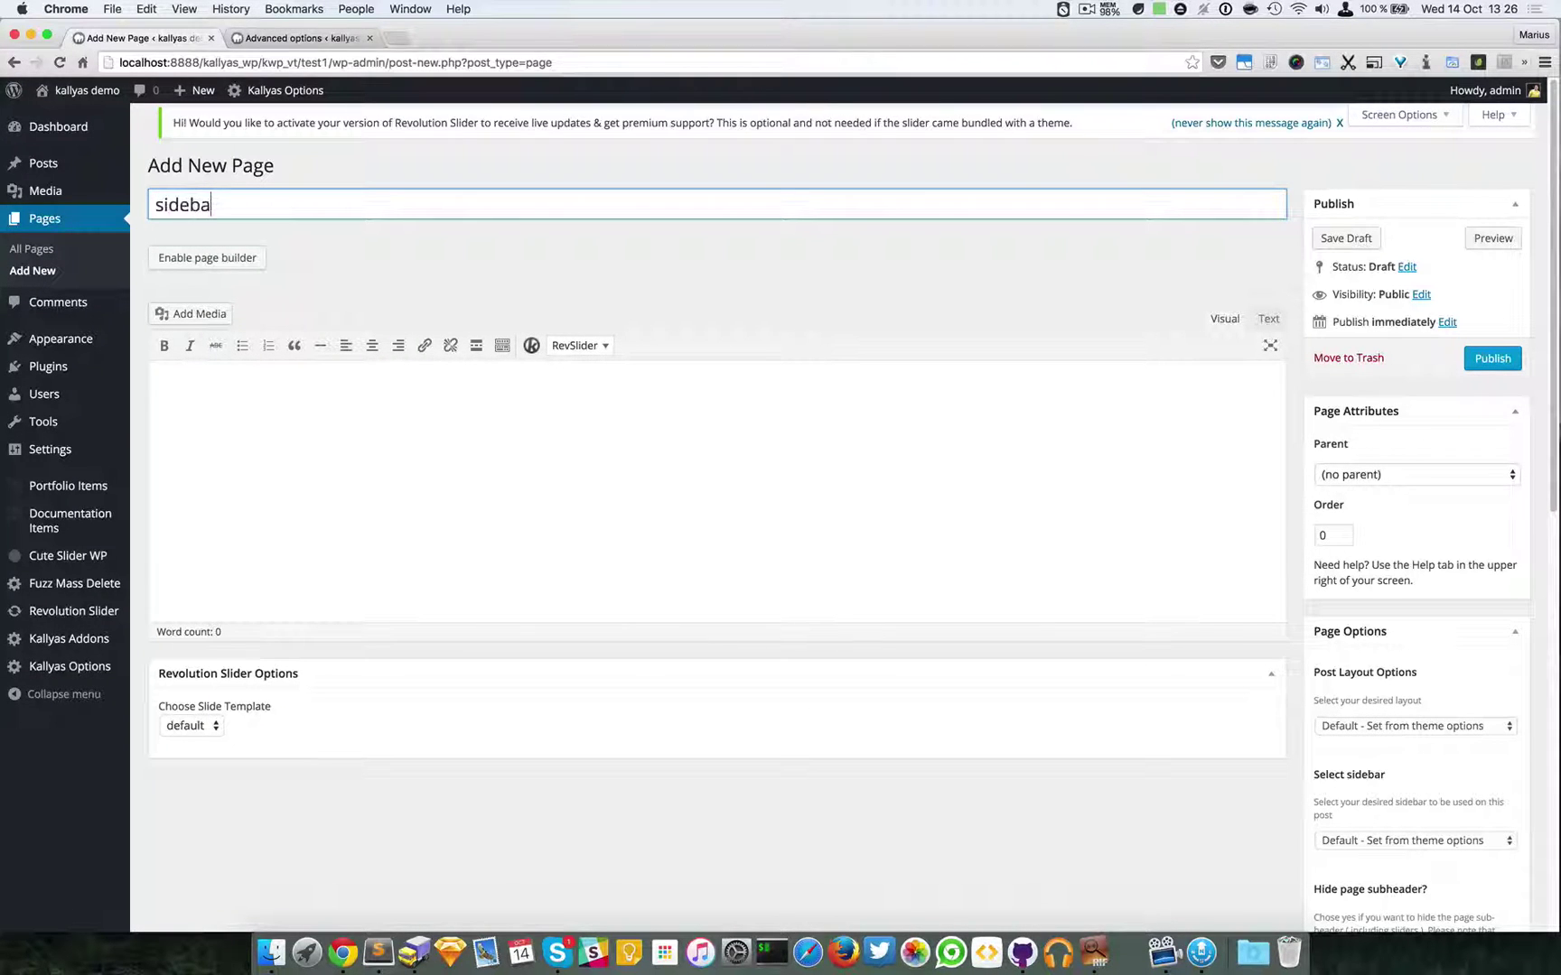
pyautogui.write('r element demo page')
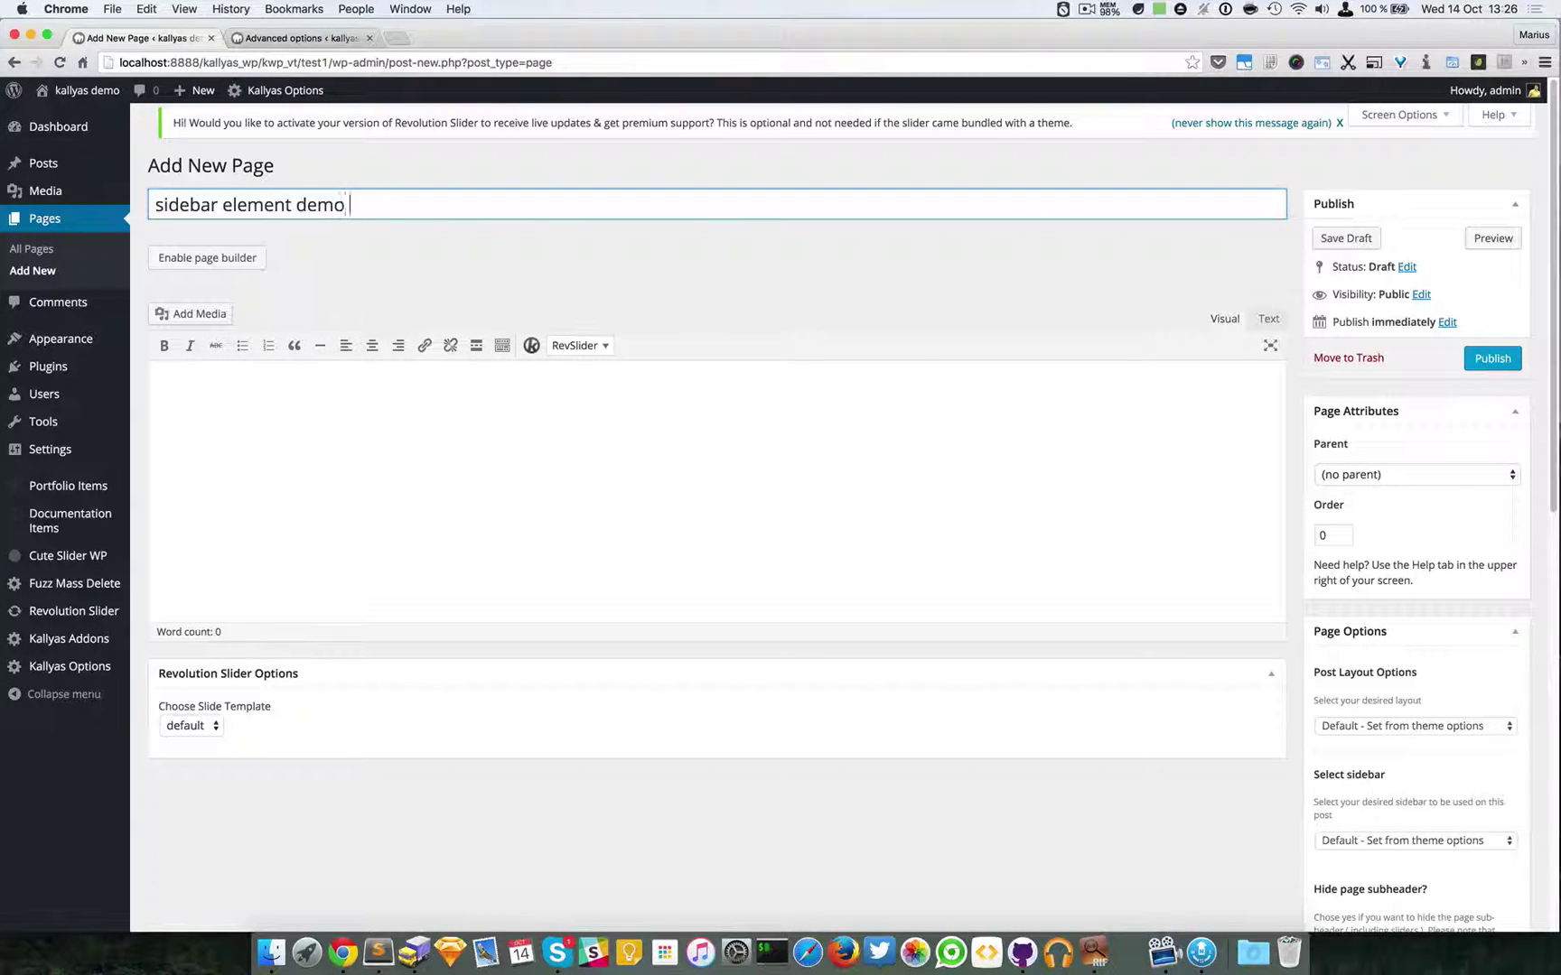
pyautogui.click(233, 257)
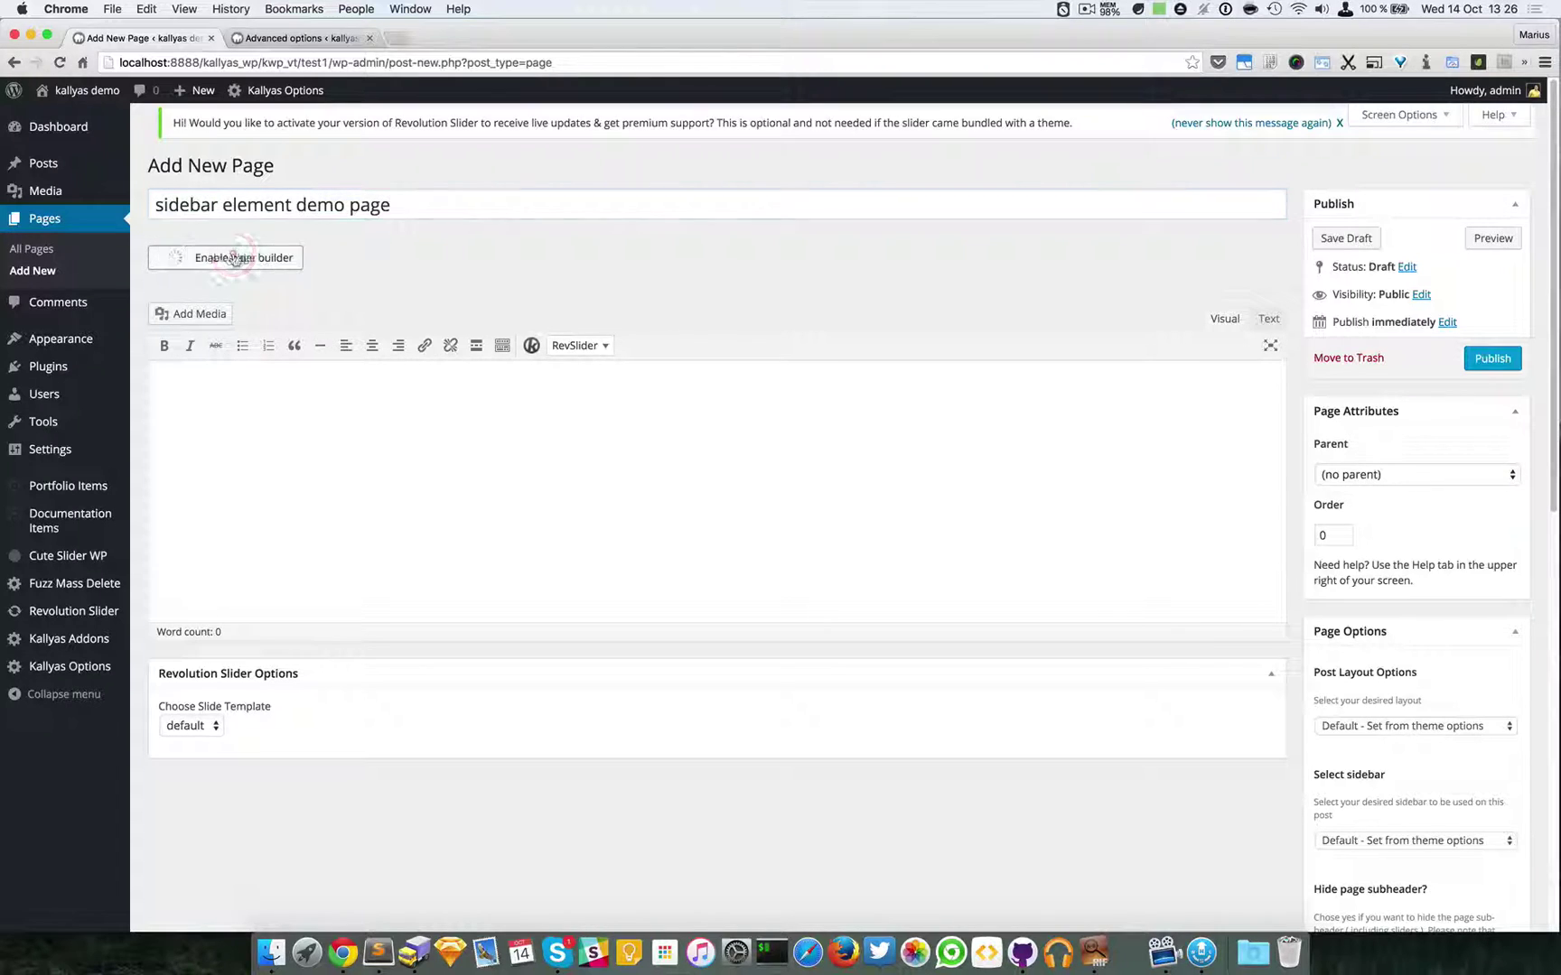
pyautogui.click(1492, 358)
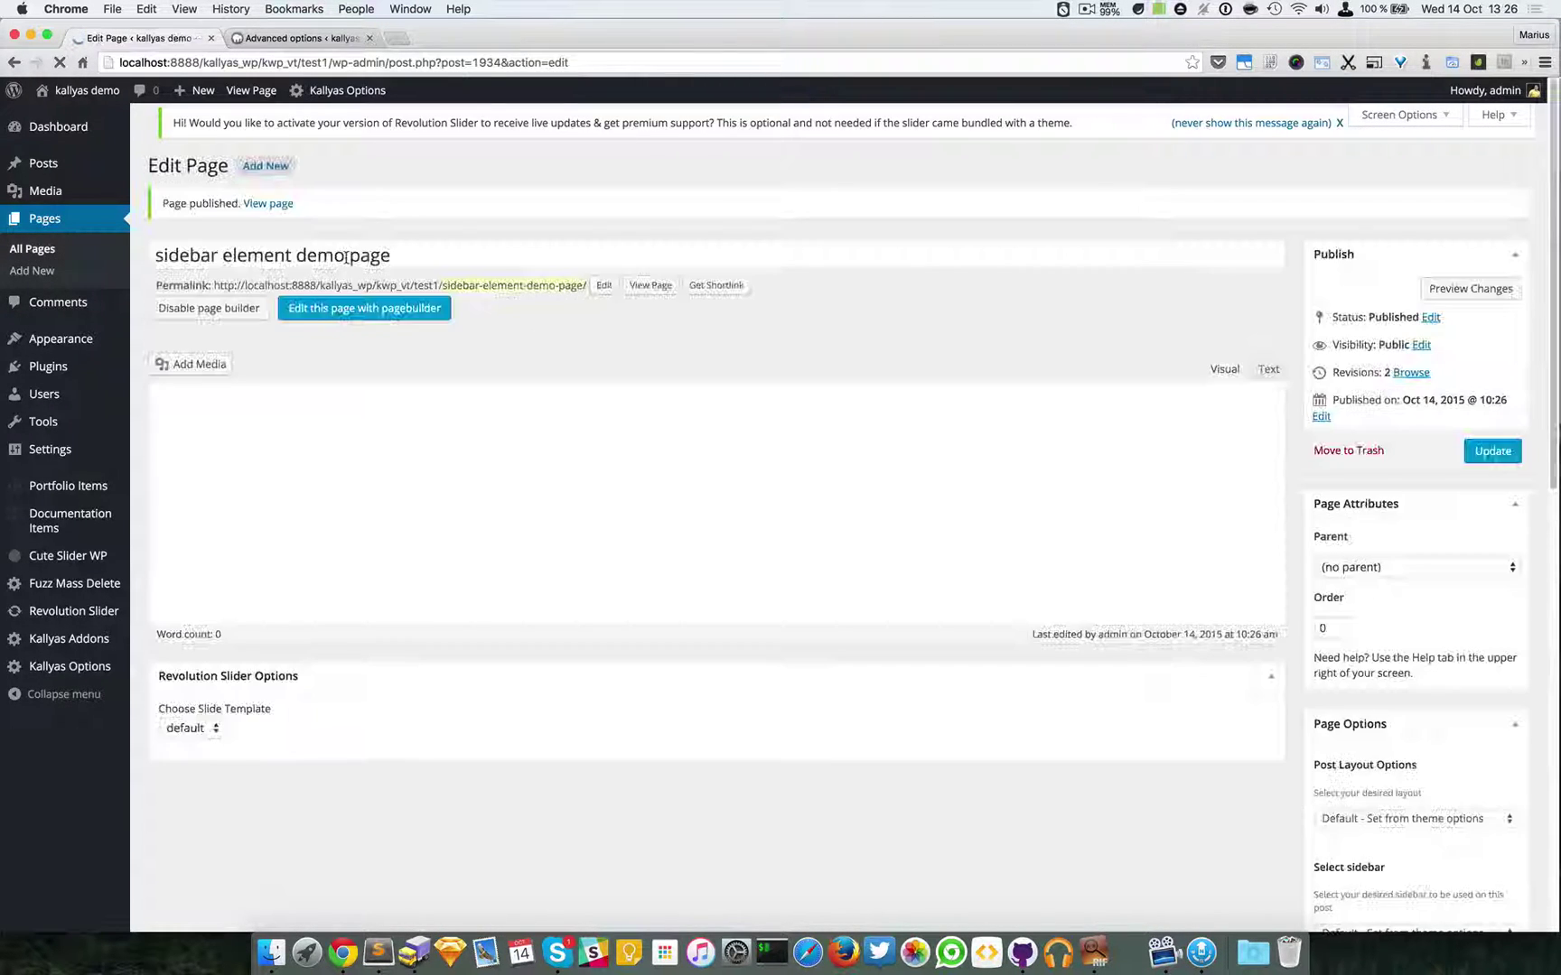
# Open the page in the page builder and place a Custom Sub-header at the top
pyautogui.click(355, 315)
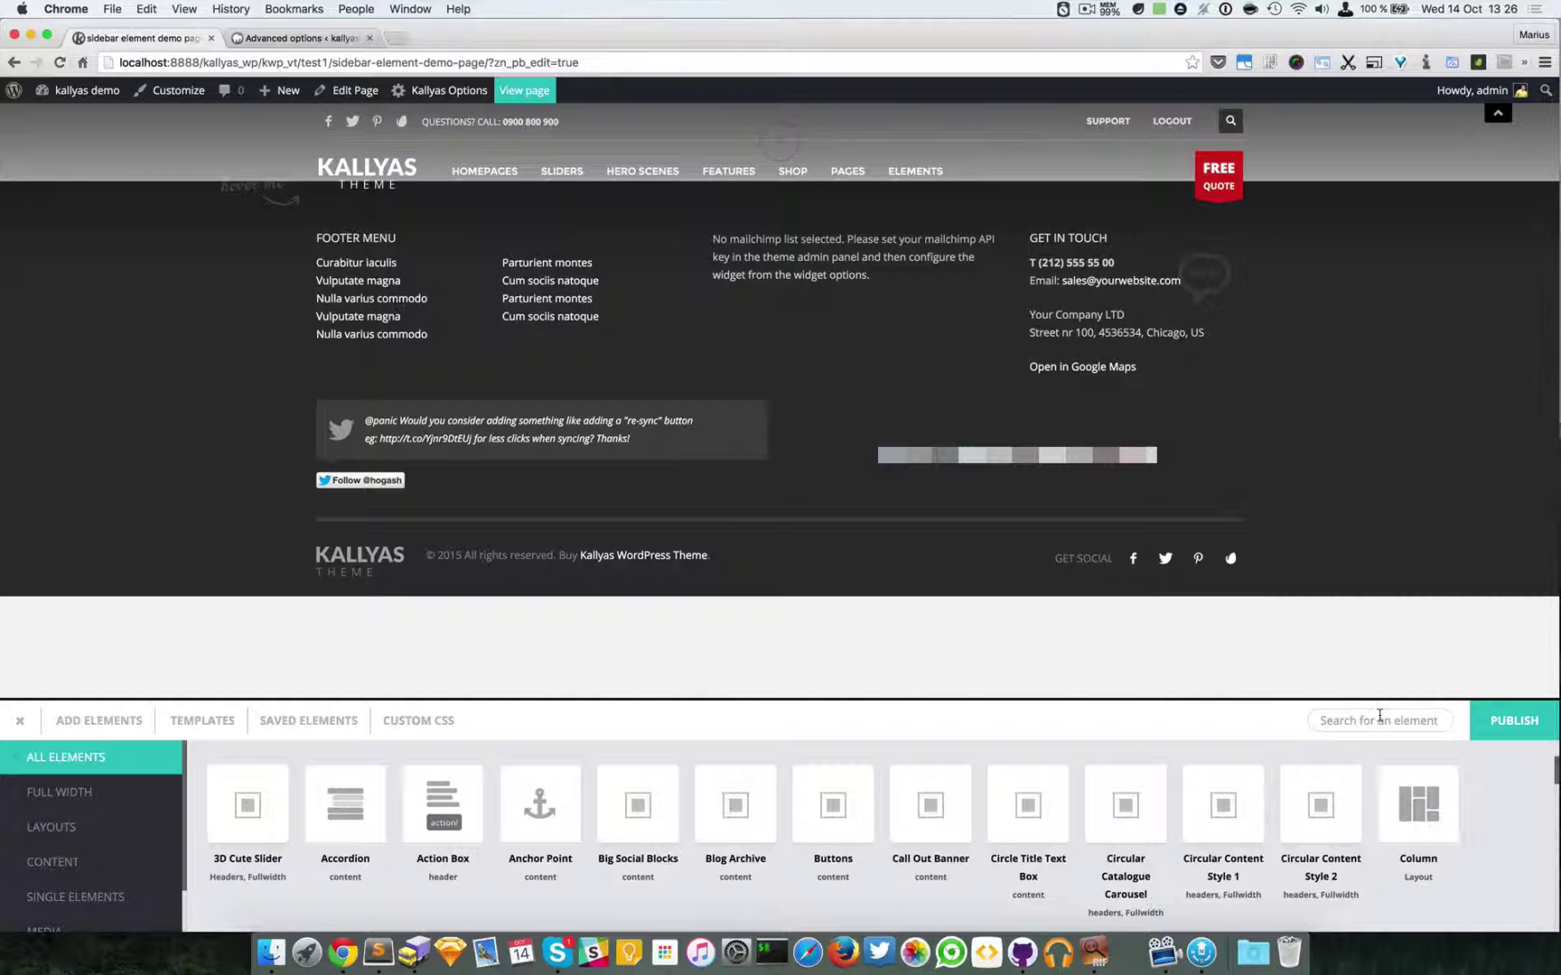
pyautogui.click(1379, 712)
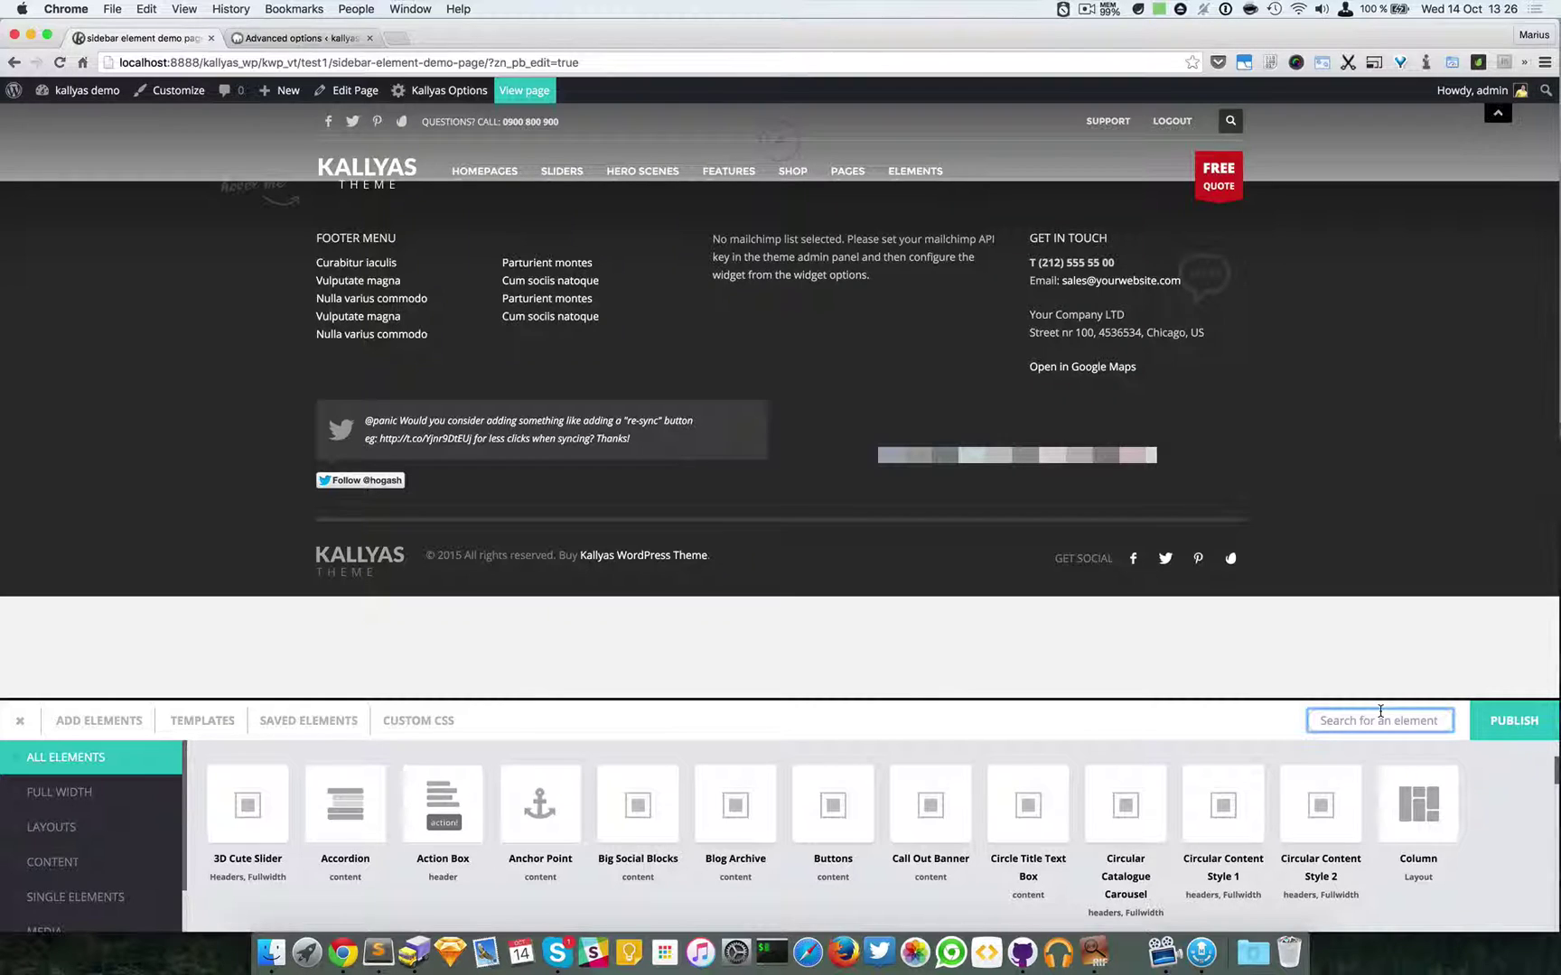
pyautogui.write('cust')
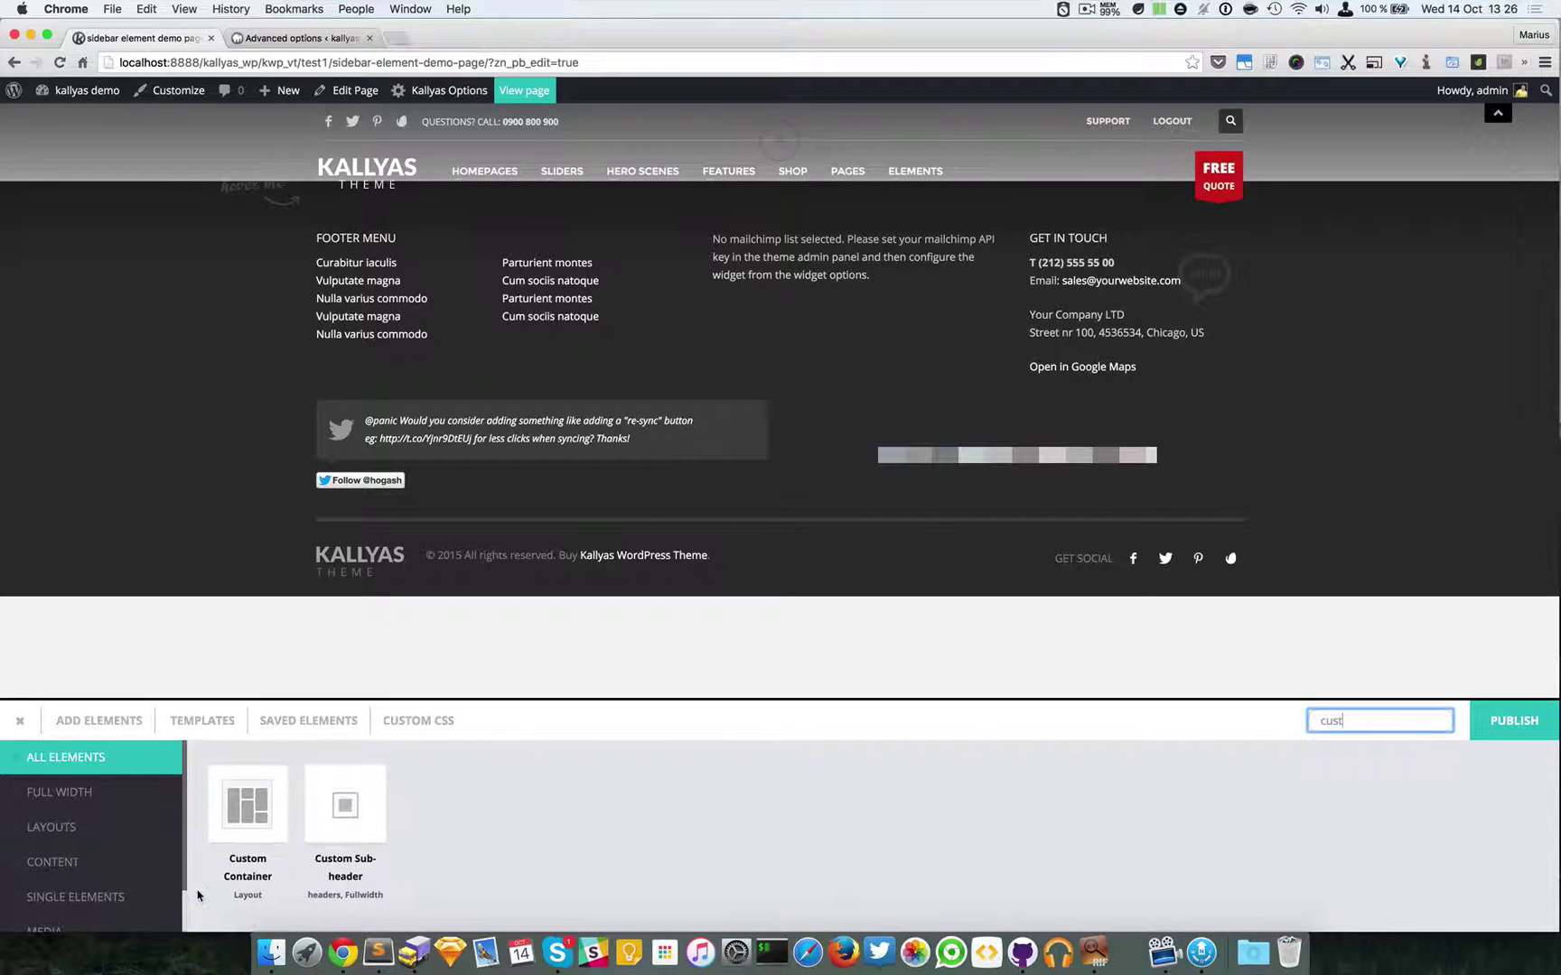
pyautogui.moveTo(348, 816); pyautogui.dragTo(767, 124)
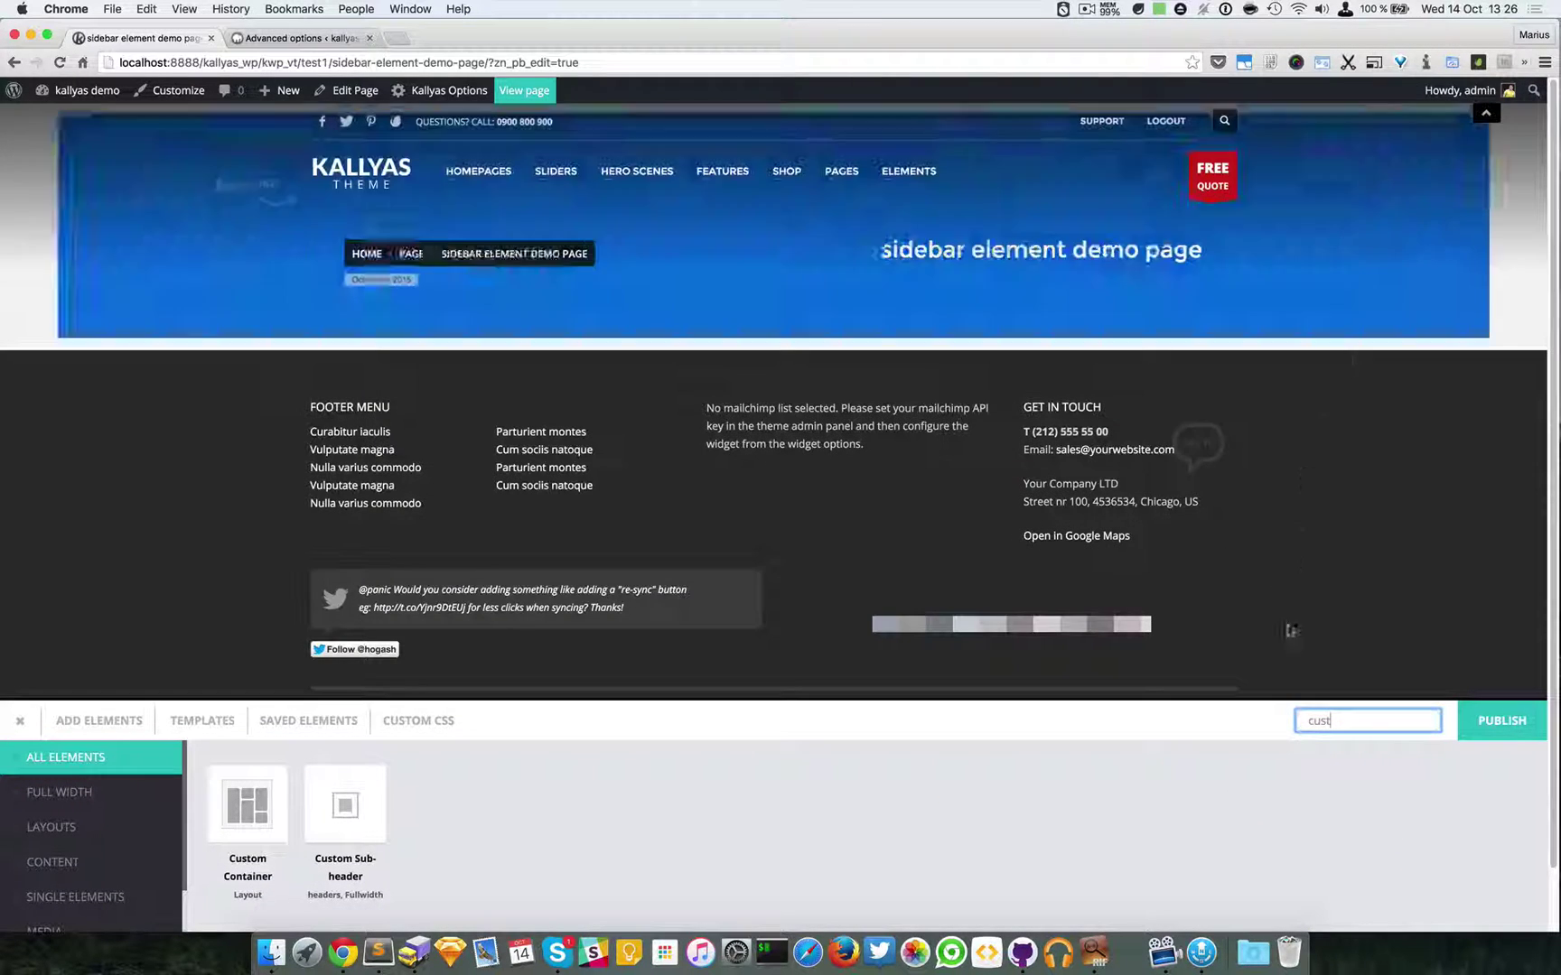
# Replace the element search term with 'section'
pyautogui.doubleClick(1328, 721)
pyautogui.press('BackSpace')
pyautogui.write('se')
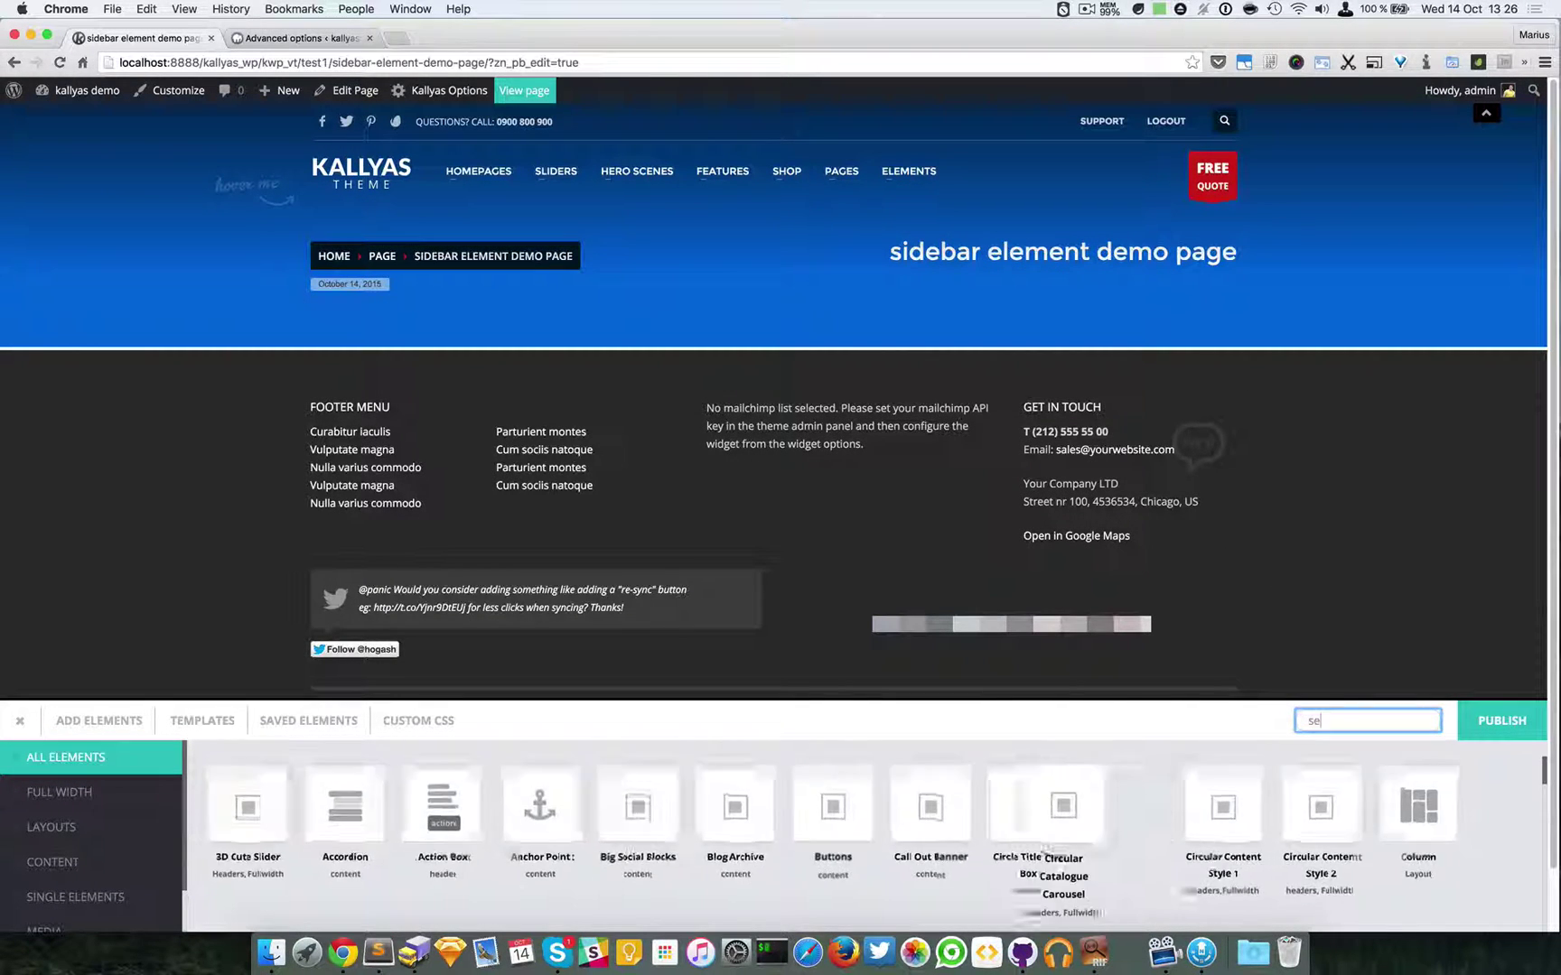
pyautogui.write('ction')
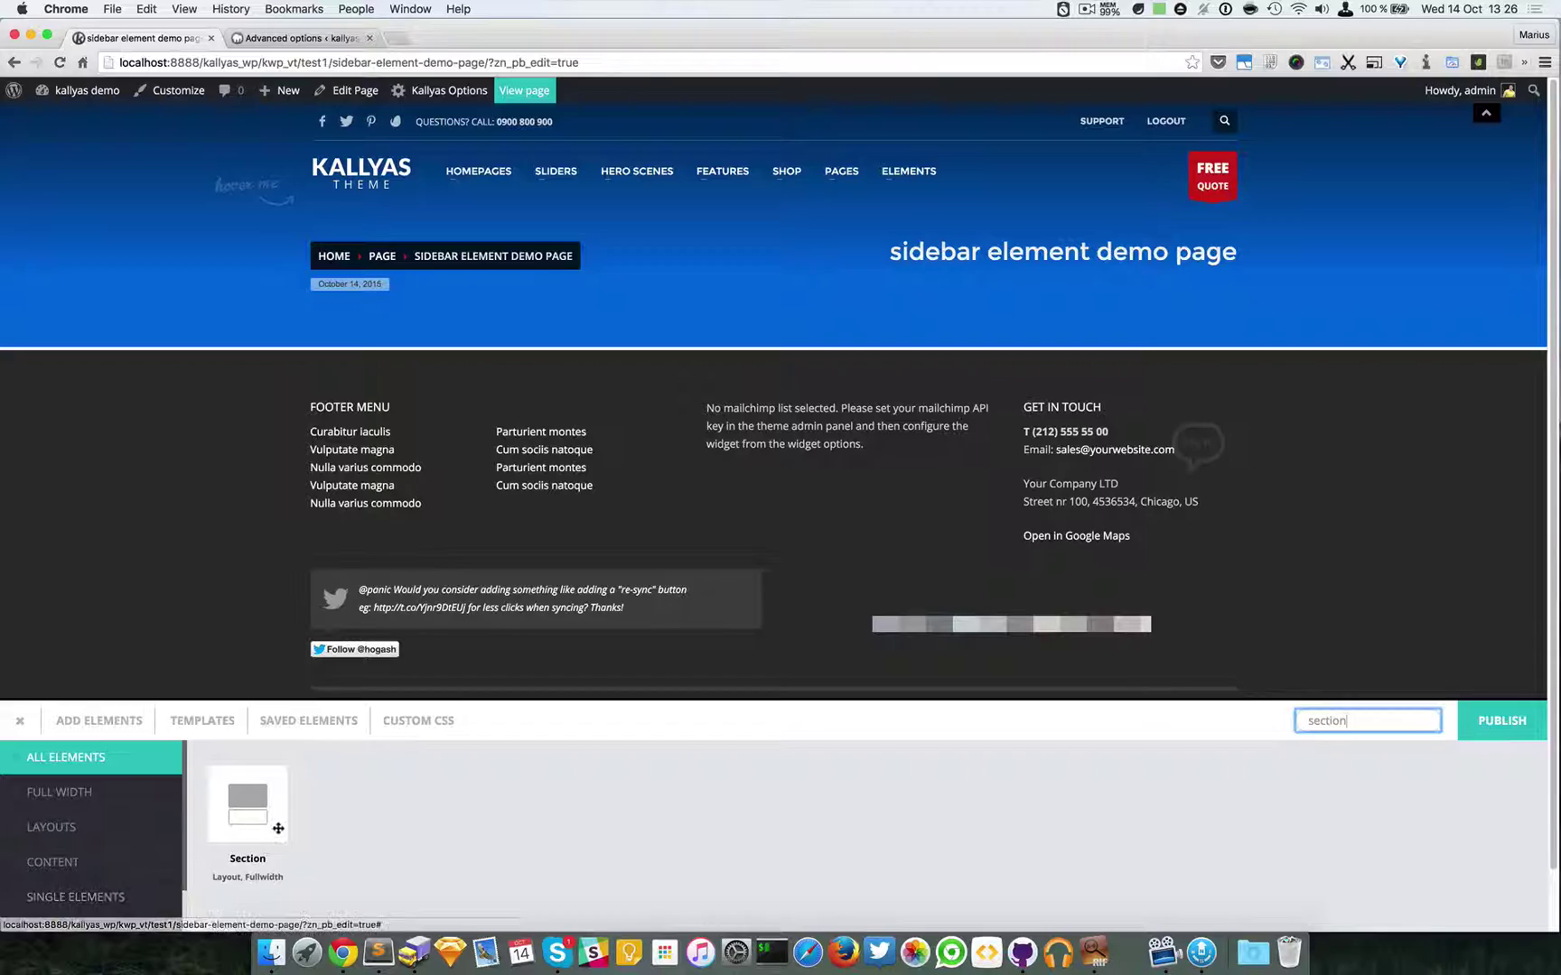
# Add a Section below the sub-header and narrow its column to 4/12
pyautogui.moveTo(278, 828); pyautogui.dragTo(806, 348)
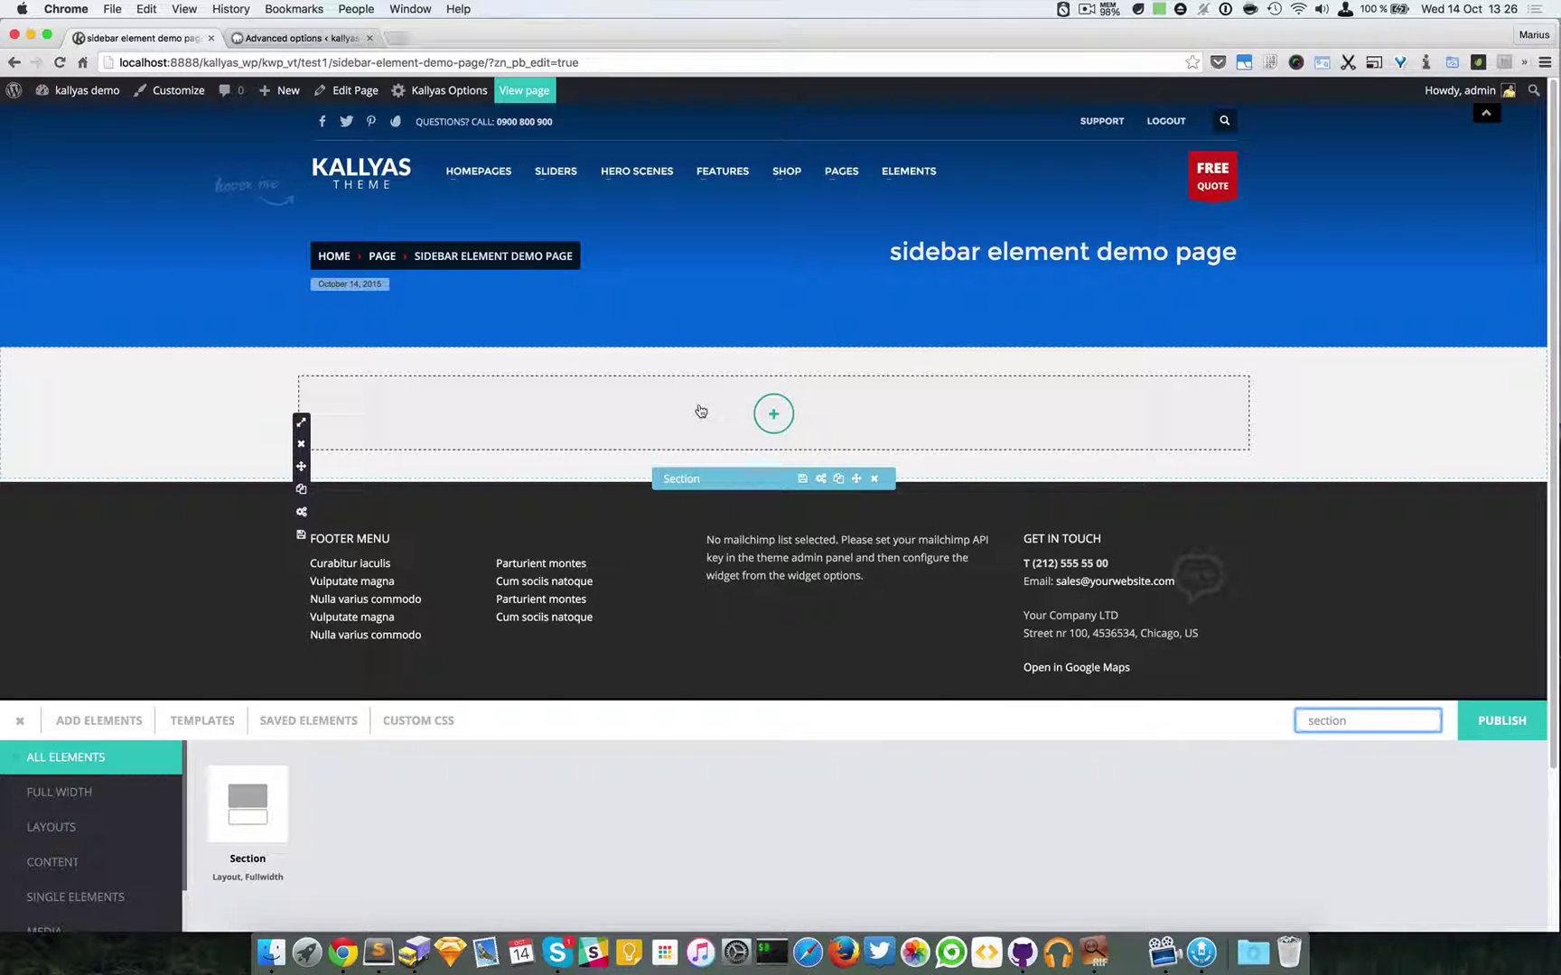
pyautogui.moveTo(302, 430)
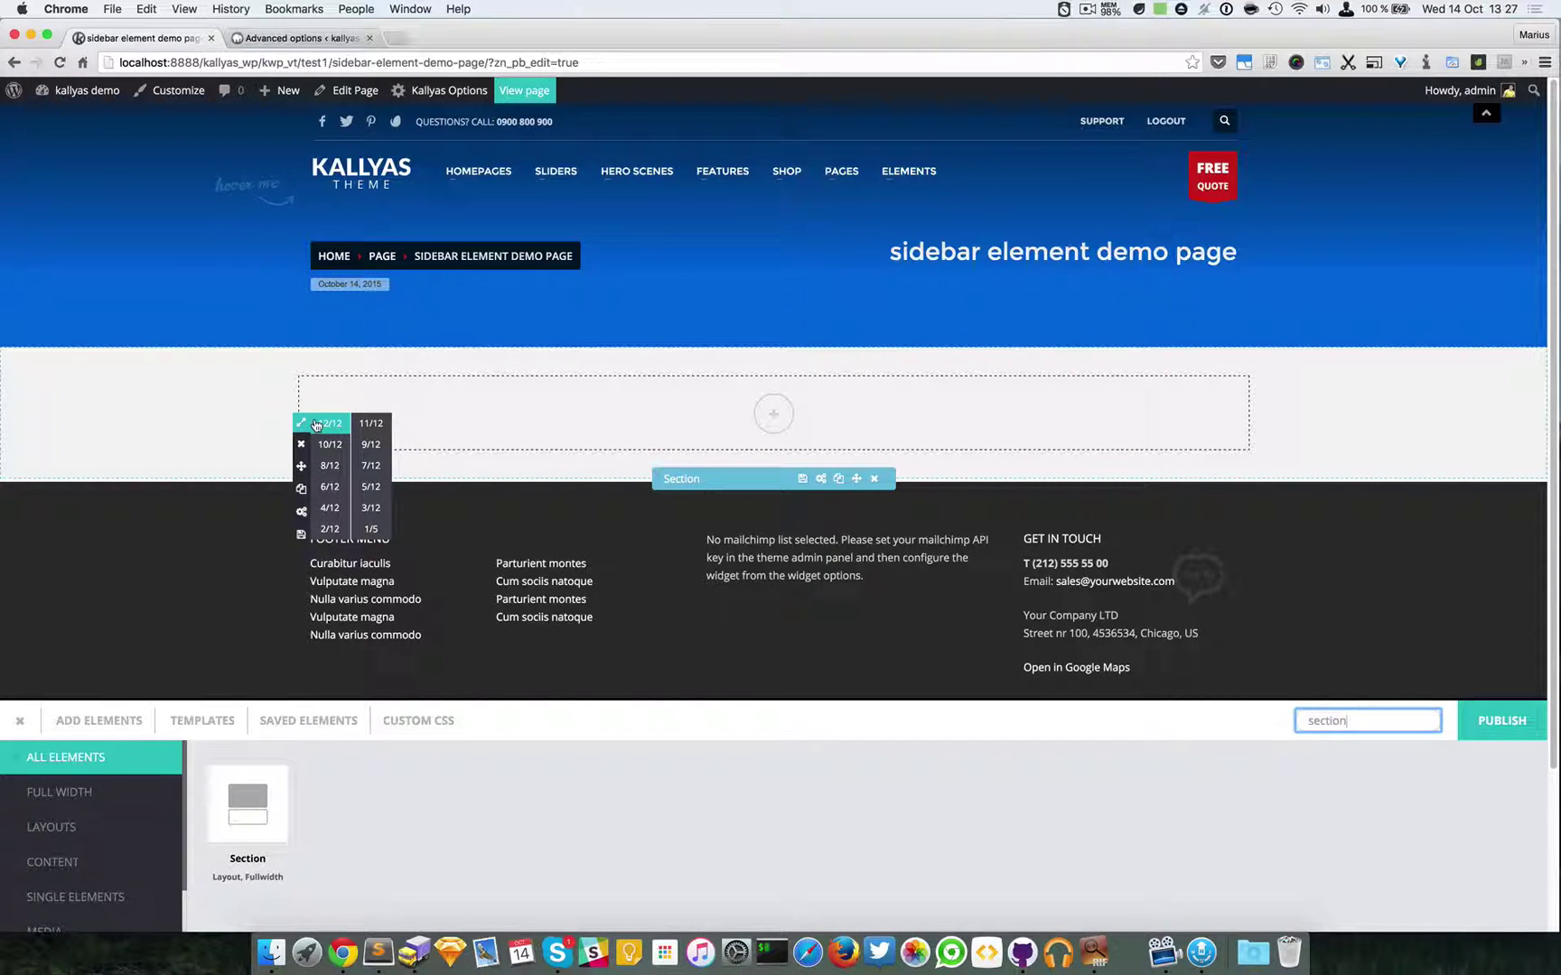
pyautogui.click(327, 510)
# Search the column's element list for 'sidebar'
pyautogui.click(458, 414)
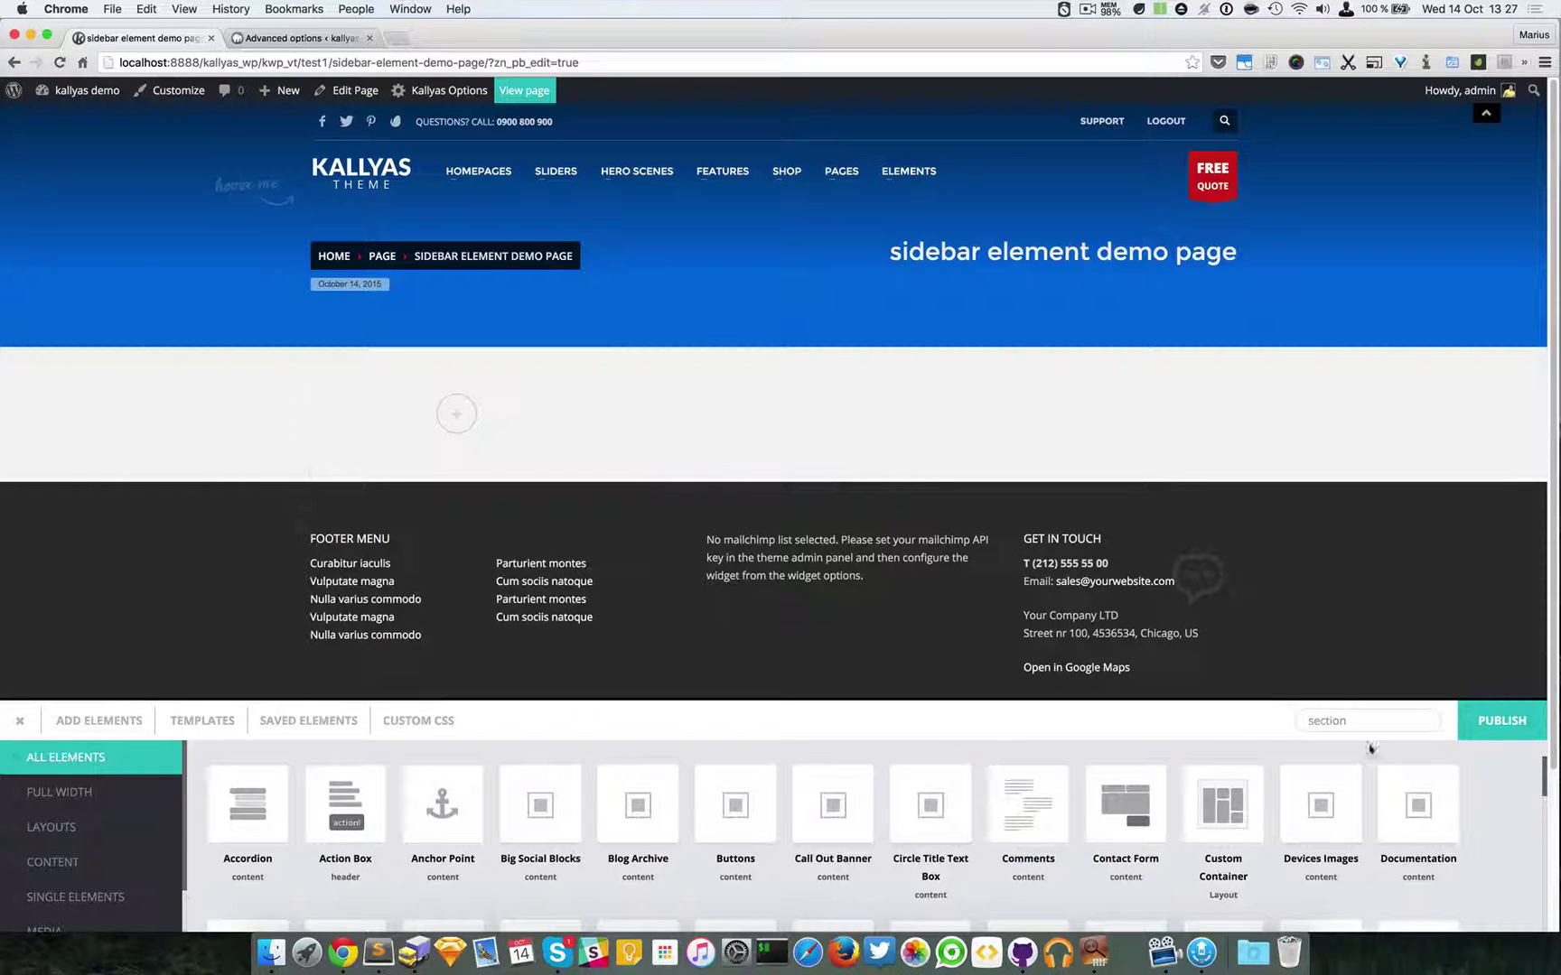
pyautogui.doubleClick(1373, 724)
pyautogui.press('BackSpace')
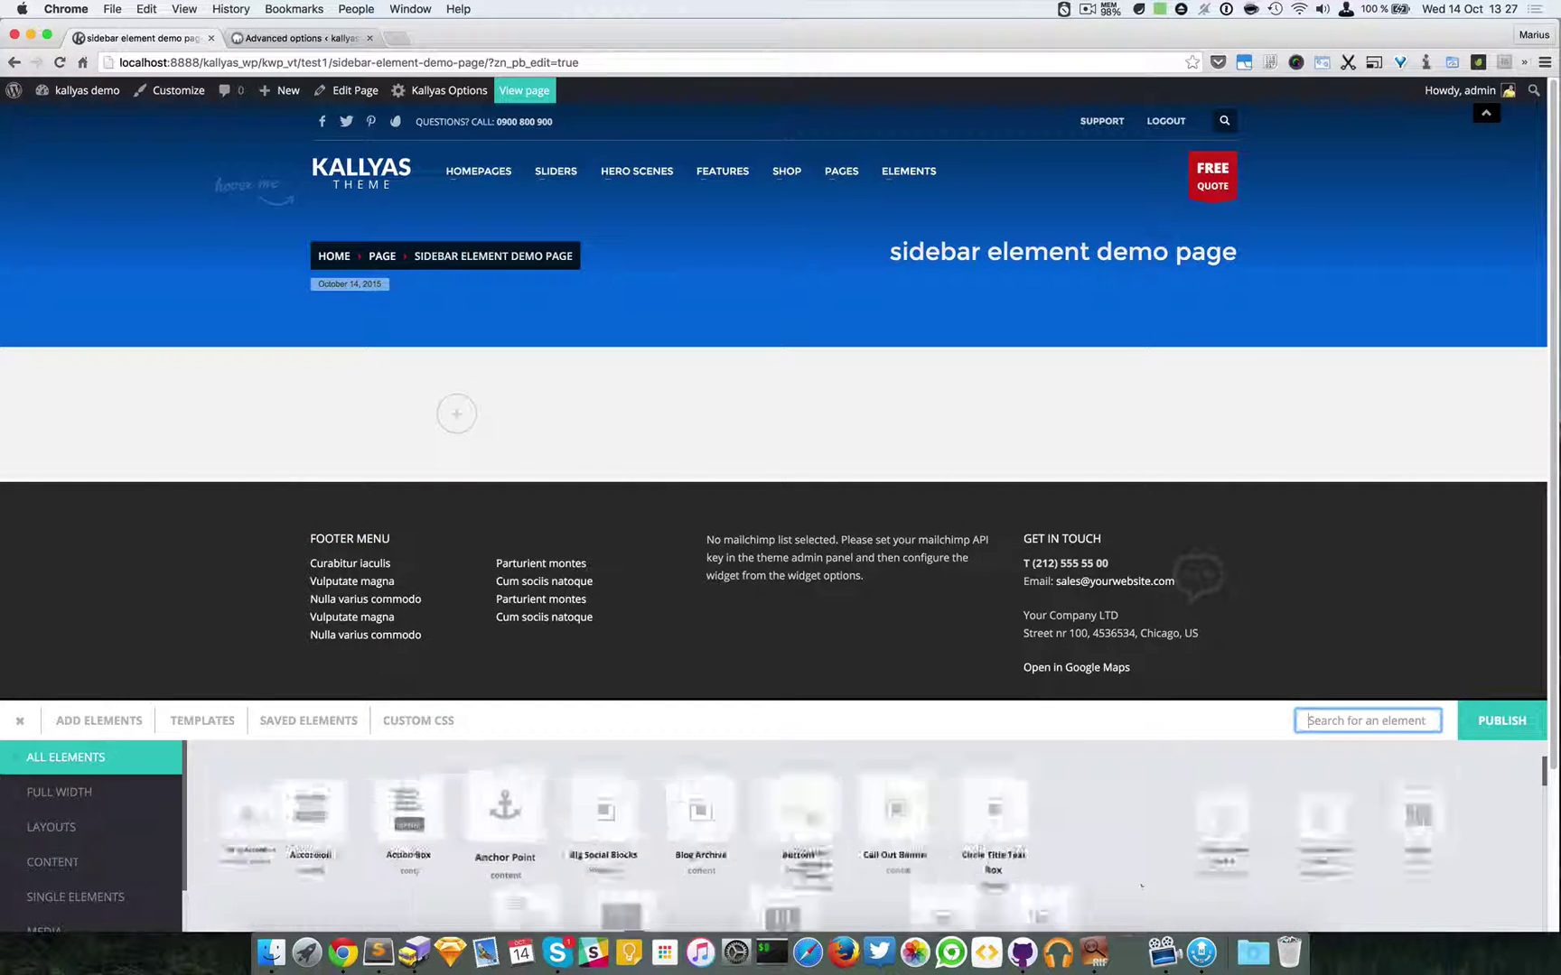
pyautogui.write('sidebar')
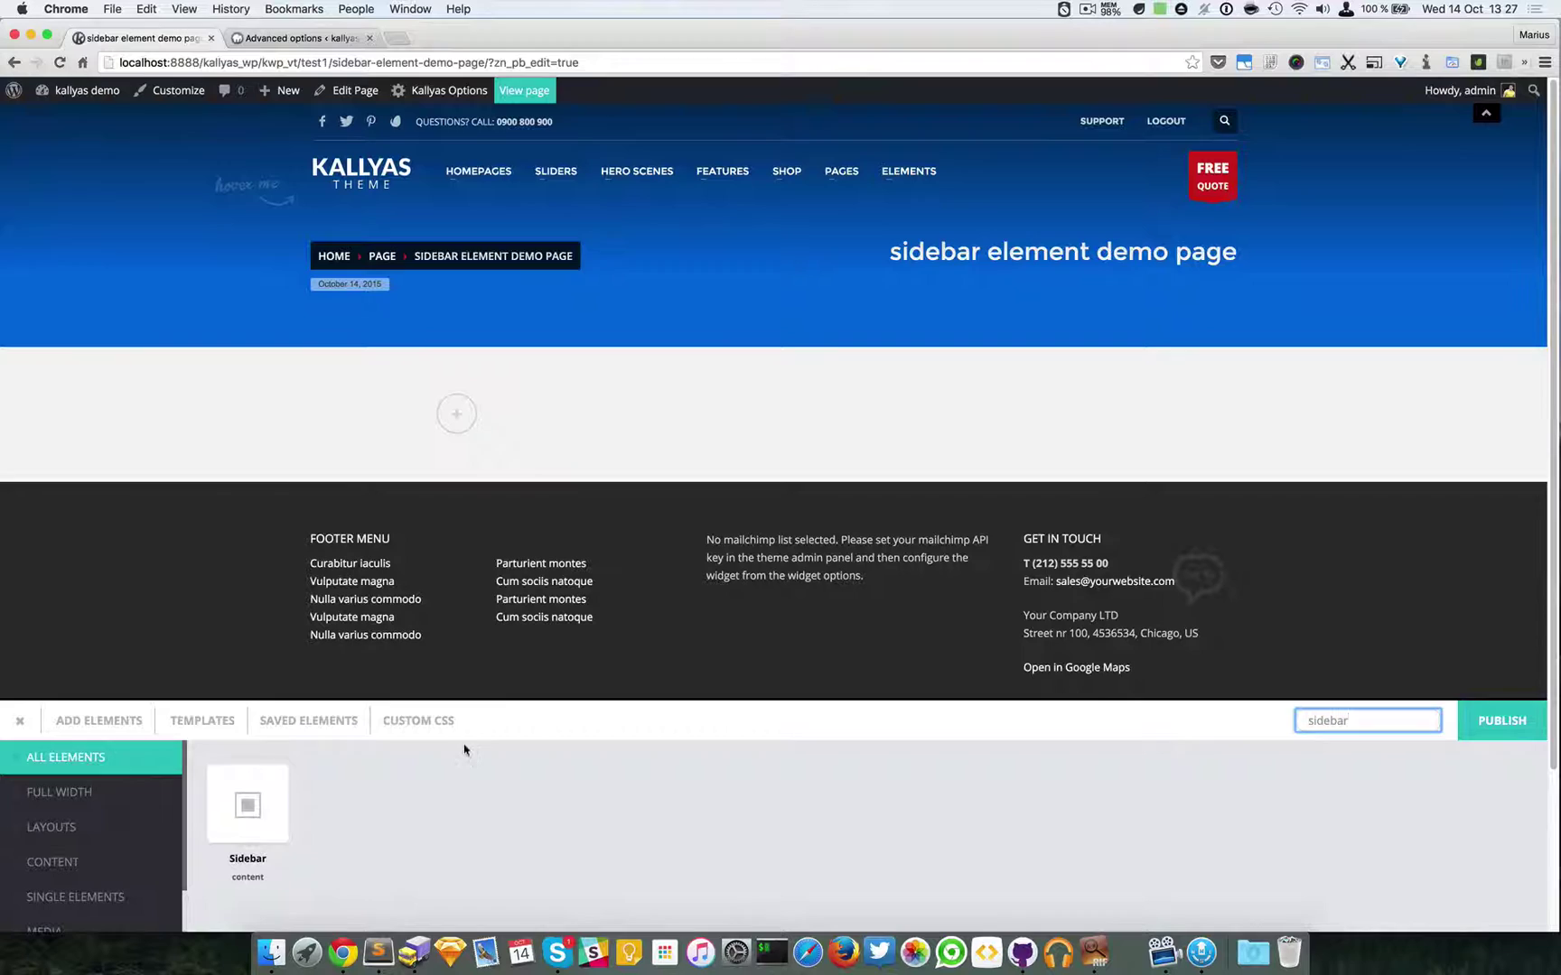
# Drop a Sidebar element into the 4/12 column and close the elements panel
pyautogui.moveTo(265, 808); pyautogui.dragTo(503, 410)
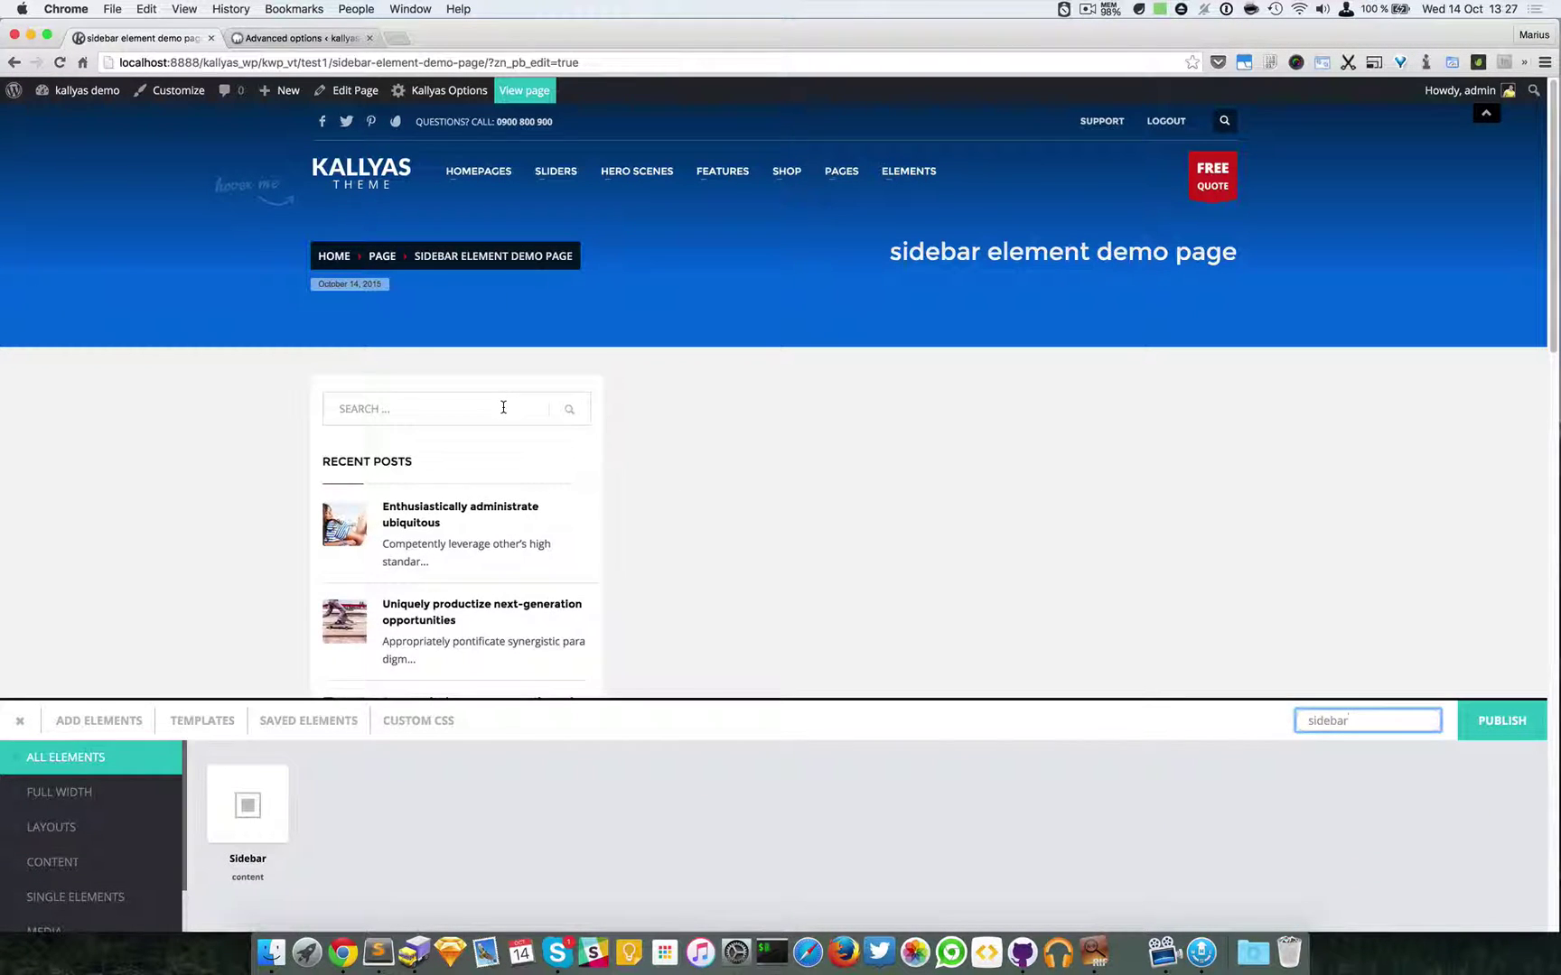
pyautogui.click(19, 719)
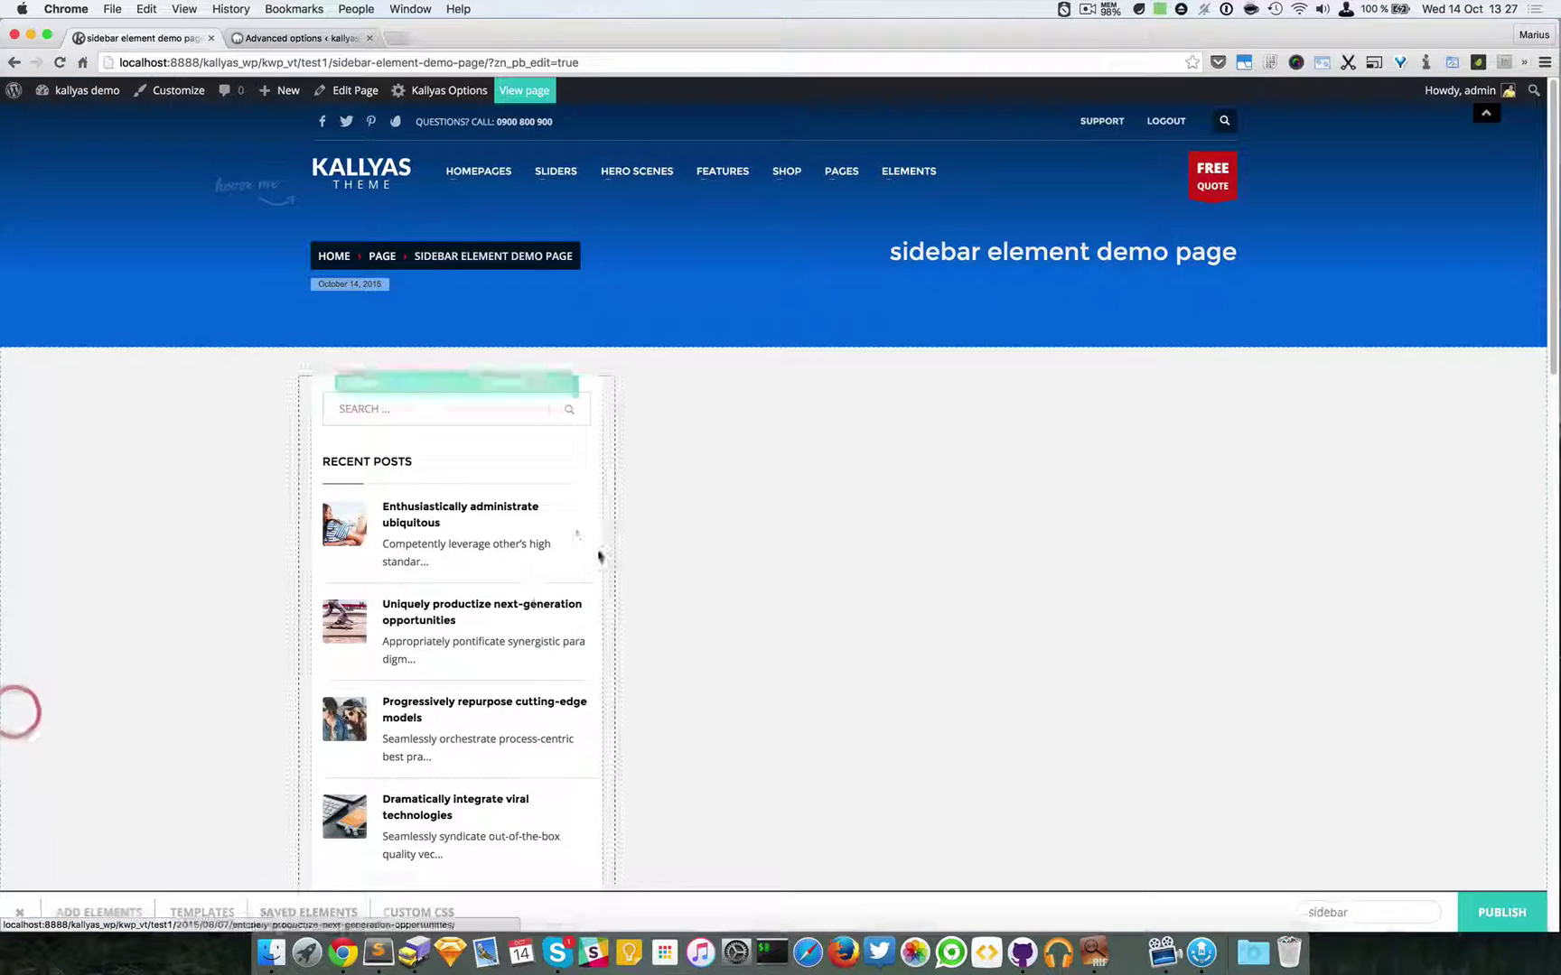
pyautogui.scroll(-10, 446, 516)
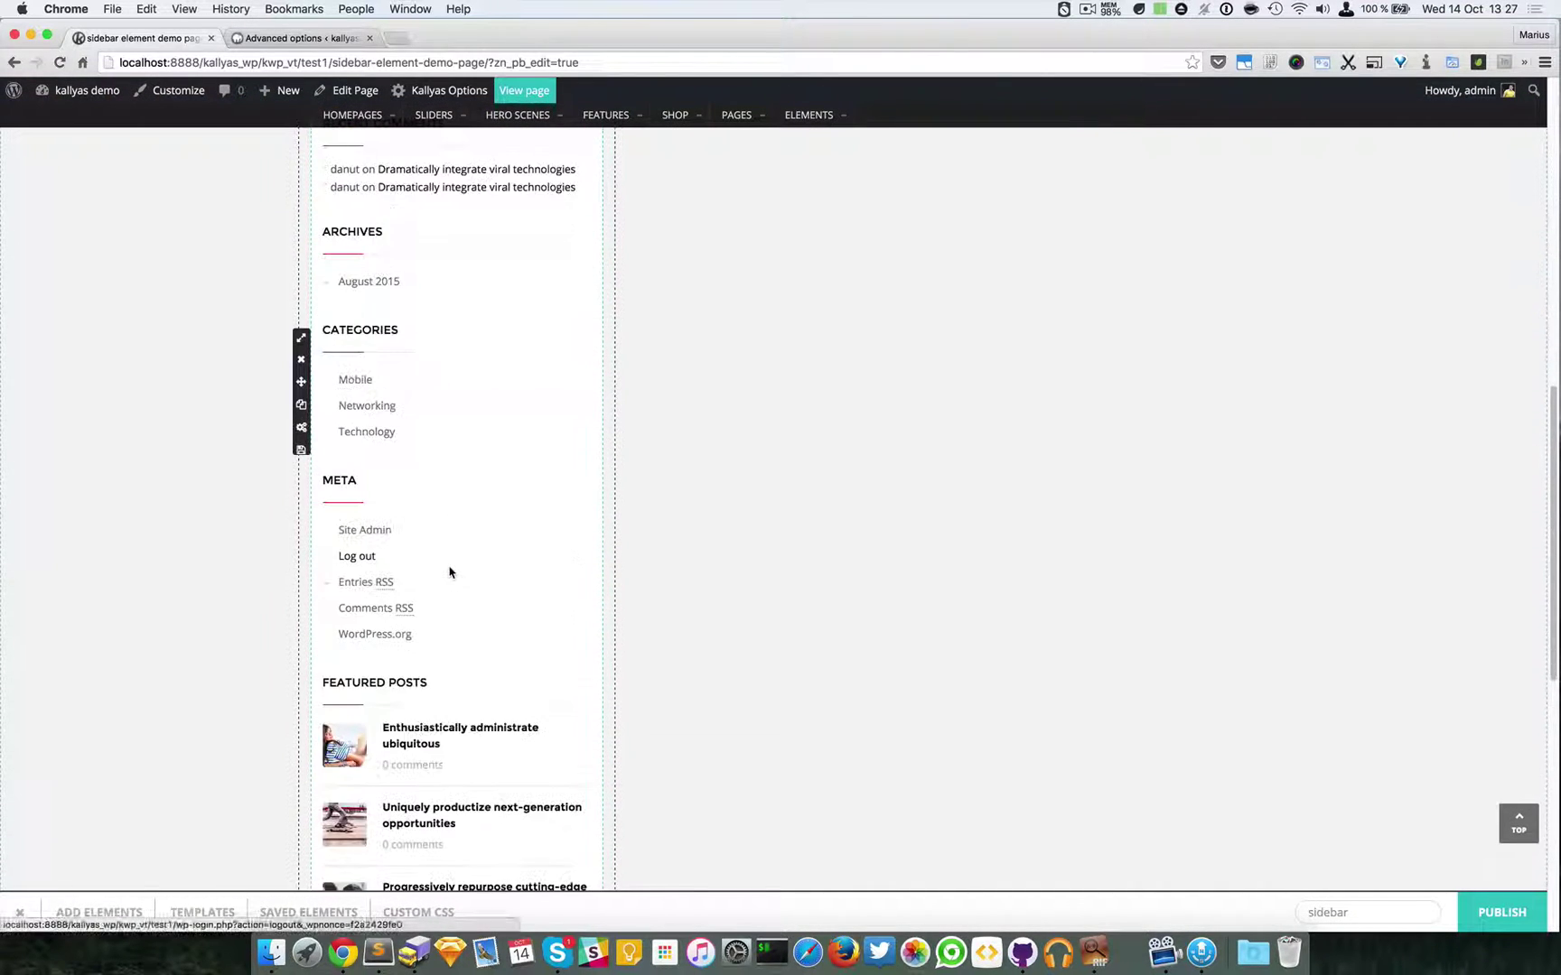
pyautogui.scroll(10, 449, 572)
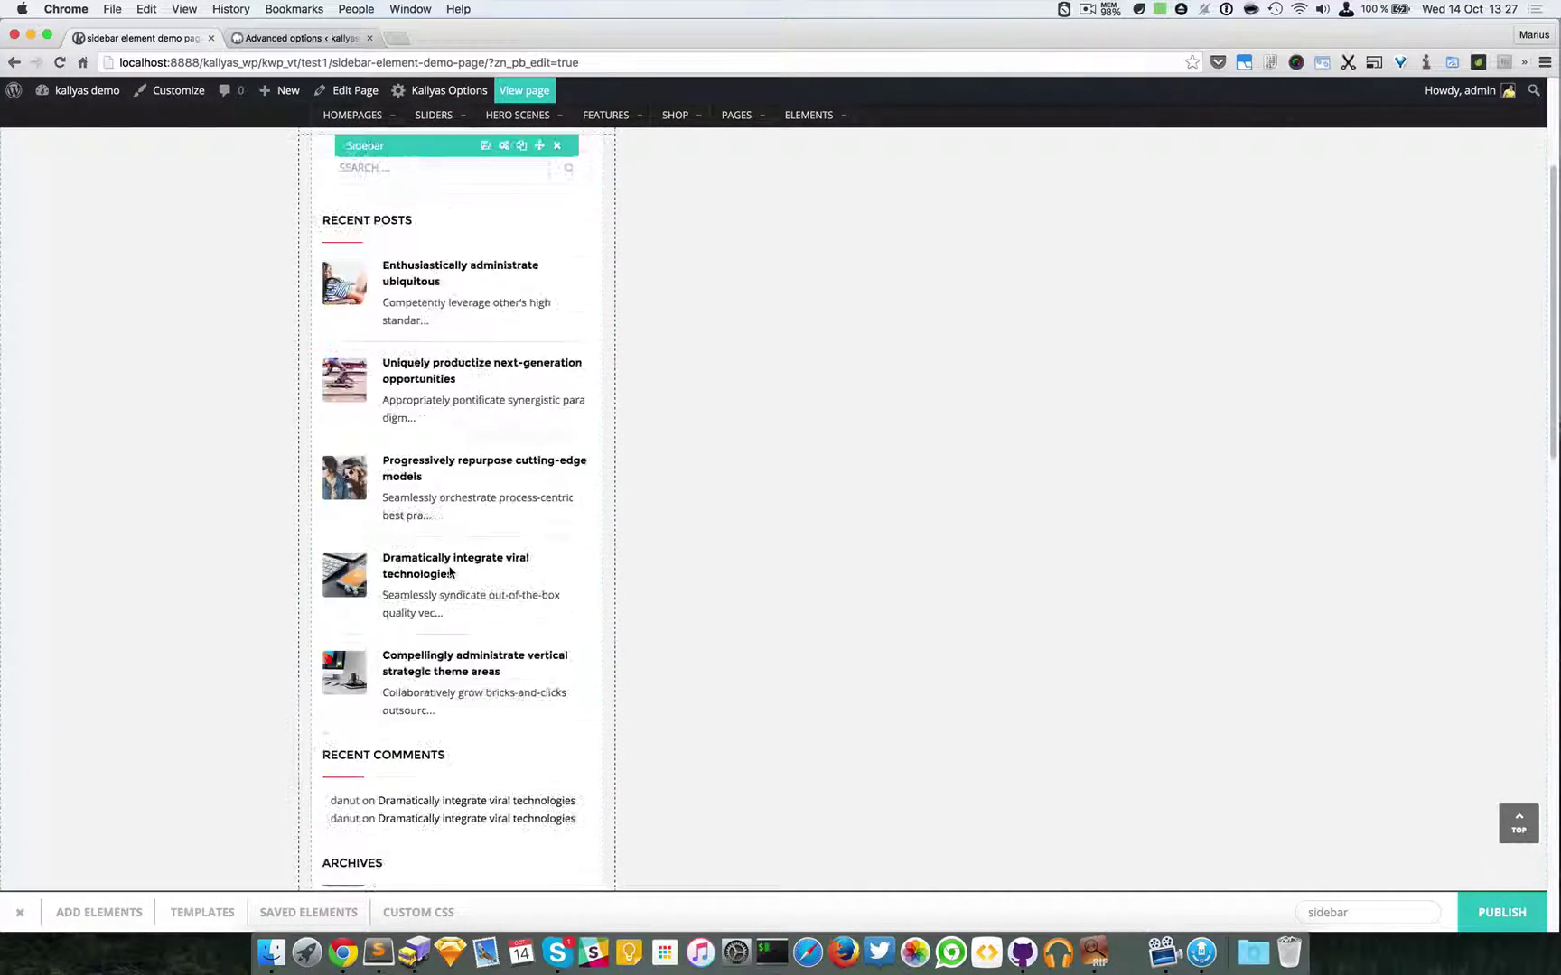
pyautogui.scroll(3, 450, 572)
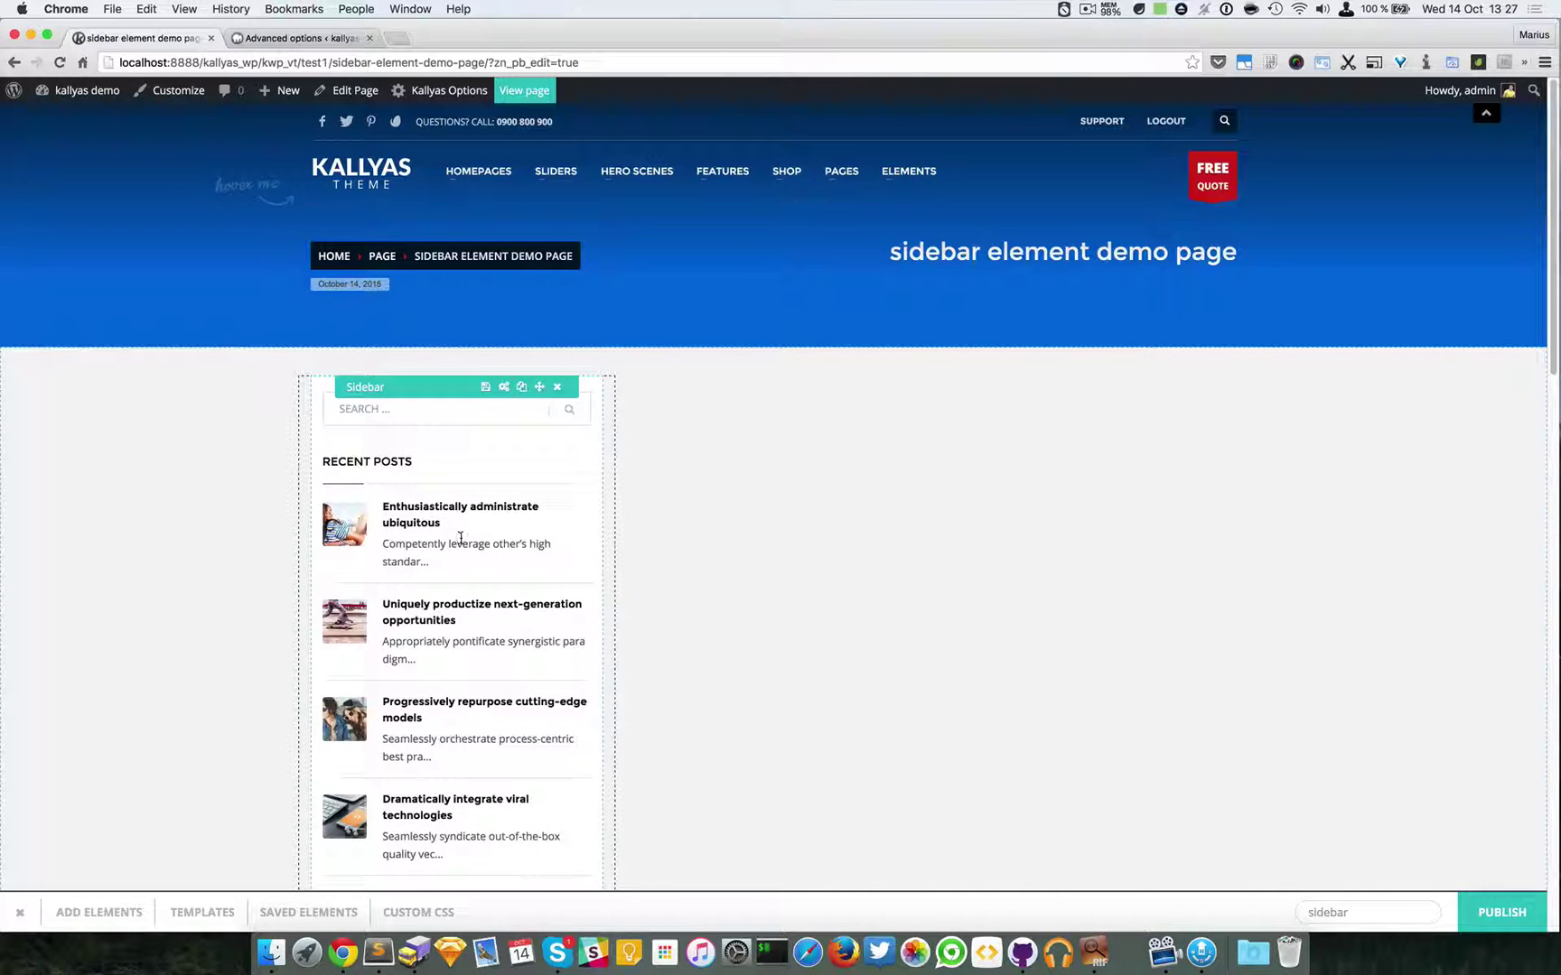
# Keep the Sidebar element on Default Sidebar with Show background Yes, then switch to Advanced options
pyautogui.click(507, 388)
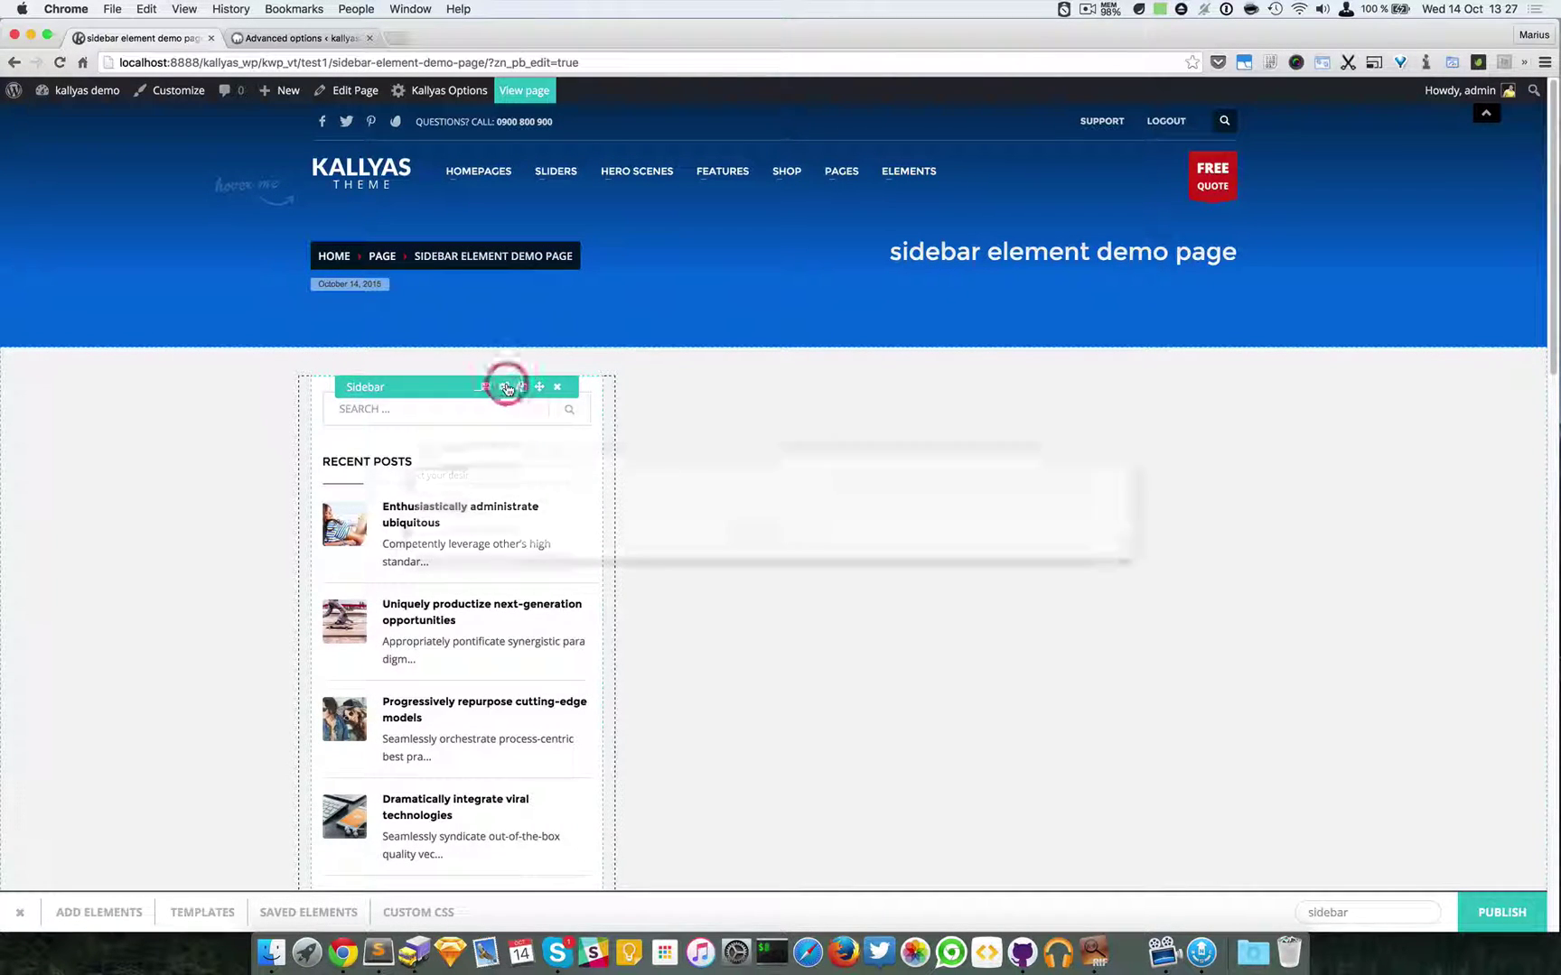
pyautogui.moveTo(507, 388); pyautogui.dragTo(544, 477)
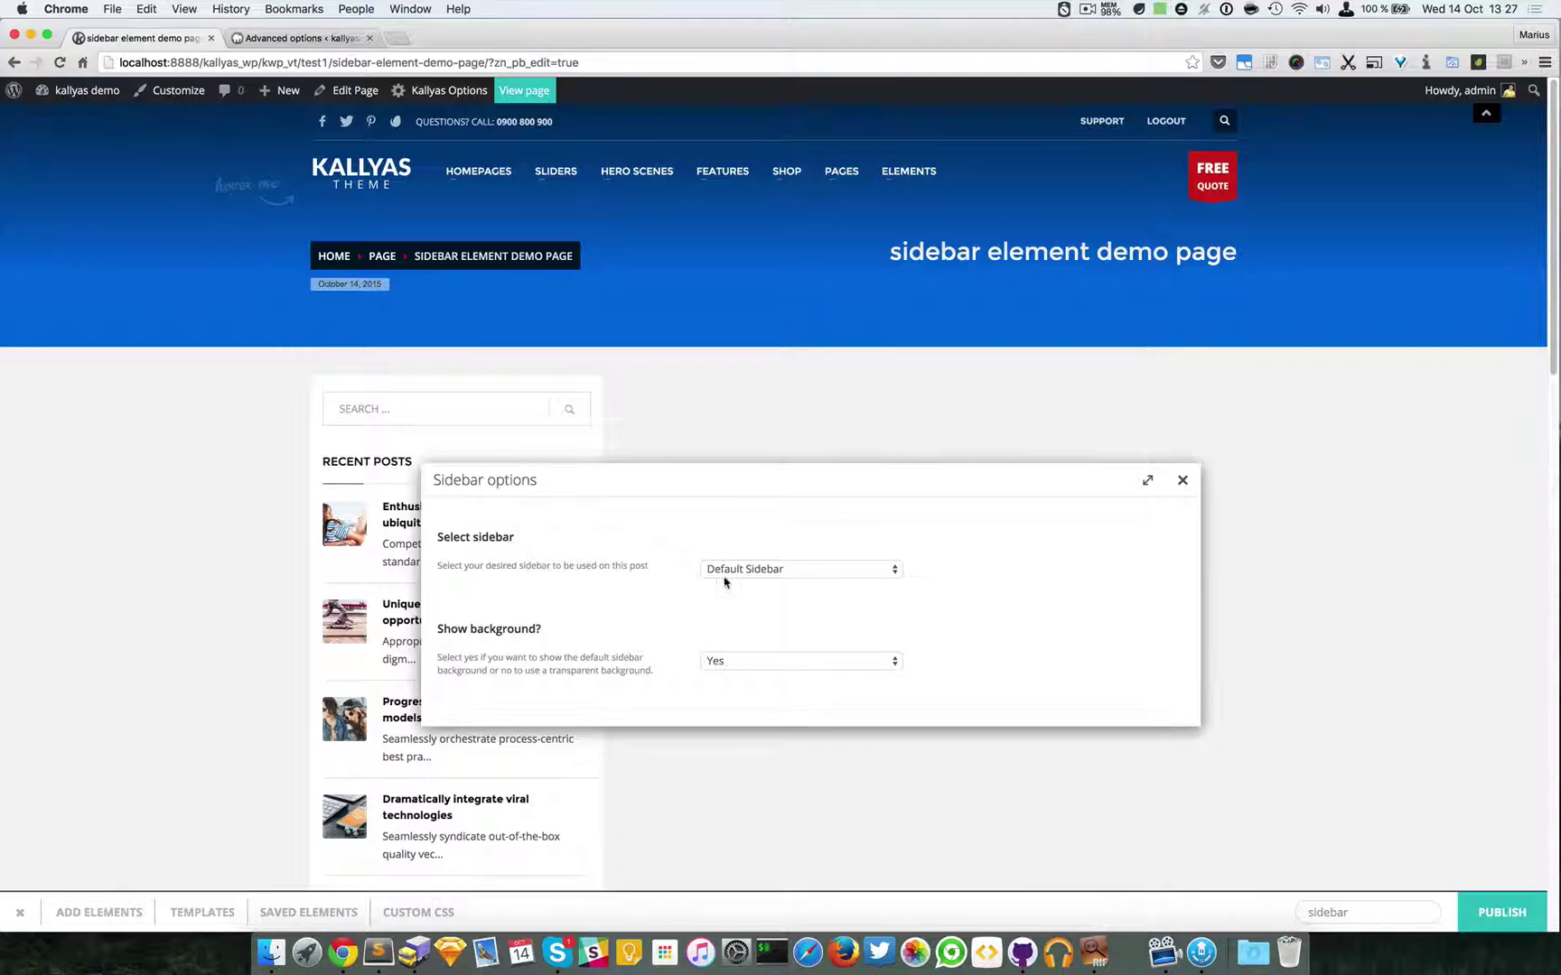
pyautogui.doubleClick(460, 537)
pyautogui.click(533, 535)
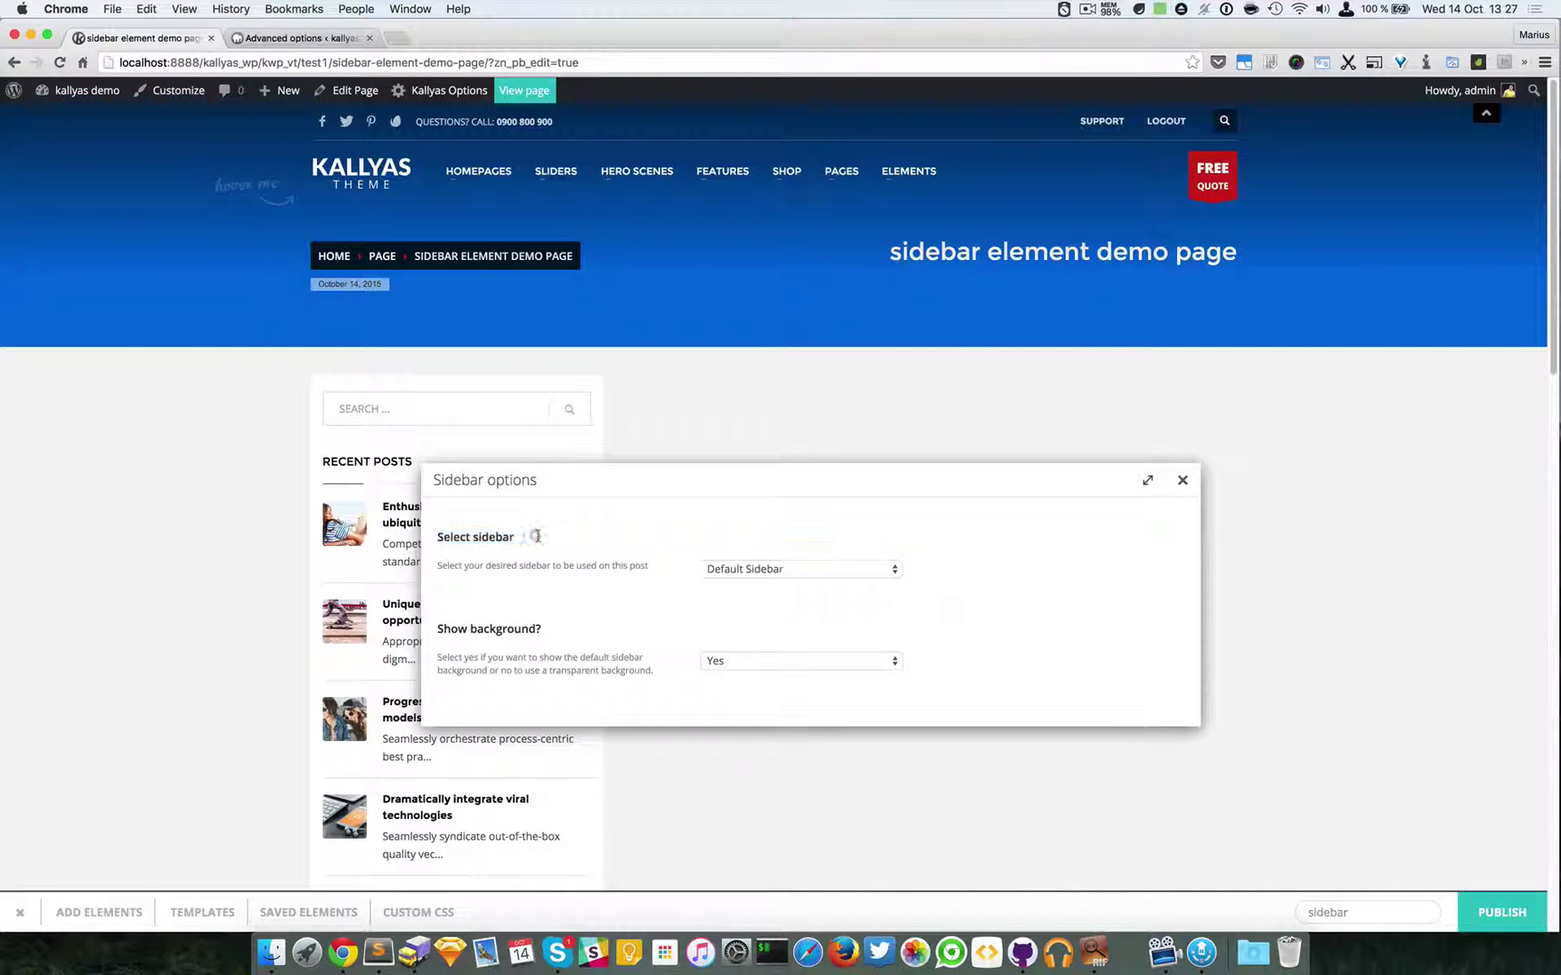
pyautogui.click(741, 567)
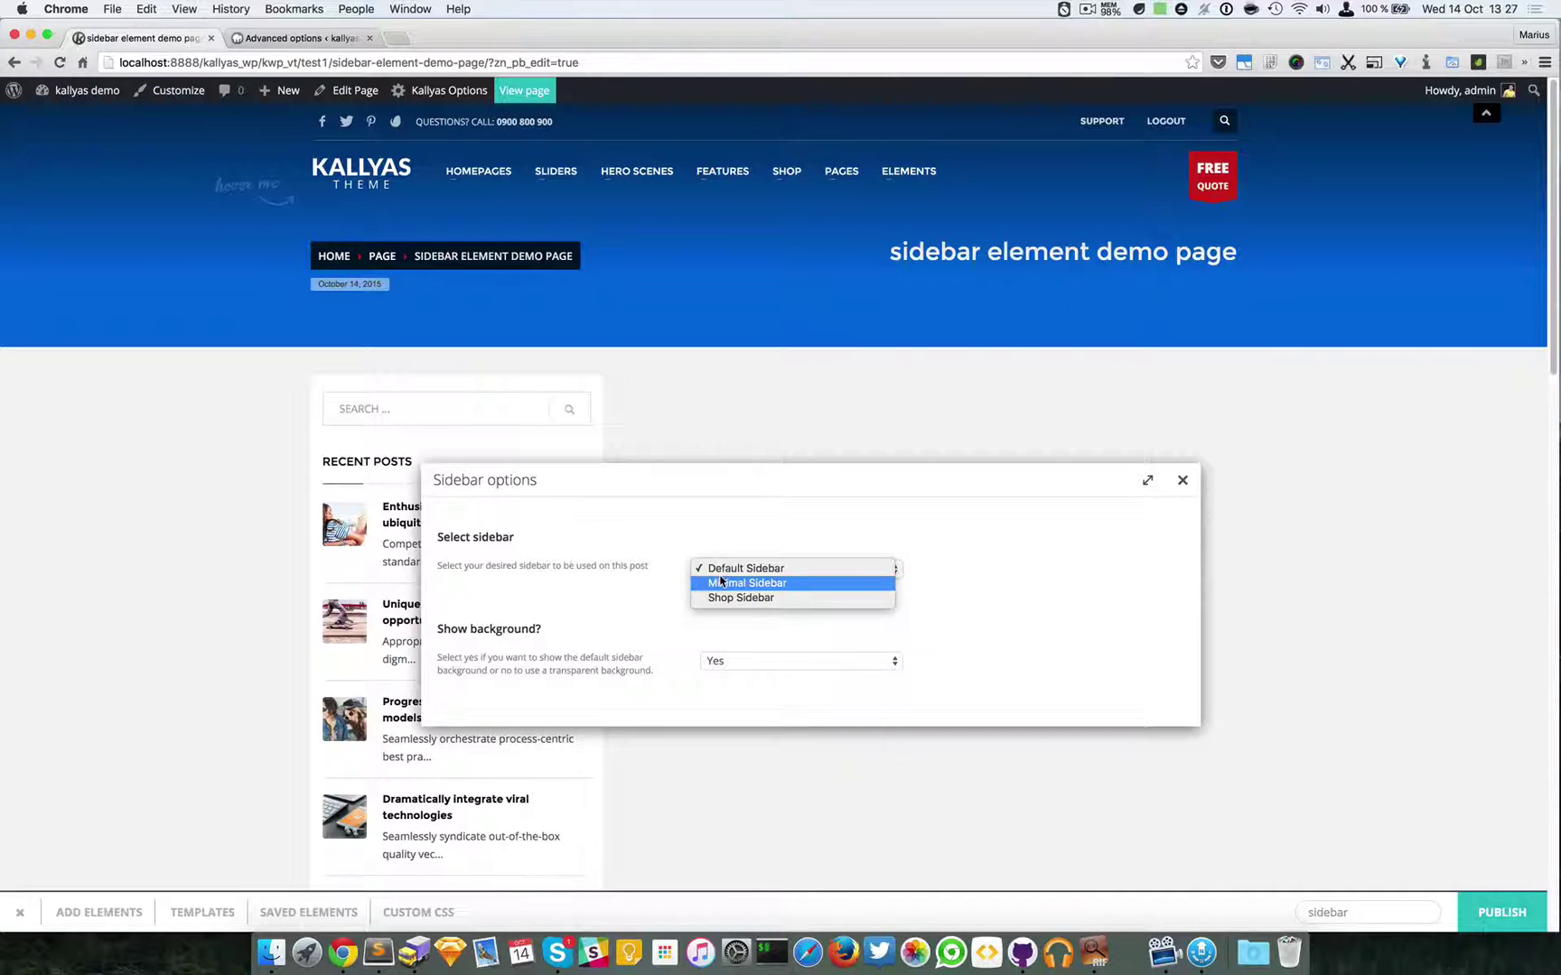
pyautogui.click(1062, 626)
pyautogui.click(897, 662)
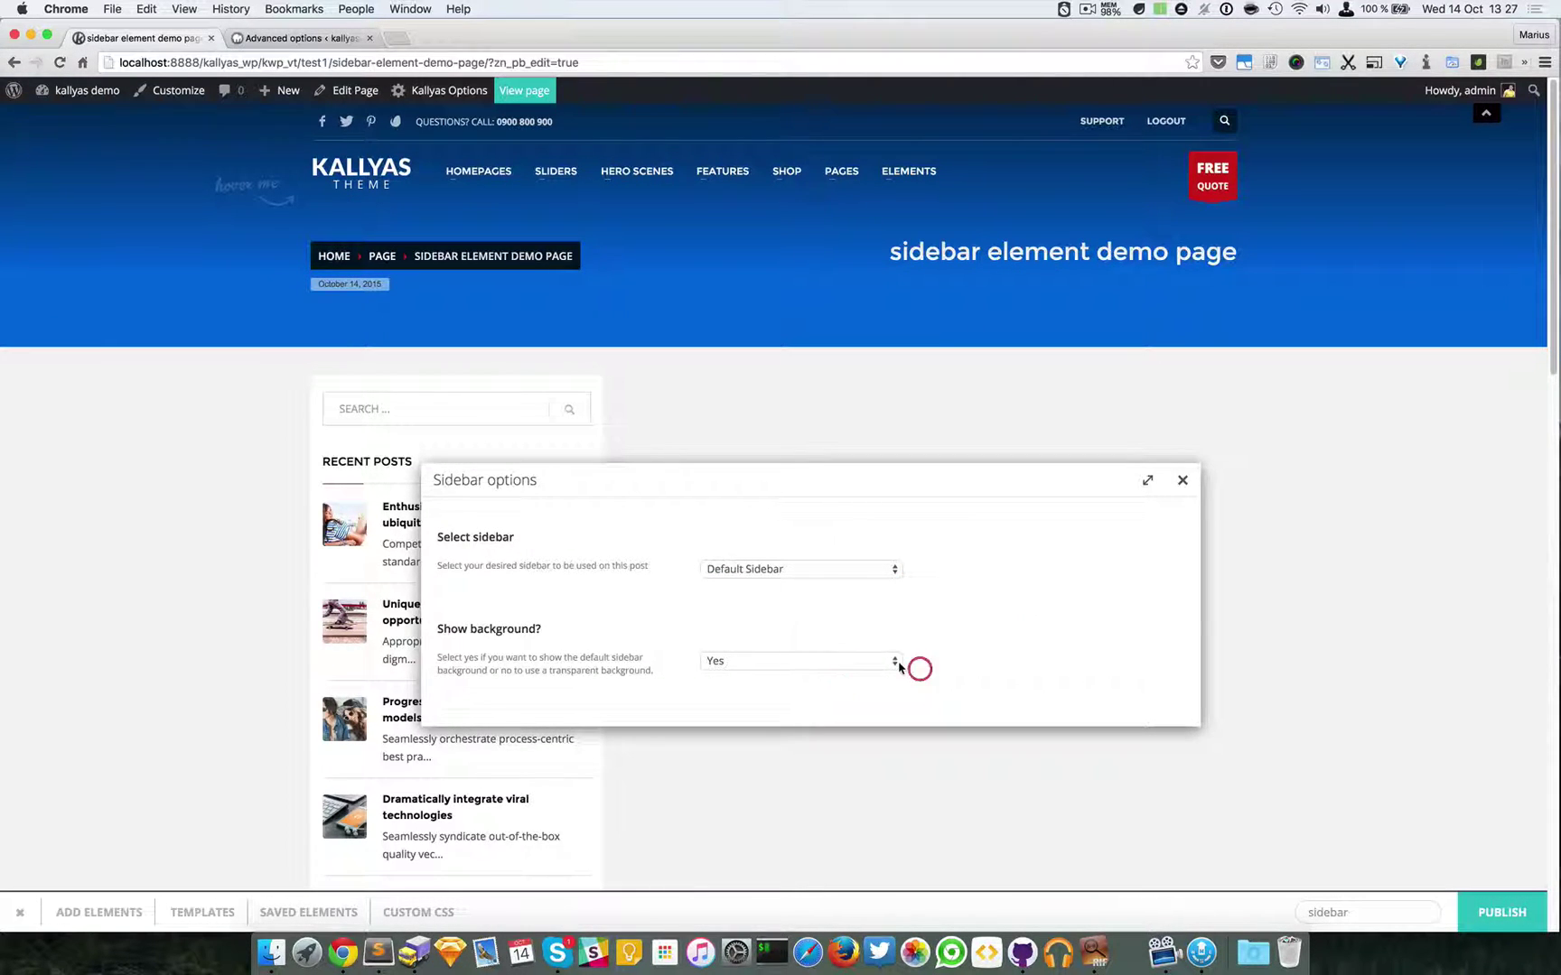
pyautogui.click(809, 659)
pyautogui.click(837, 581)
pyautogui.click(1017, 574)
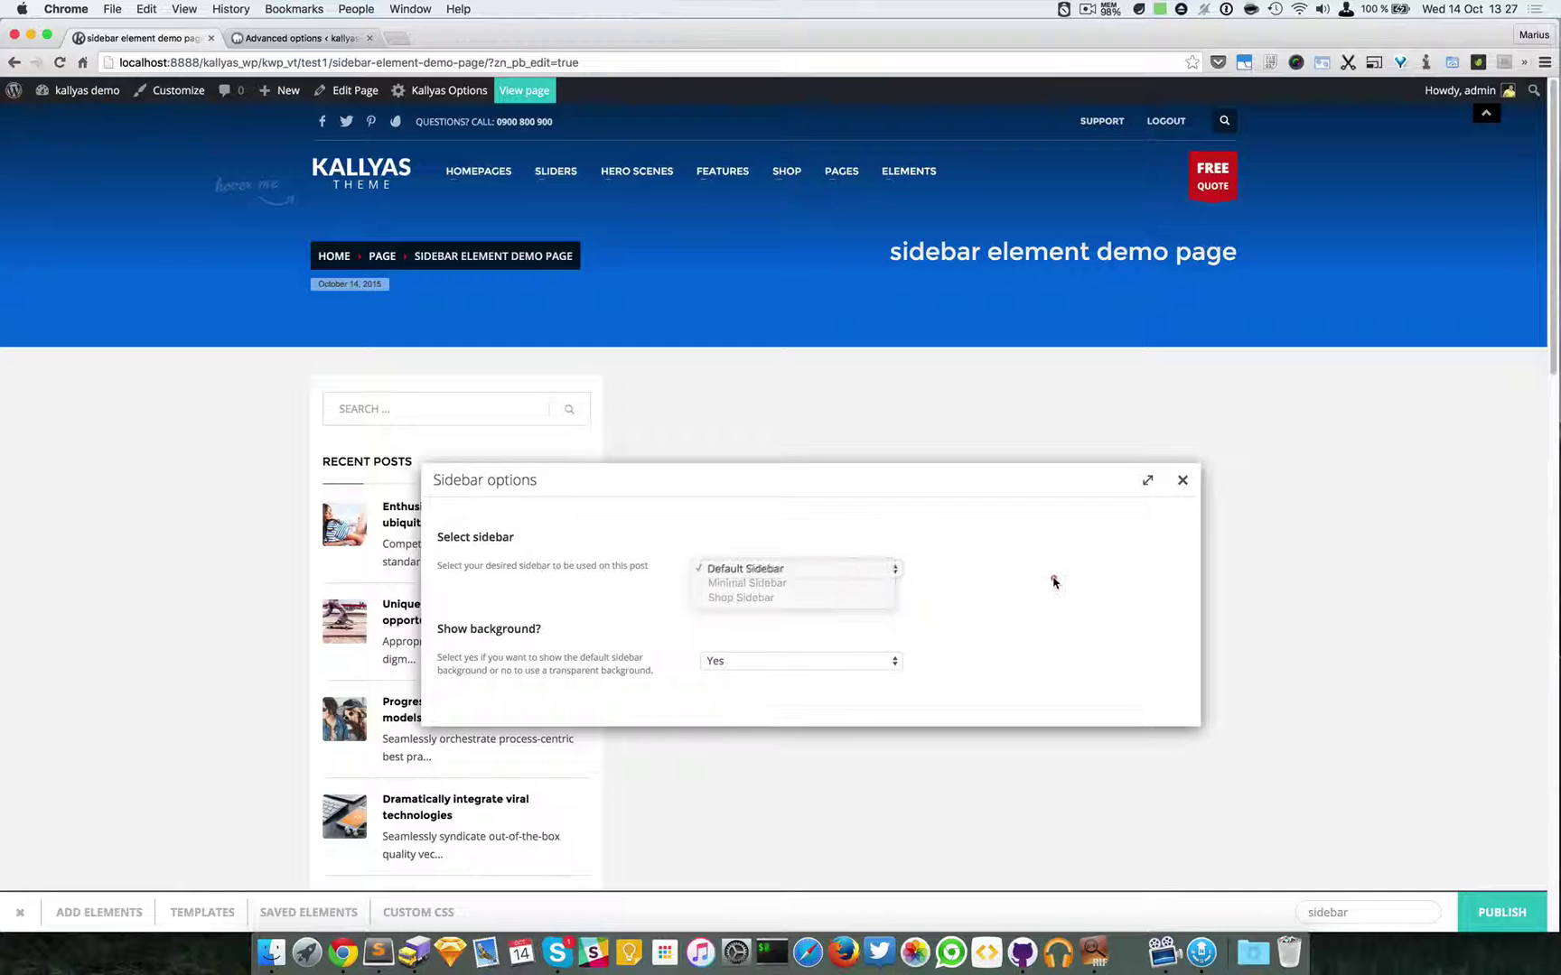
pyautogui.click(836, 567)
pyautogui.click(1037, 580)
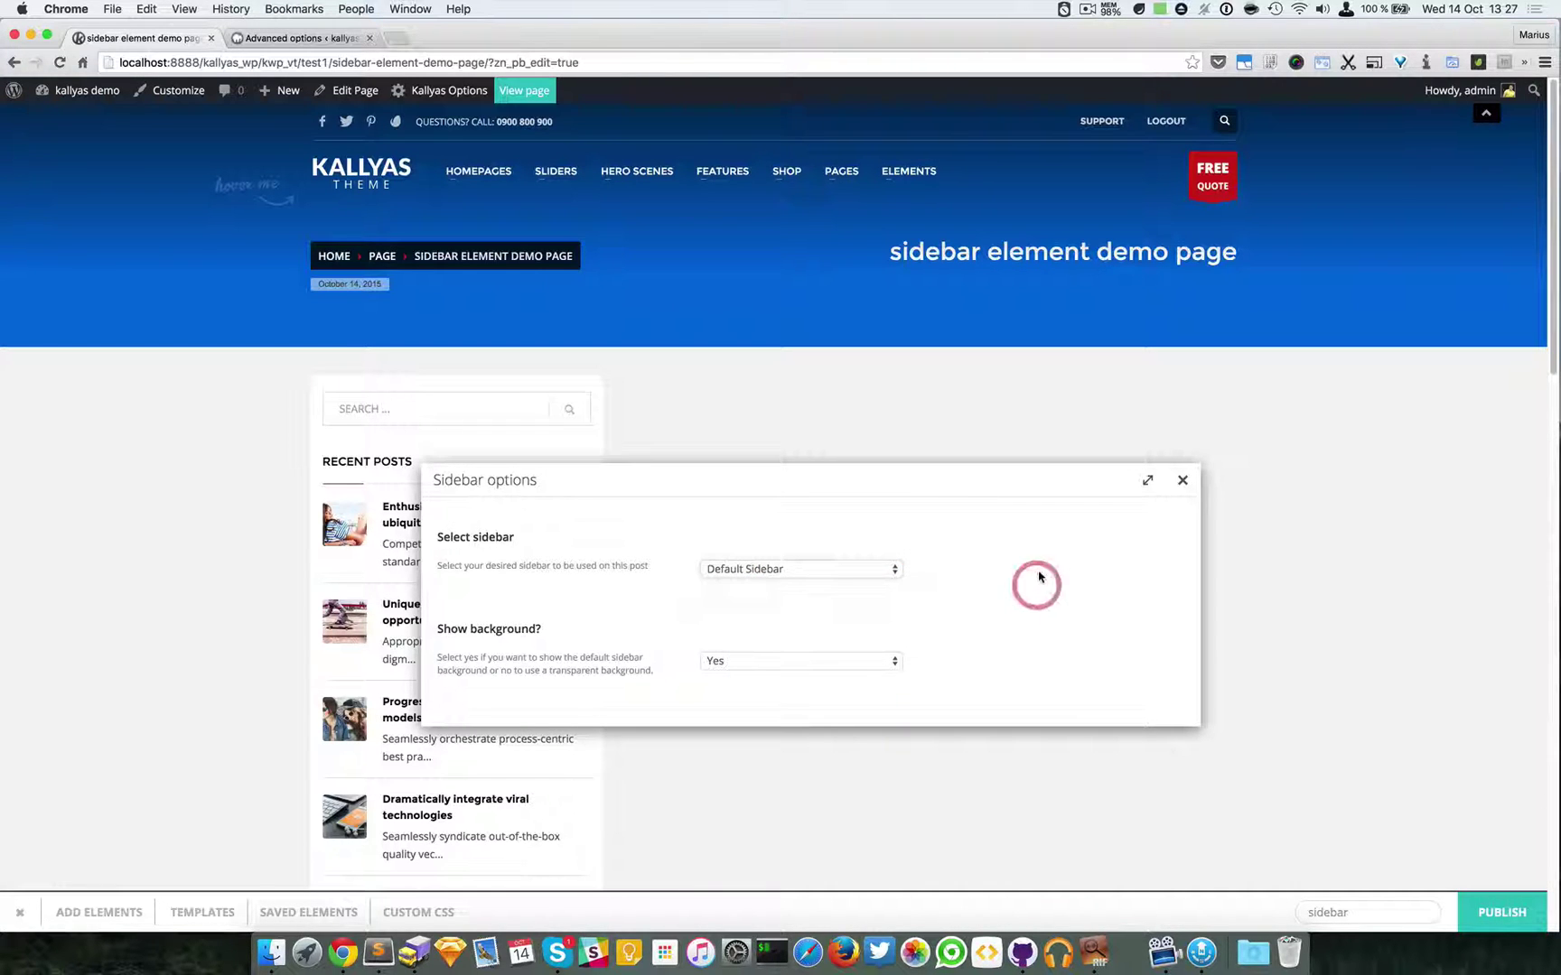
pyautogui.click(271, 38)
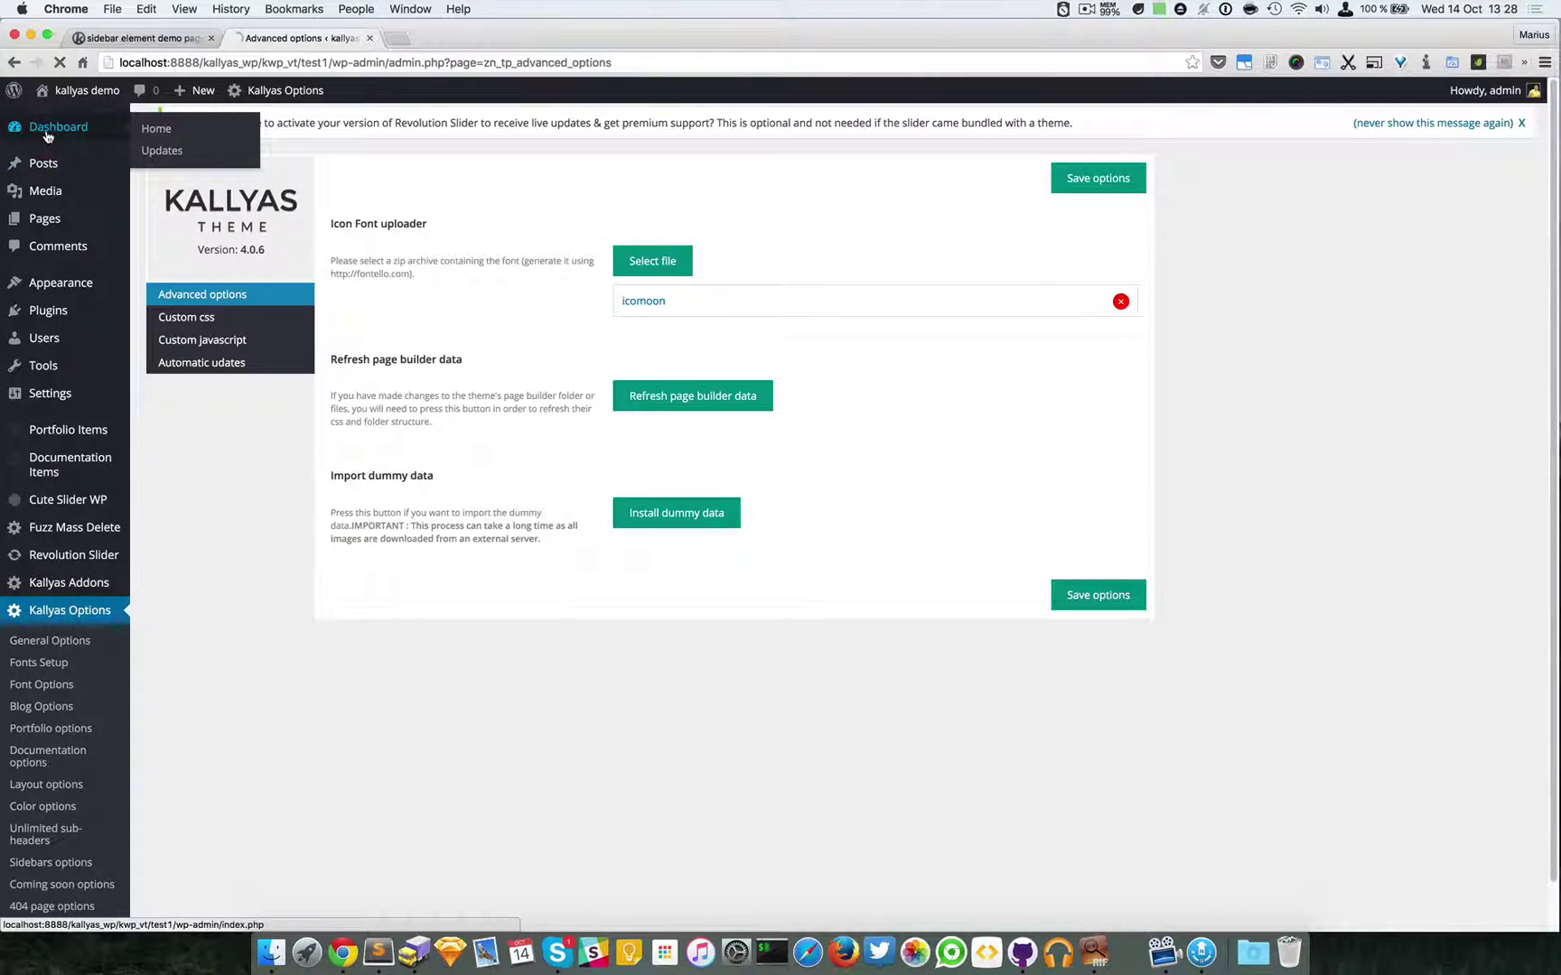
# Go to the Dashboard and open Kallyas Options at the General Options page
pyautogui.click(47, 133)
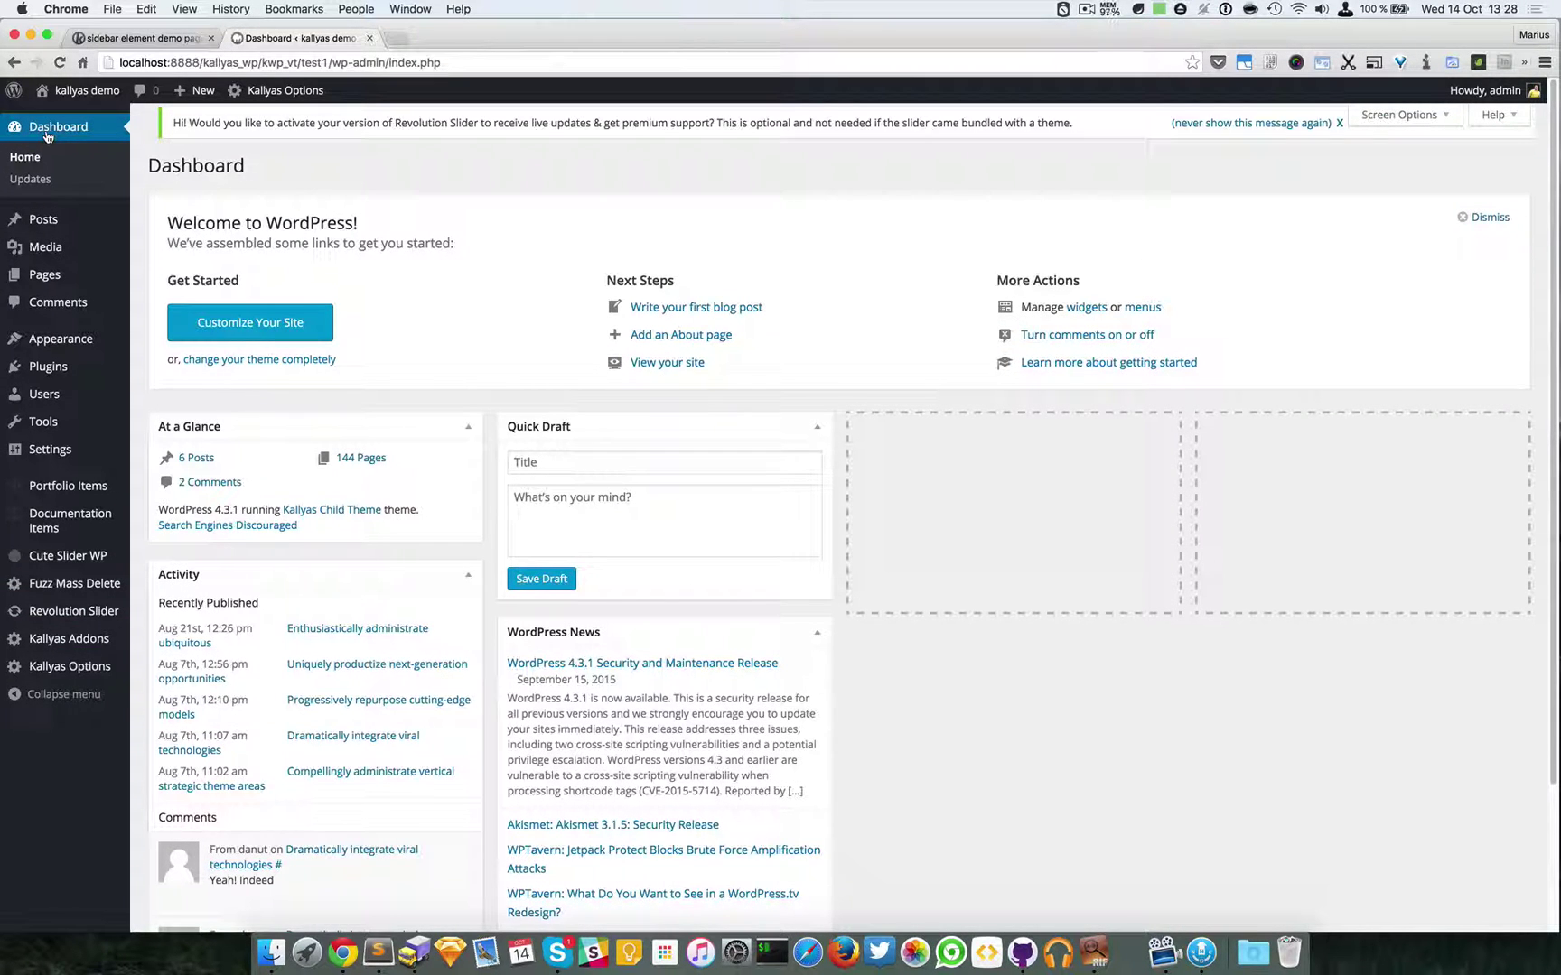
pyautogui.click(66, 668)
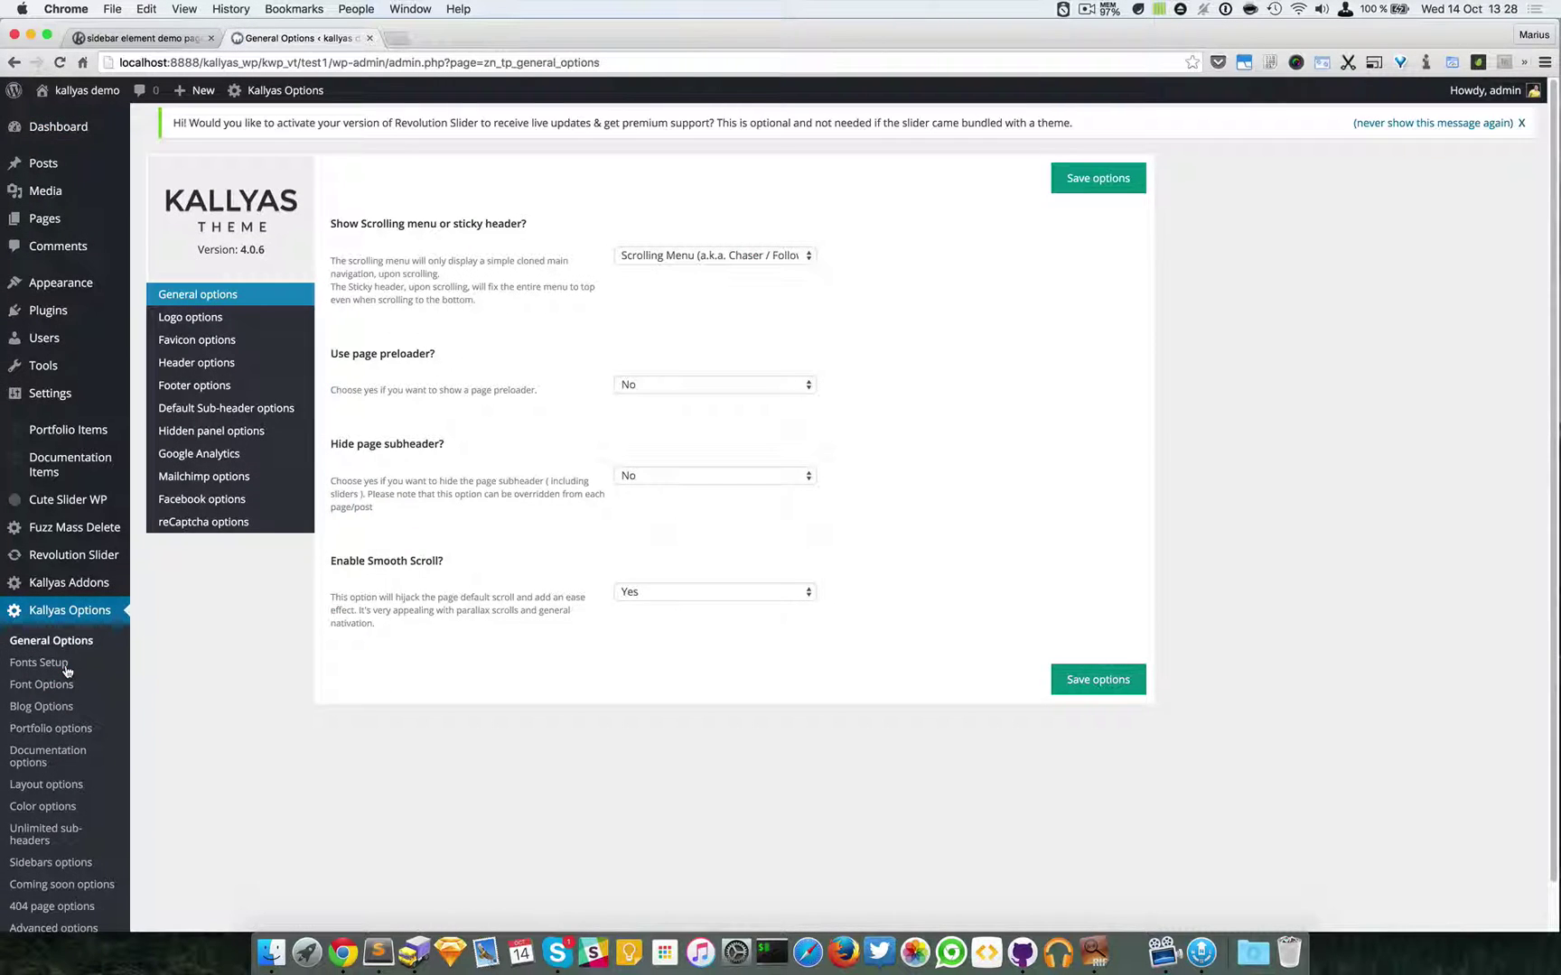
pyautogui.scroll(-1, 66, 668)
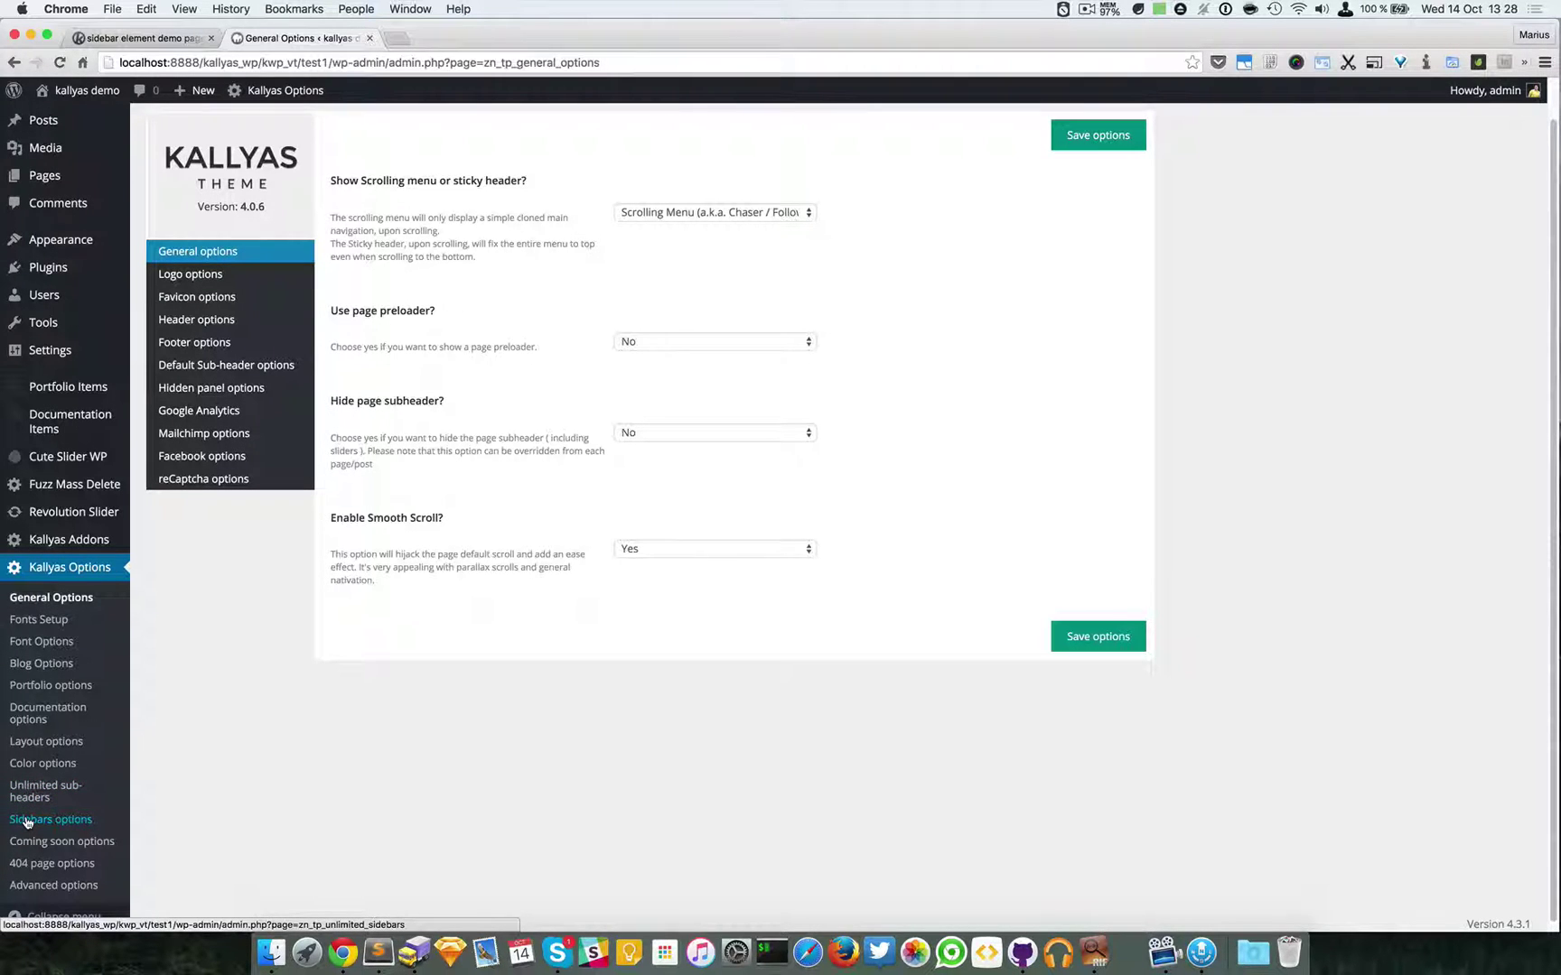
# In Kallyas Sidebars options, add a sidebar named 'My custom awesome sidebar' and save
pyautogui.click(28, 822)
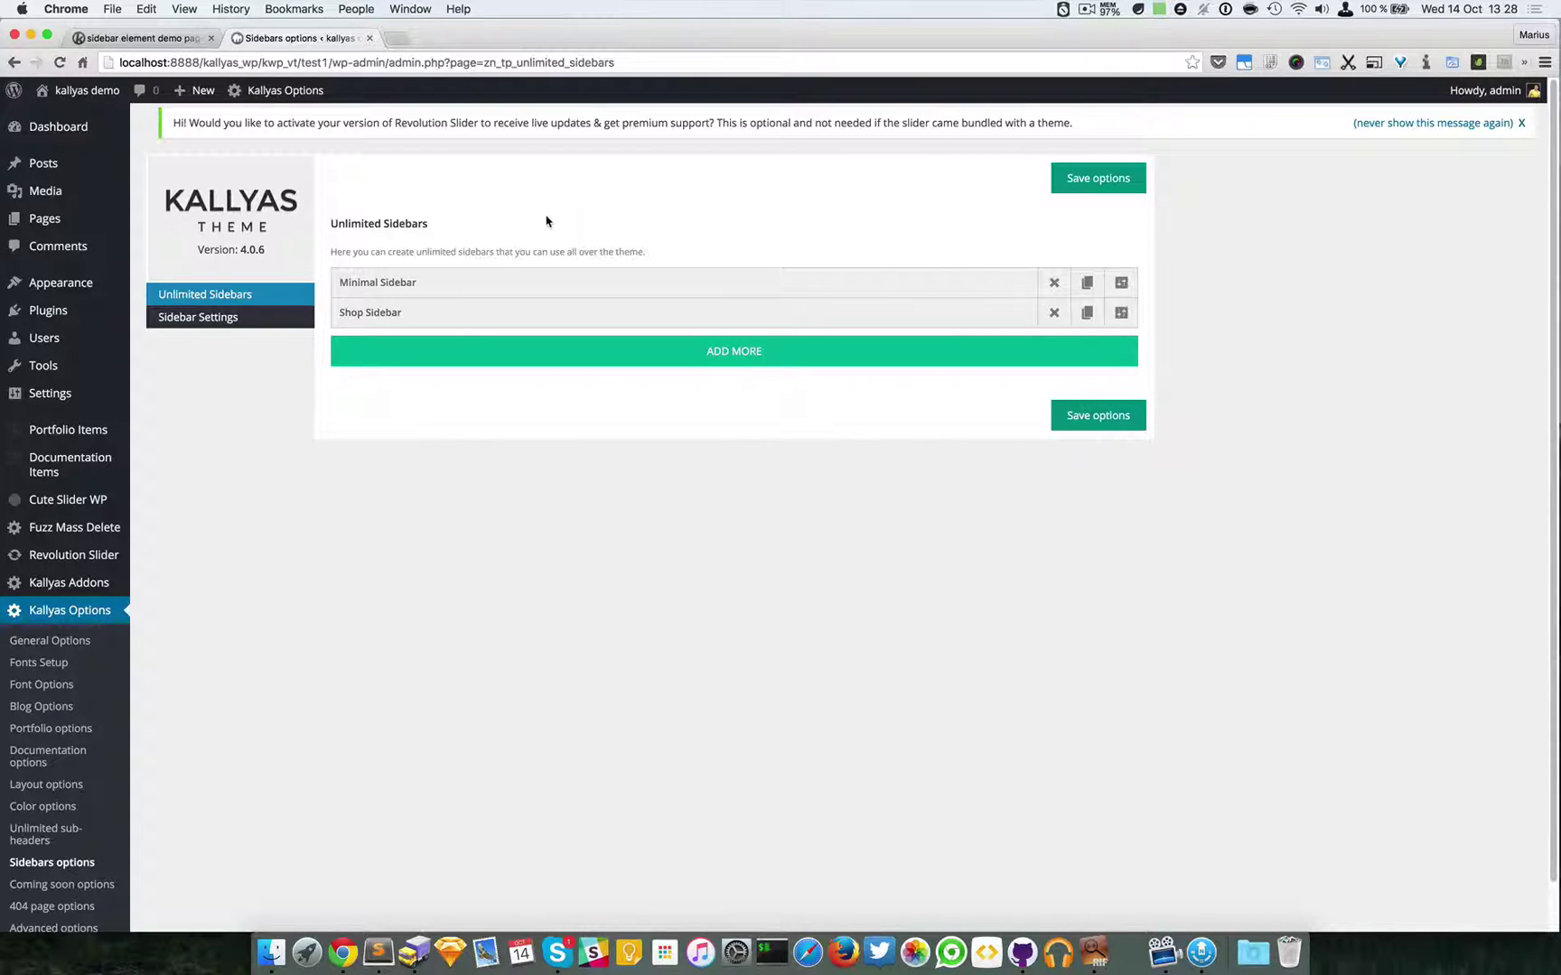
pyautogui.click(676, 353)
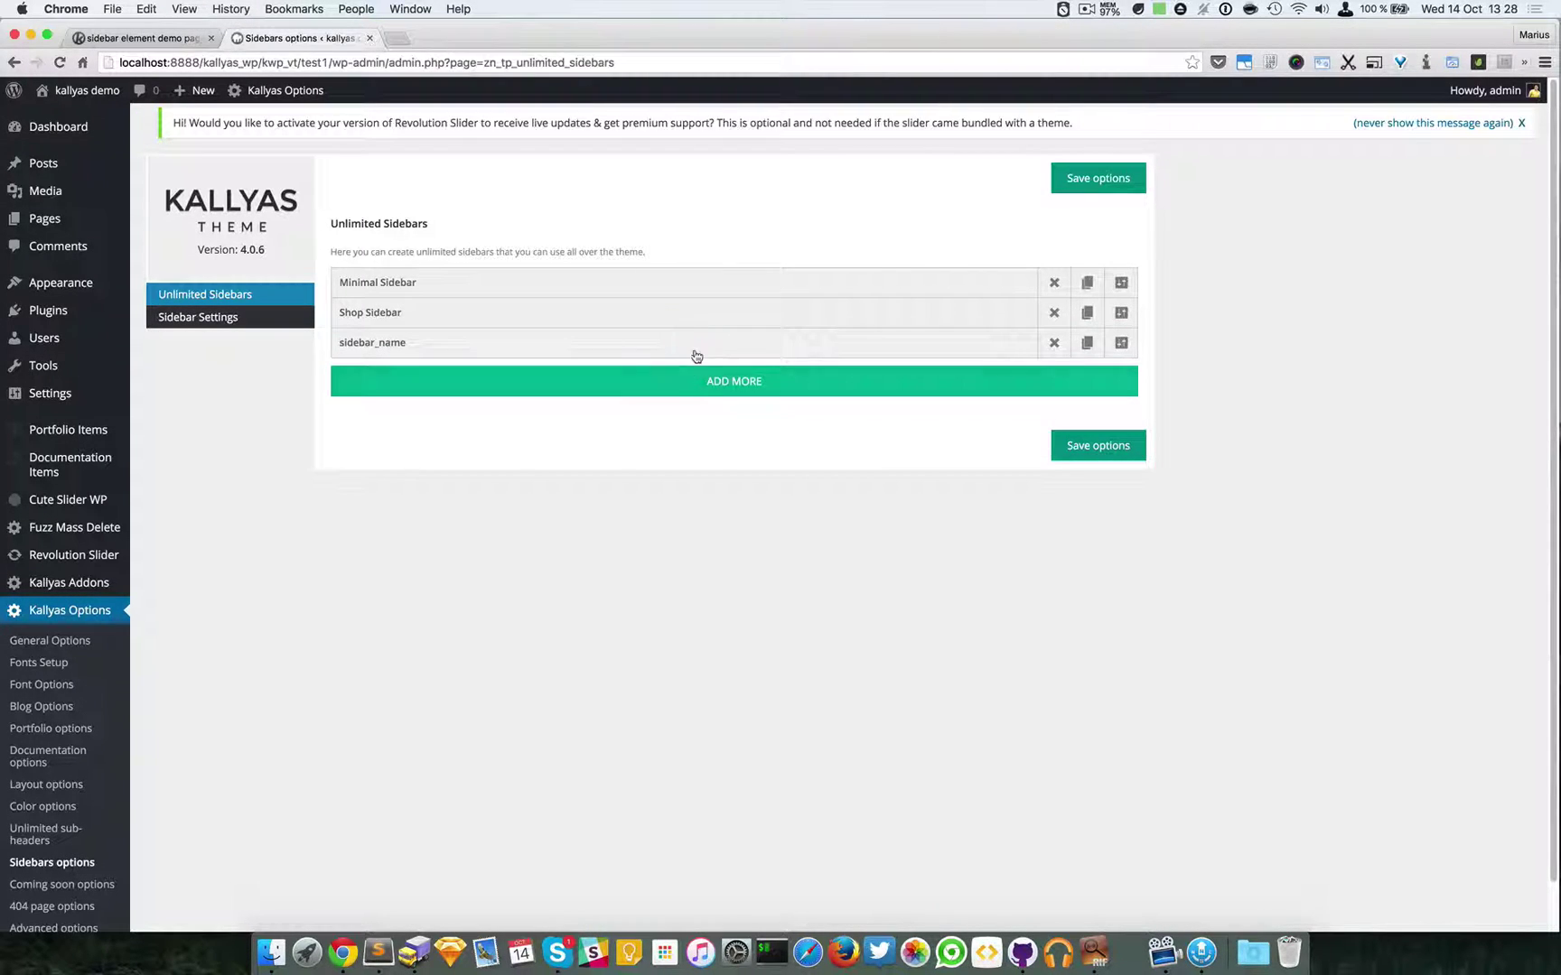
pyautogui.click(1122, 344)
pyautogui.click(693, 531)
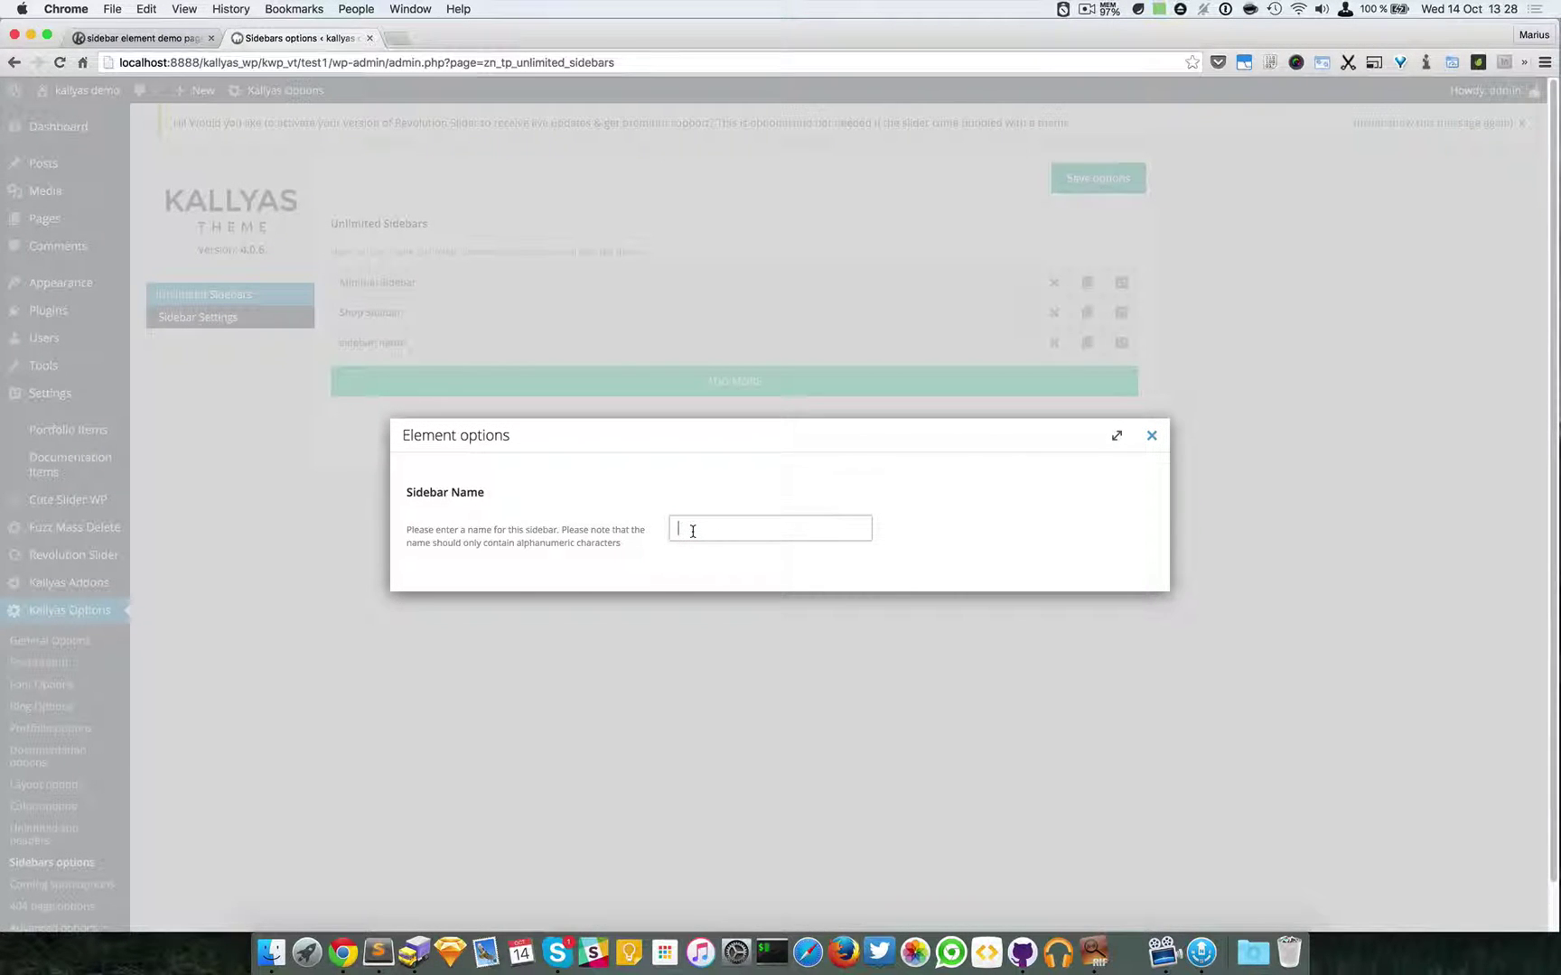
pyautogui.write('My custom awesome sidebar')
pyautogui.click(1152, 437)
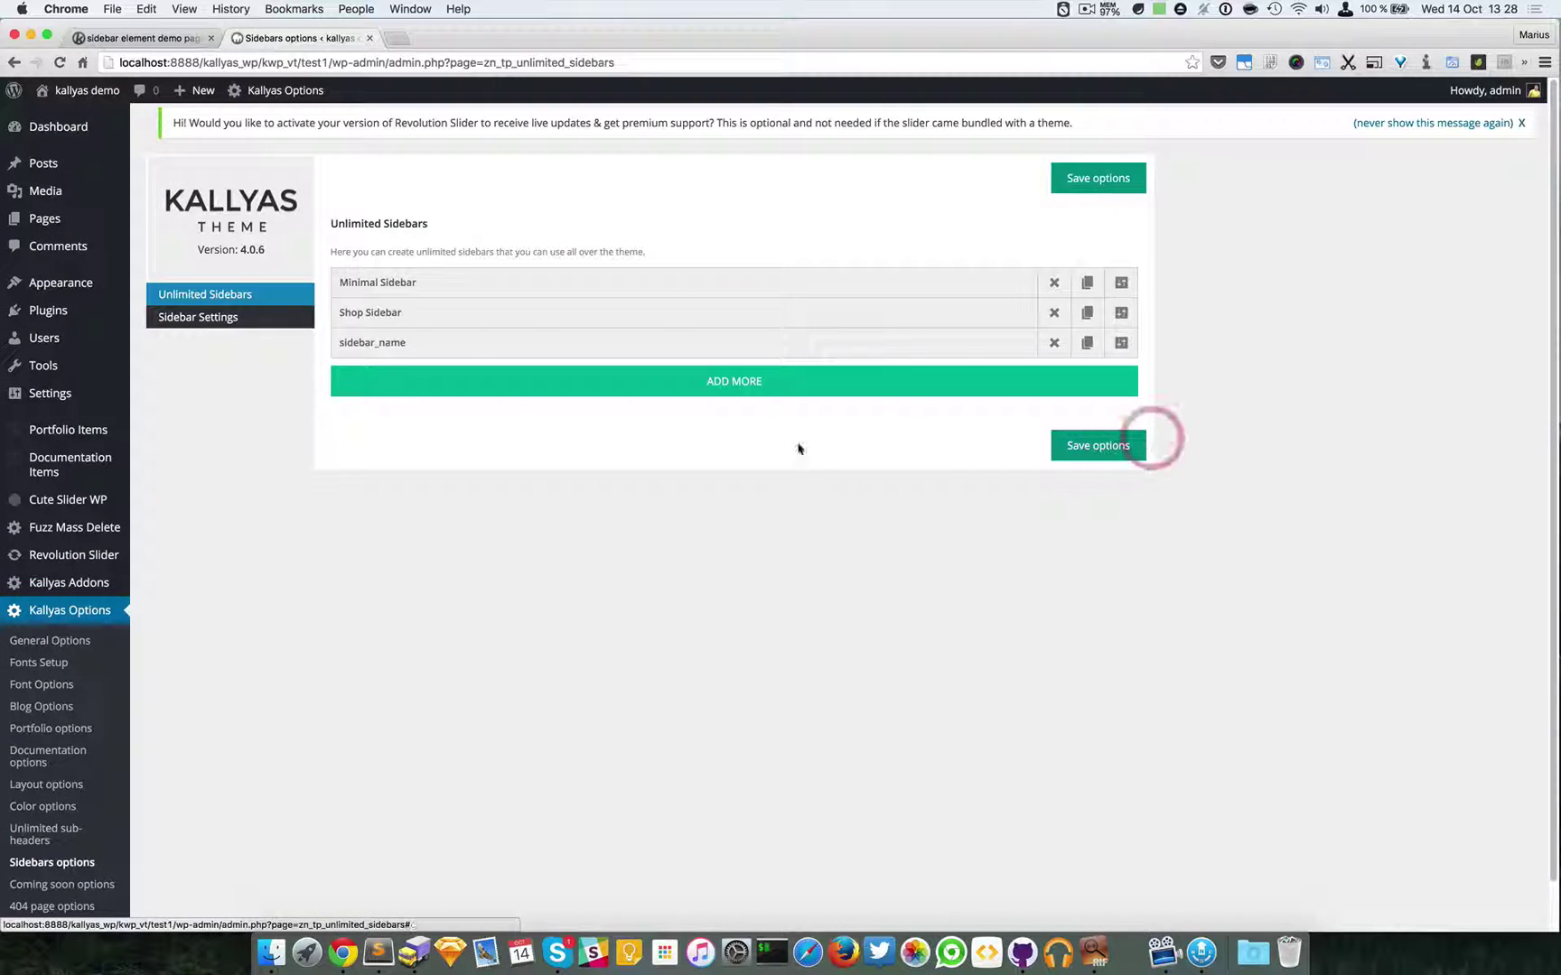
pyautogui.click(1092, 448)
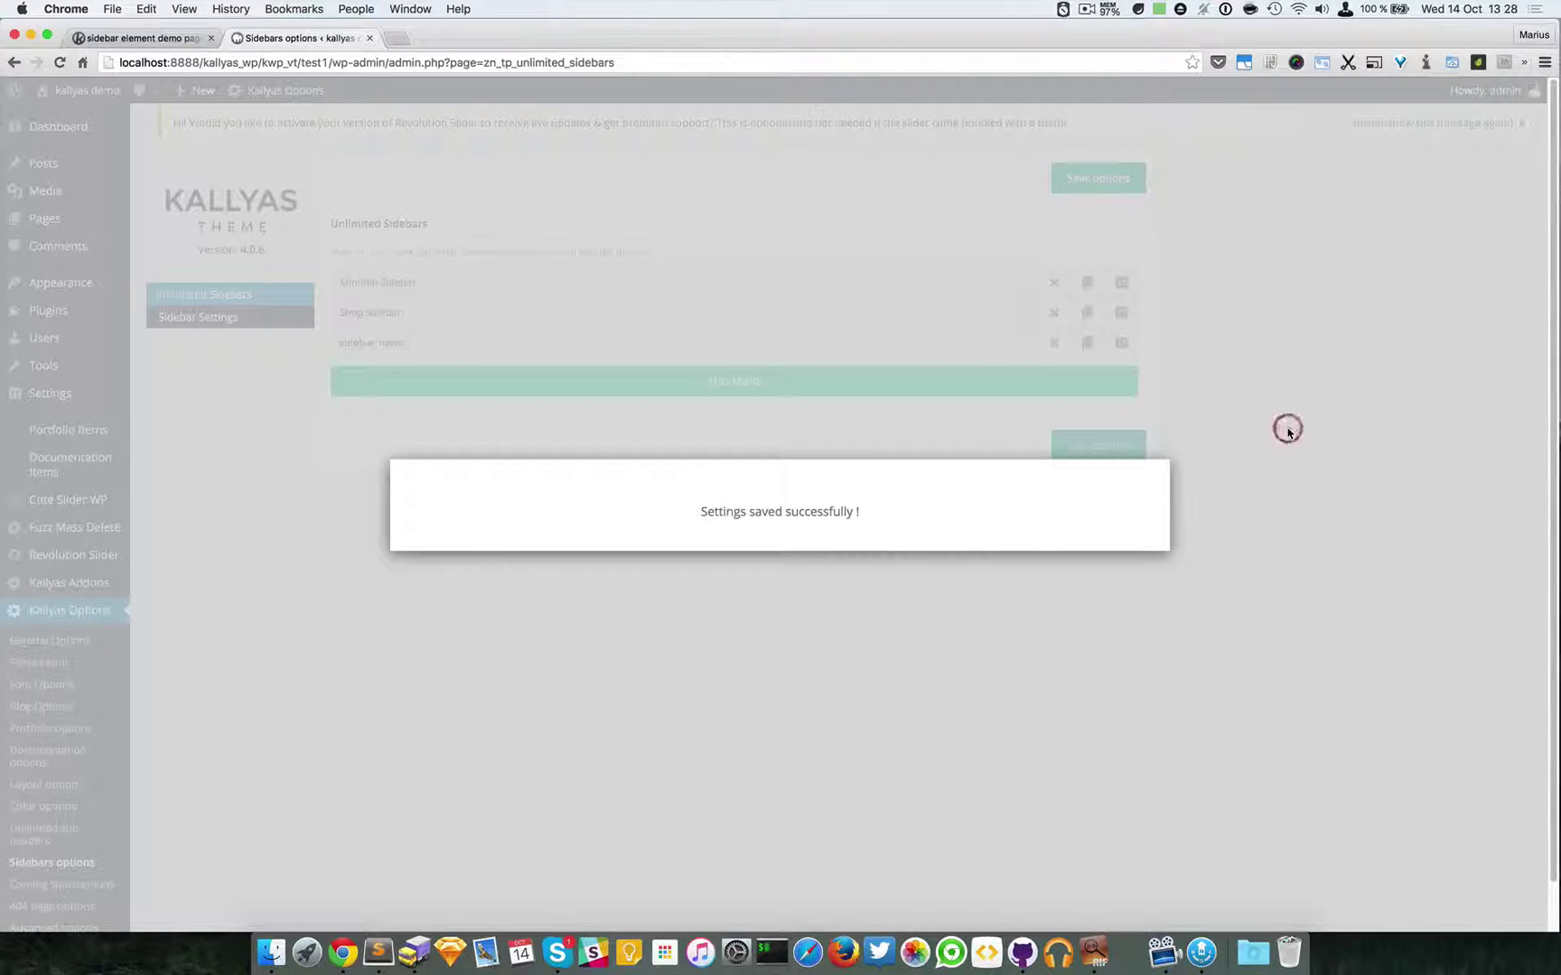
pyautogui.click(1288, 430)
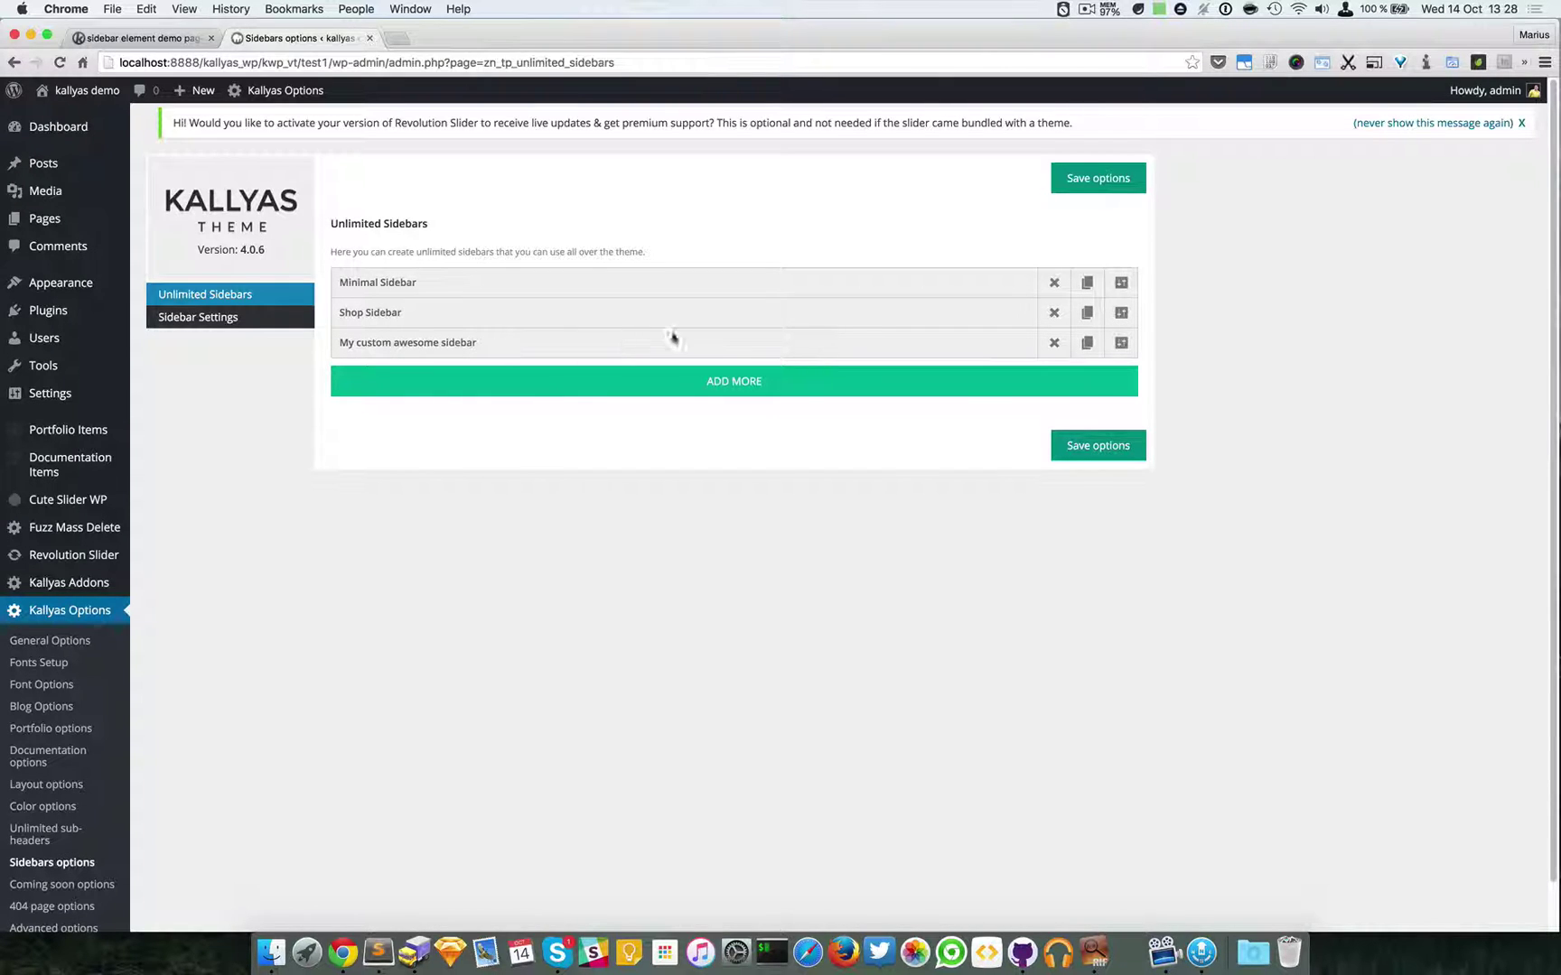
pyautogui.click(218, 326)
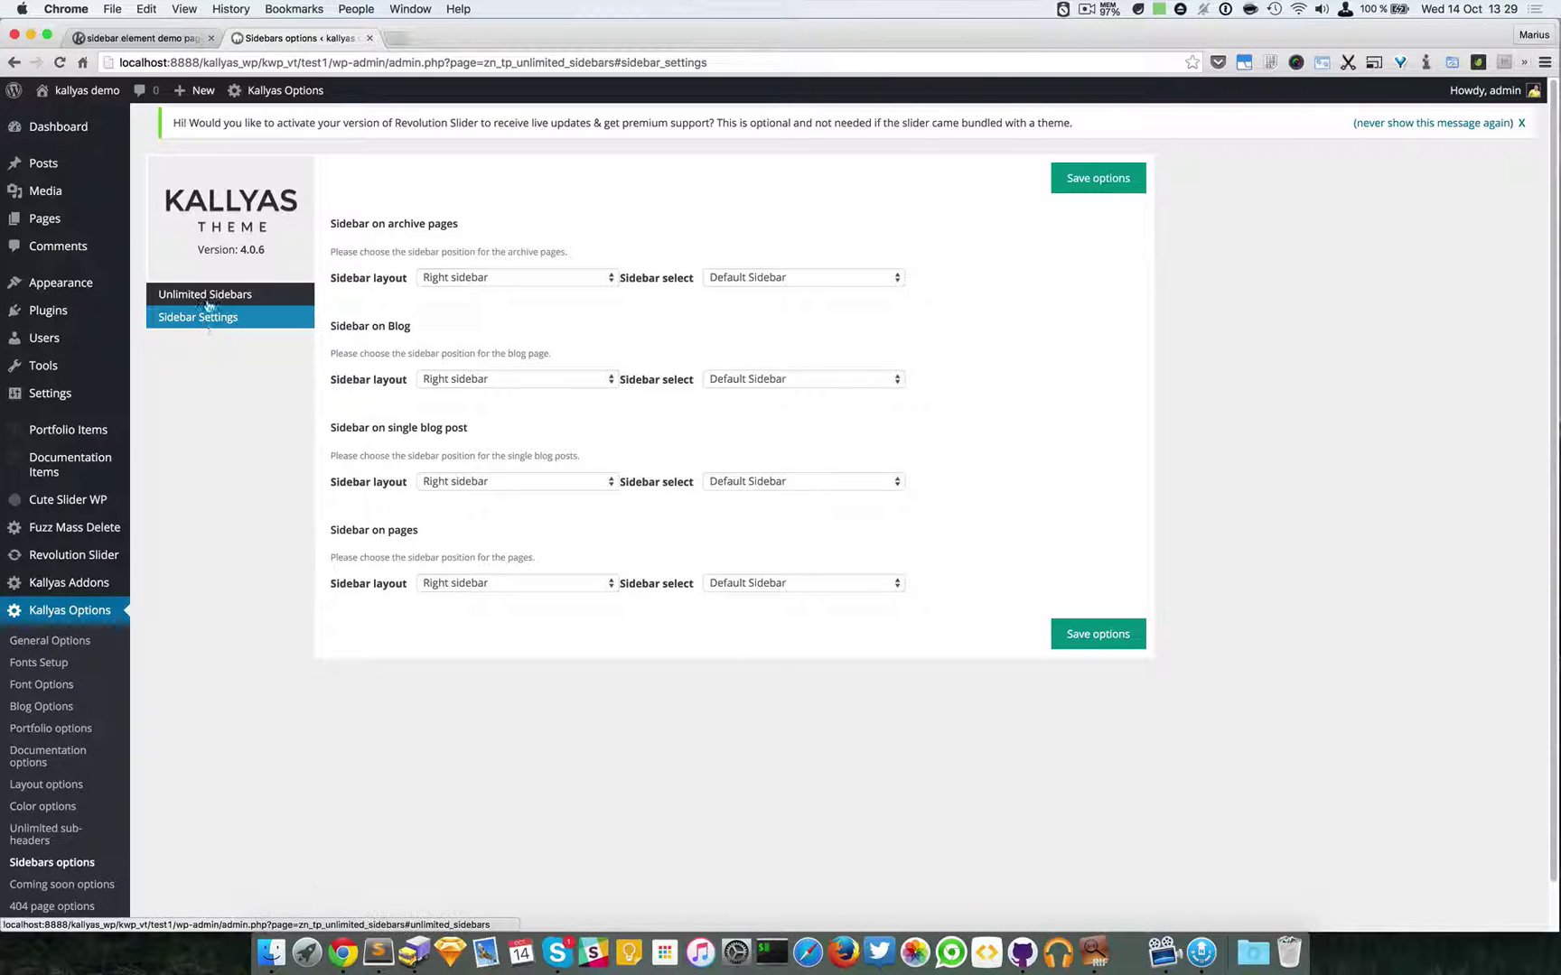
pyautogui.click(208, 298)
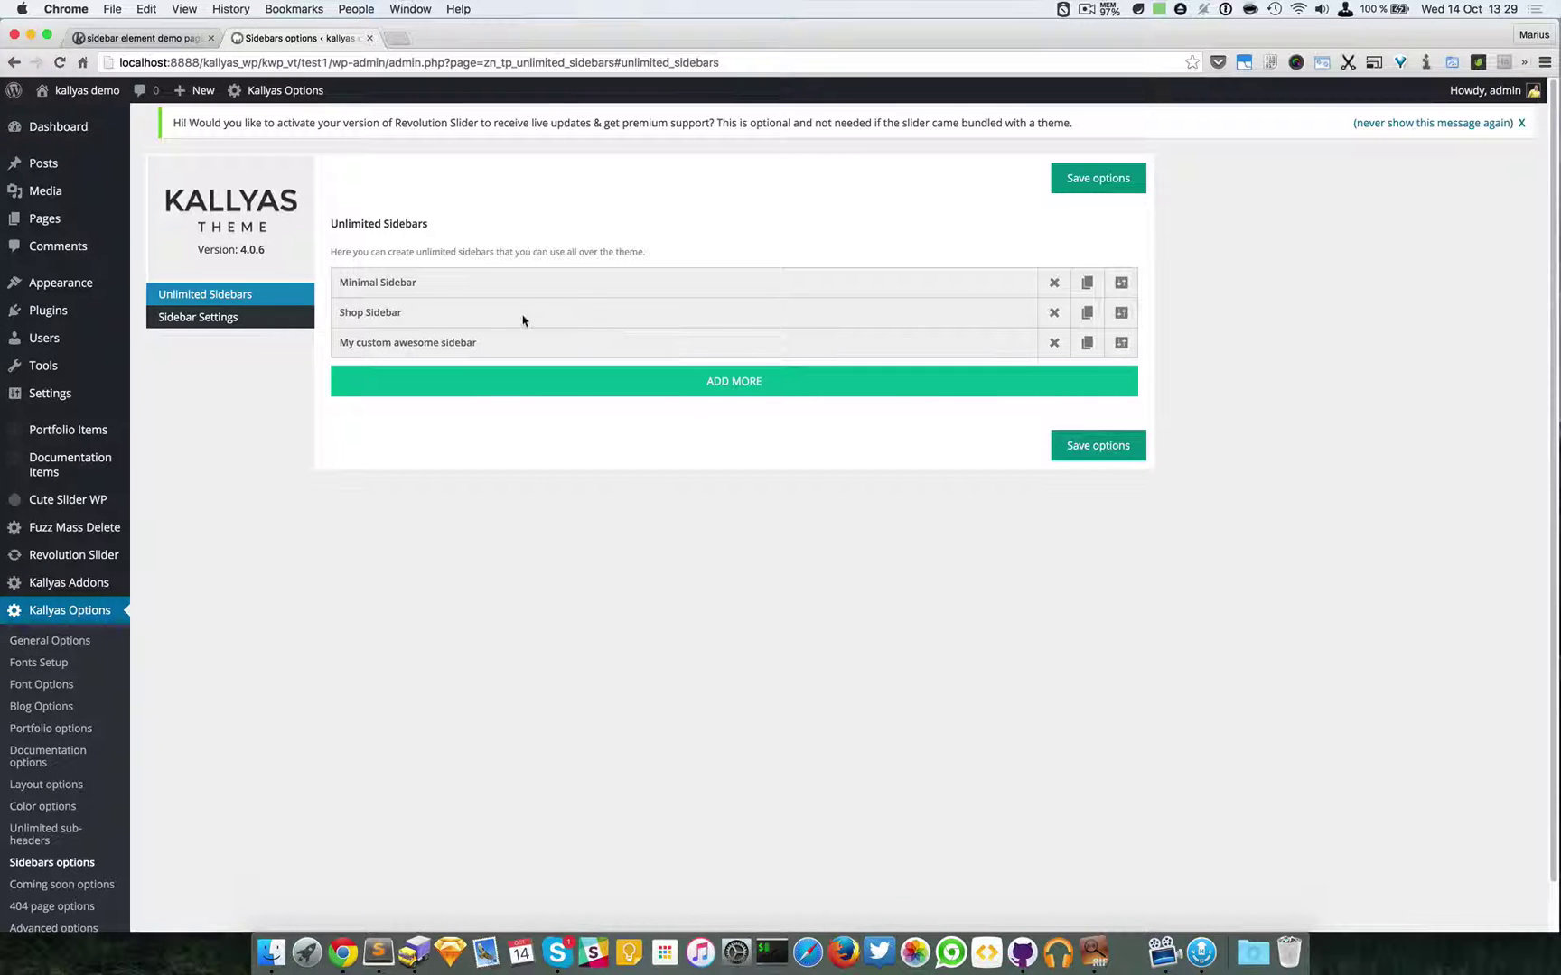
pyautogui.moveTo(95, 285)
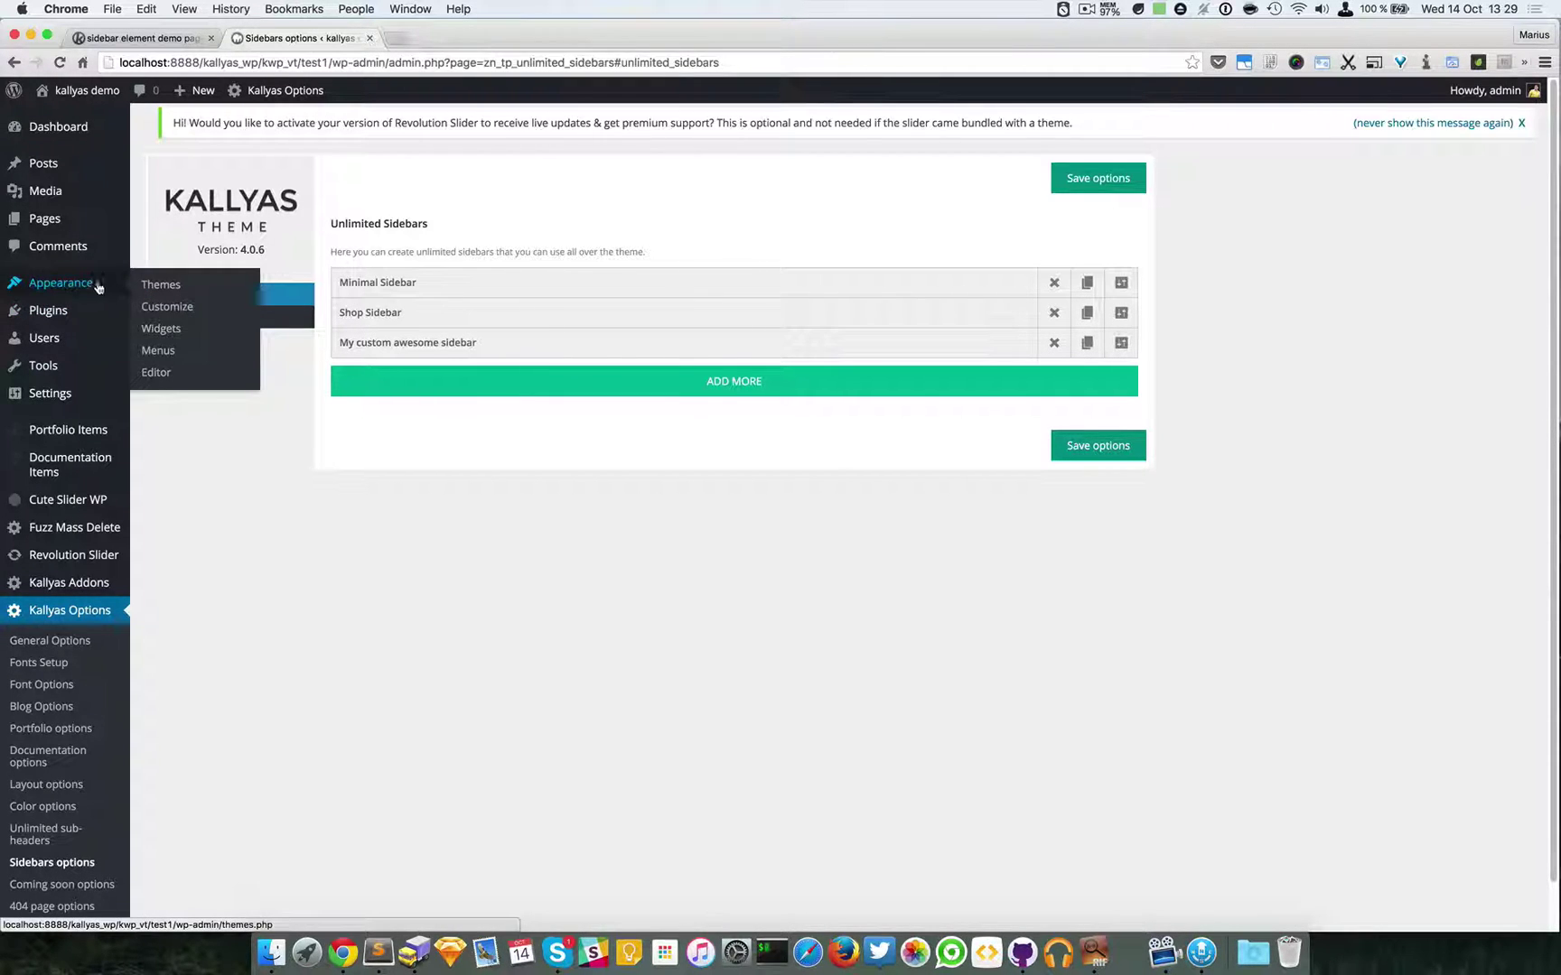
# Add a Text widget titled 'just a title' with sample text to My custom awesome sidebar and save it
pyautogui.click(176, 334)
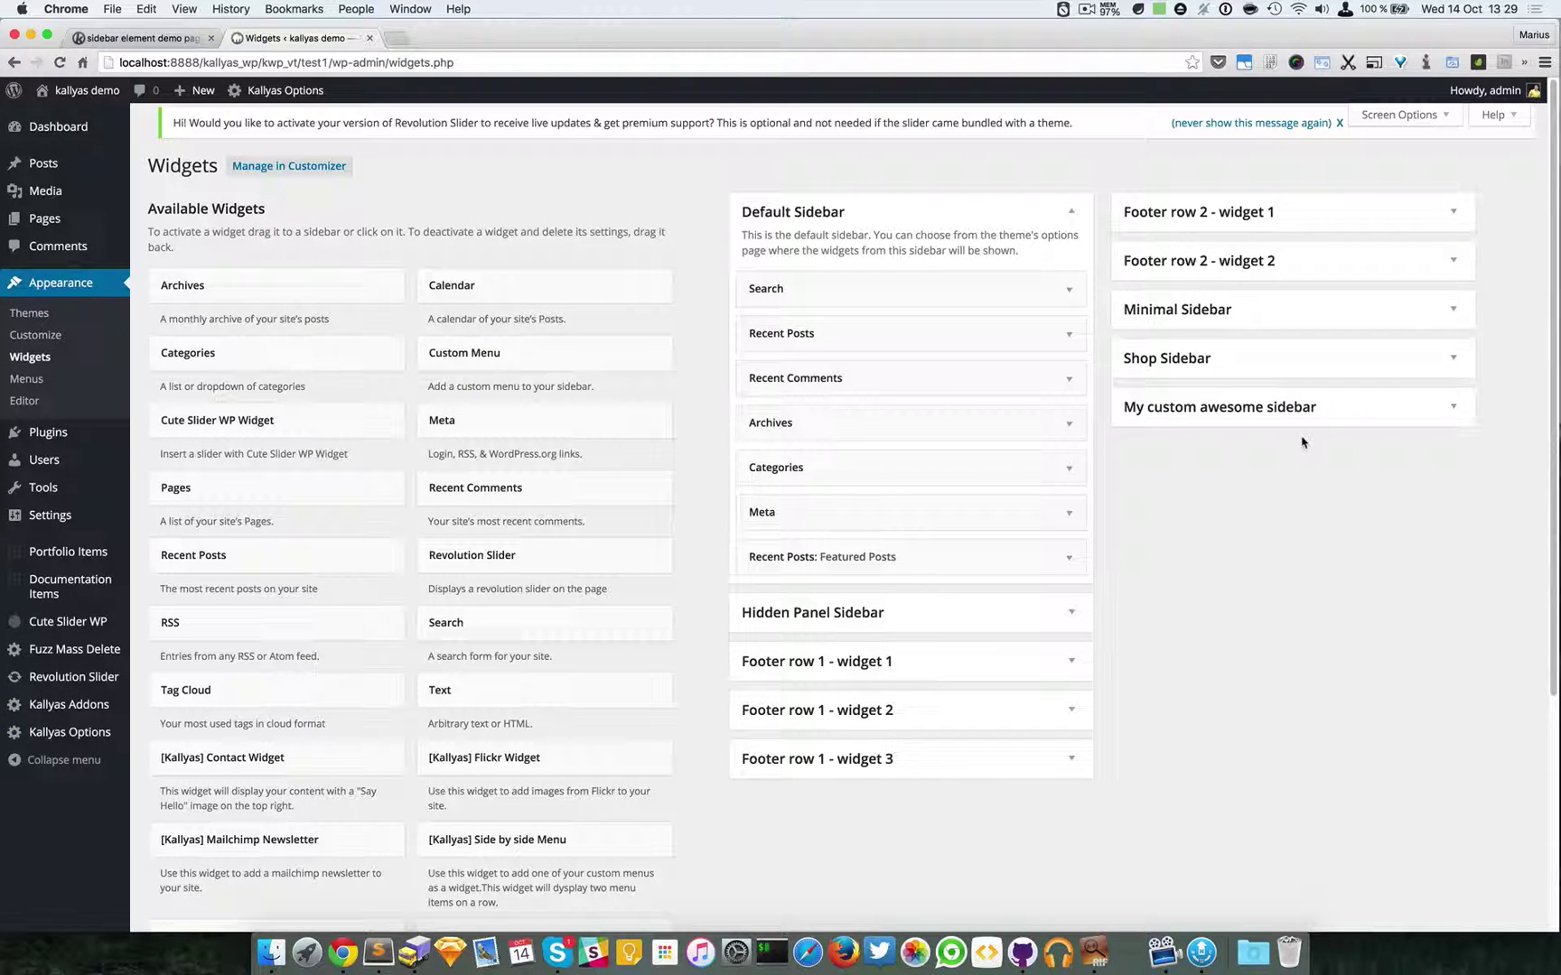
pyautogui.click(1445, 409)
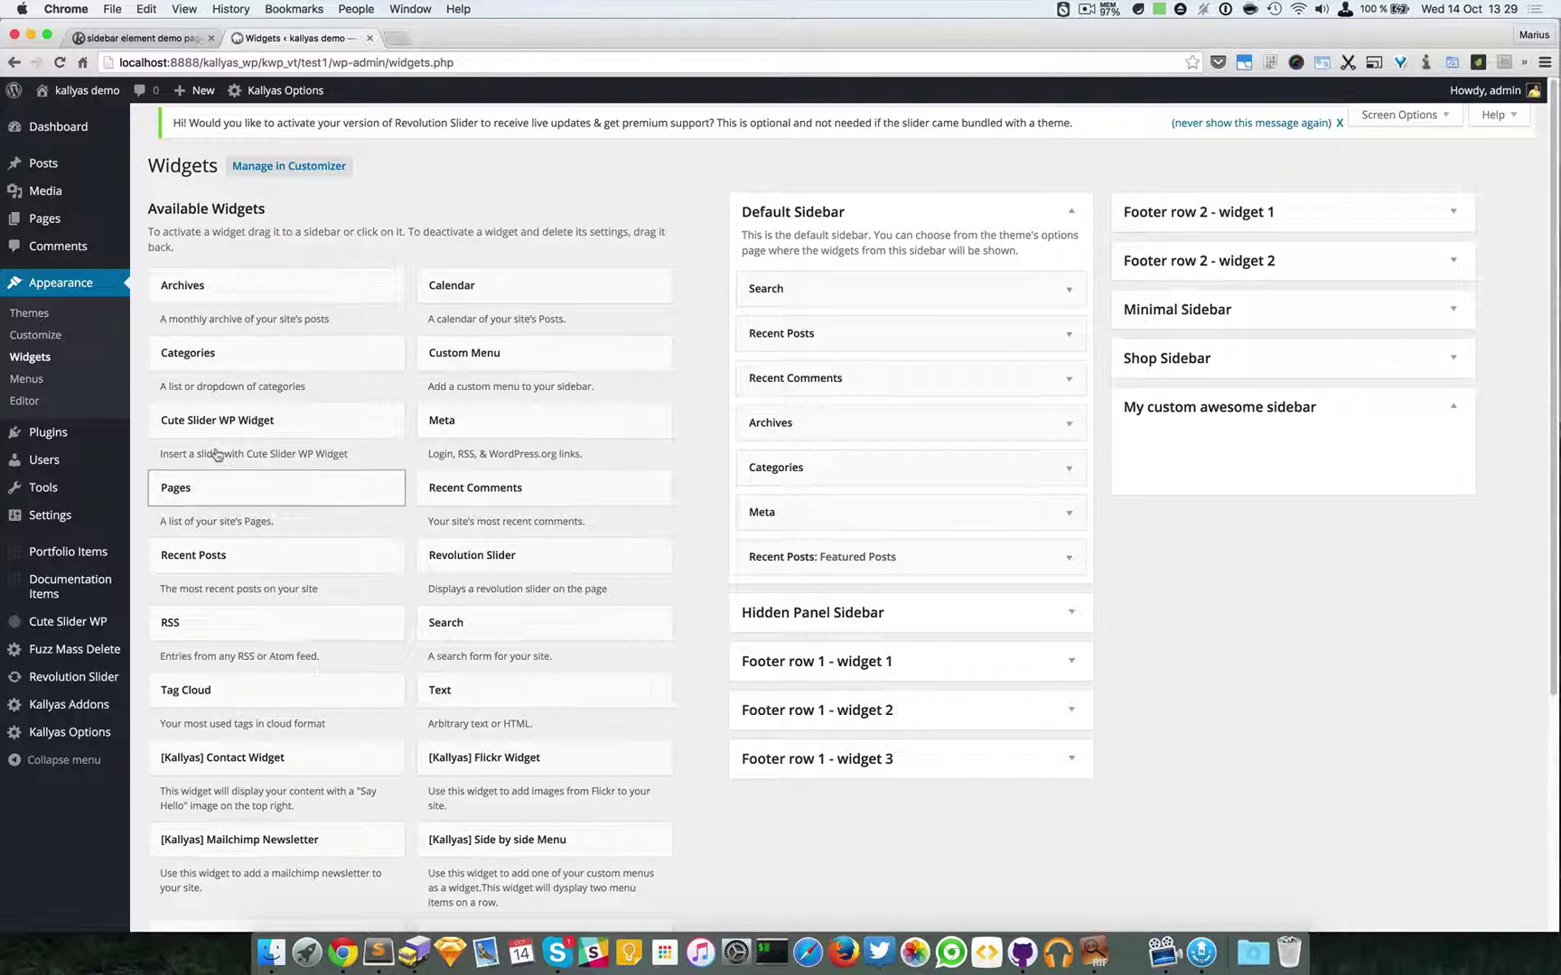
pyautogui.scroll(-1, 307, 456)
pyautogui.moveTo(509, 648); pyautogui.dragTo(1236, 418)
pyautogui.click(1208, 482)
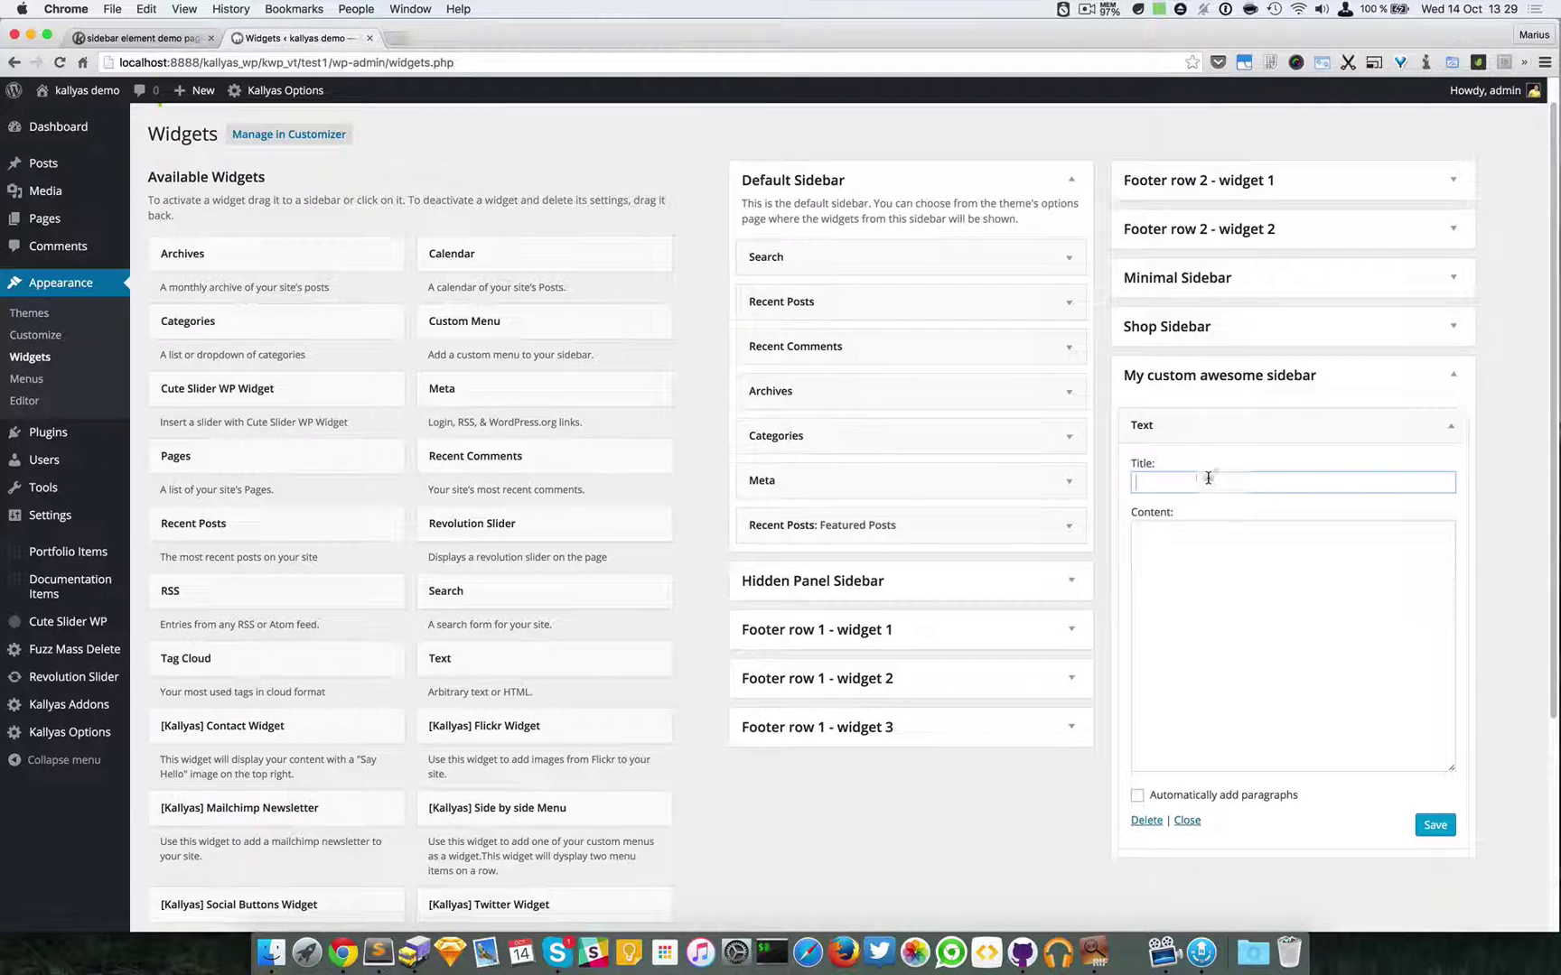
pyautogui.click(1208, 478)
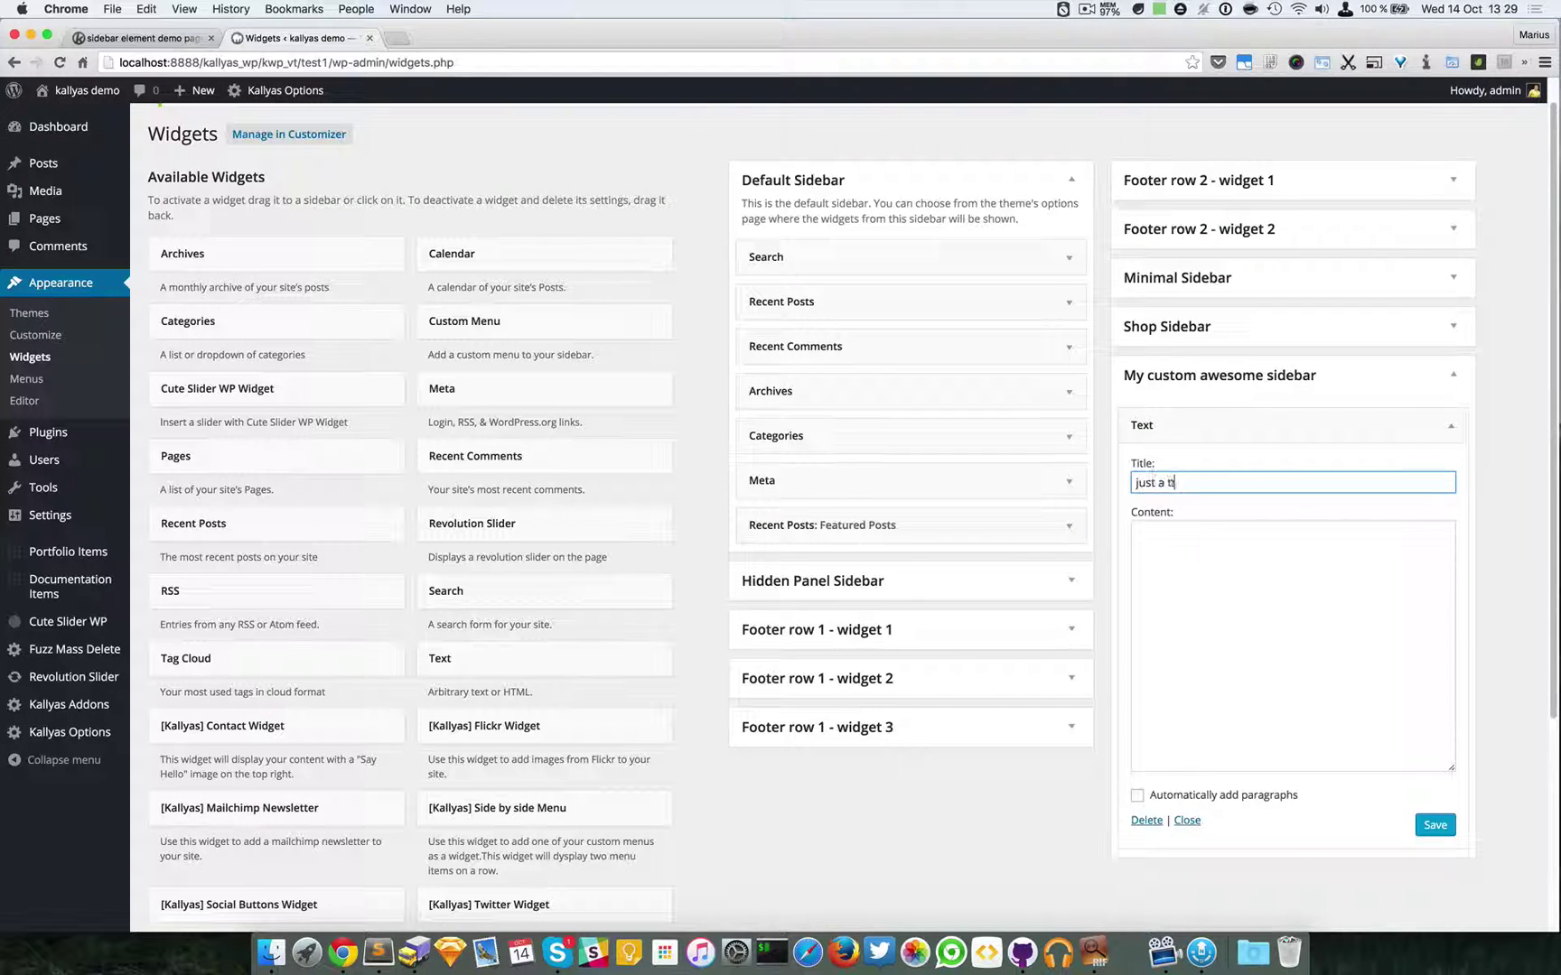
pyautogui.click(1135, 530)
pyautogui.write('just some ')
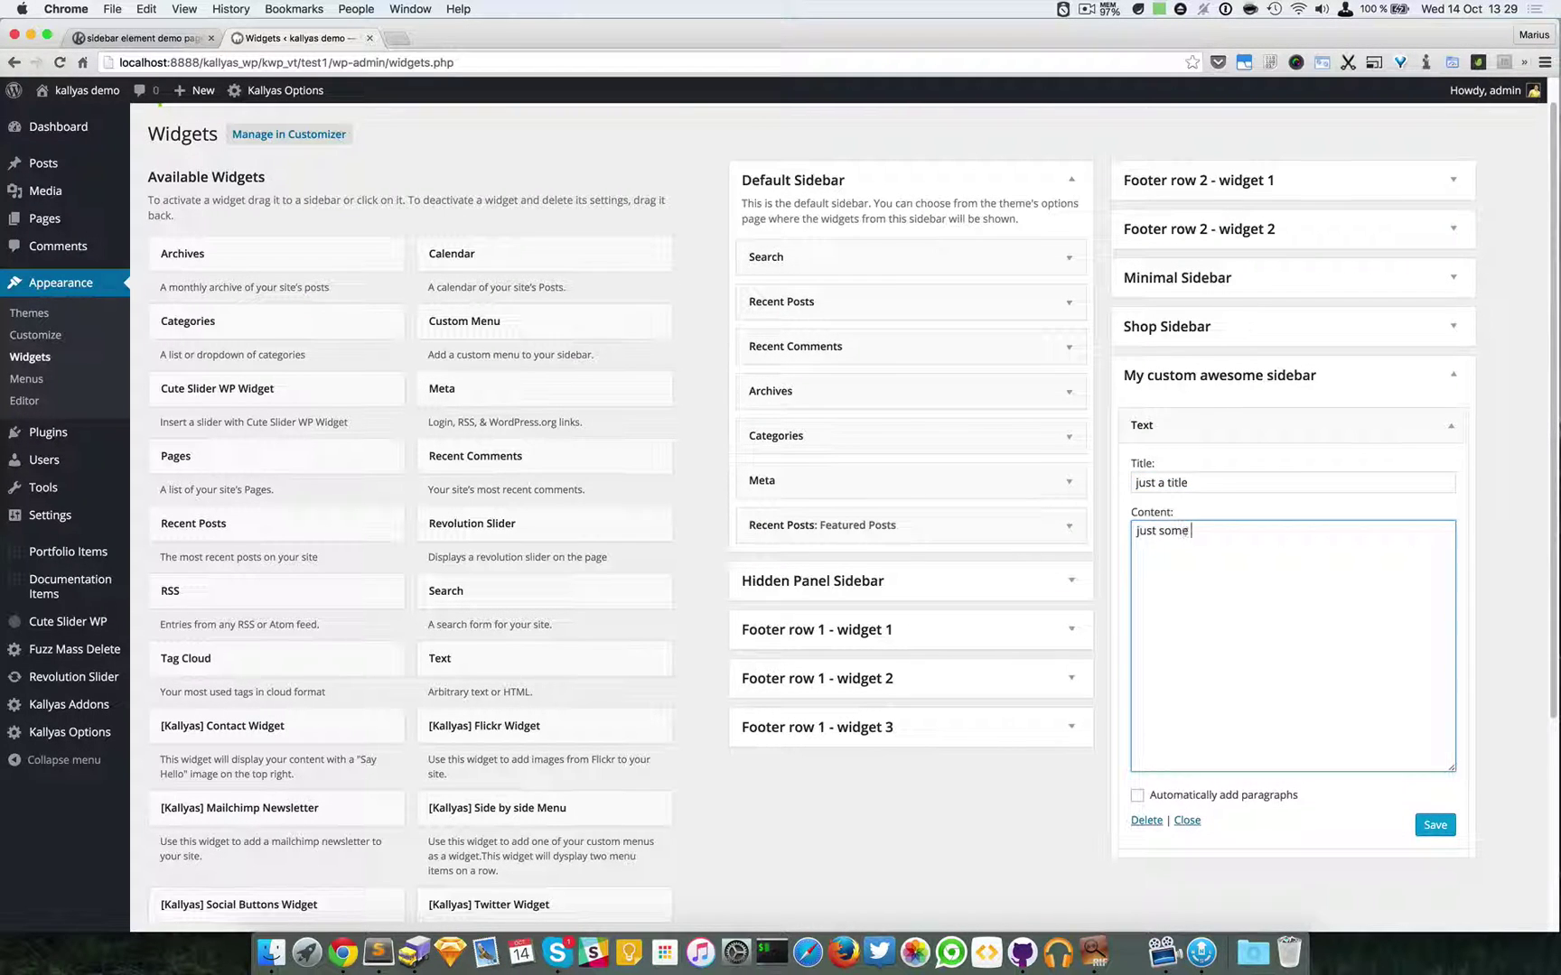
pyautogui.write('text here too')
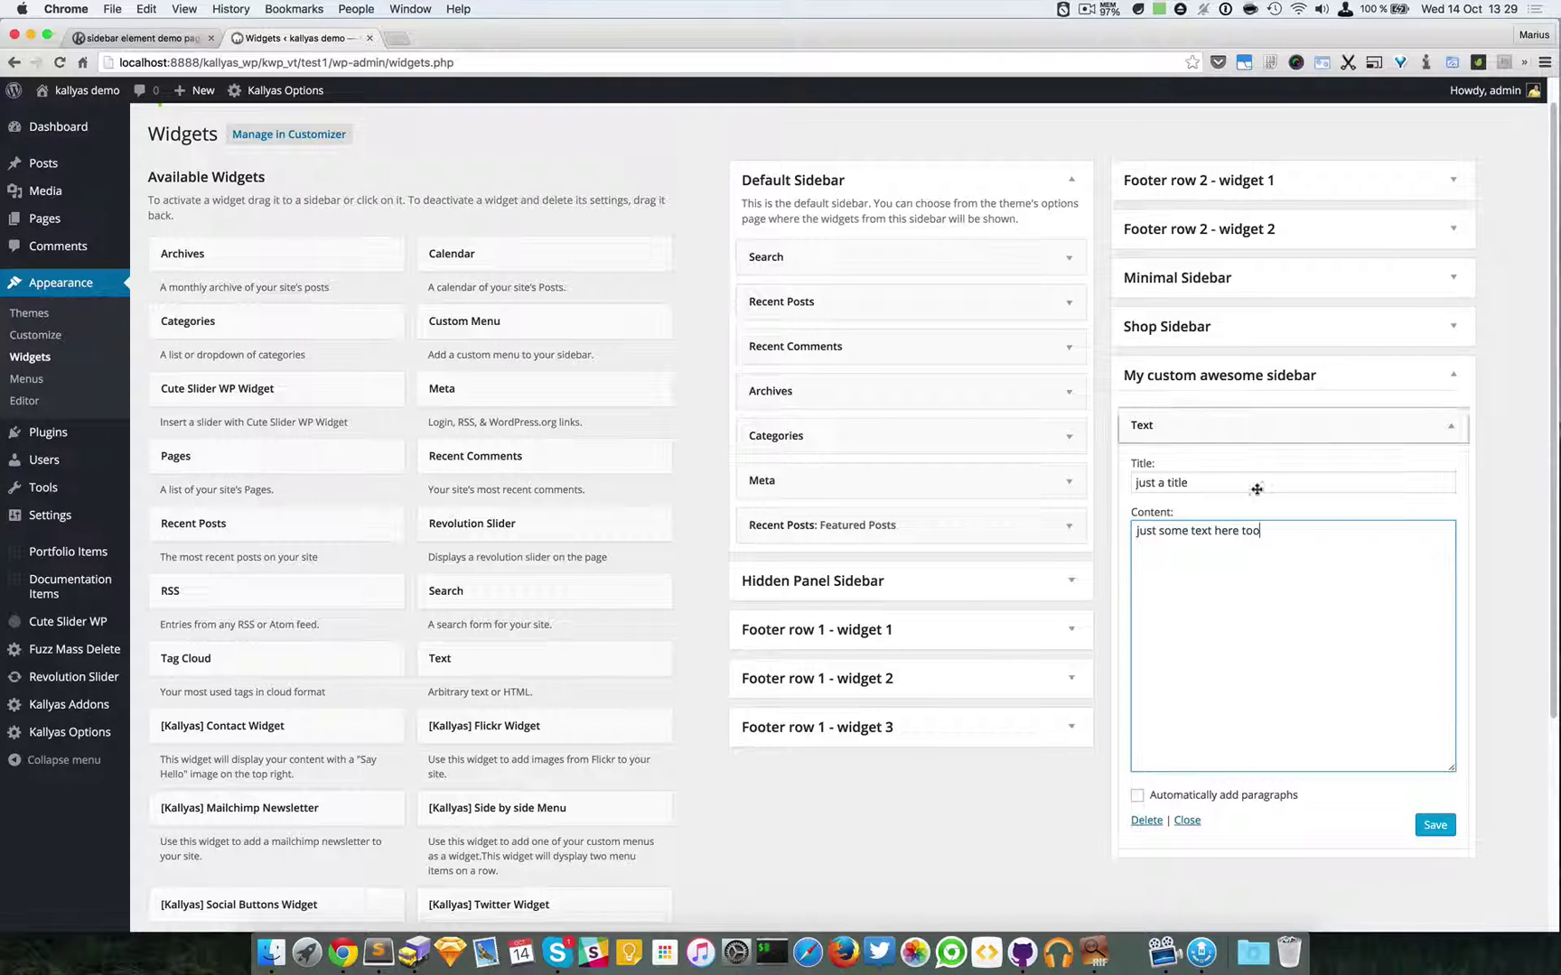
pyautogui.click(1435, 825)
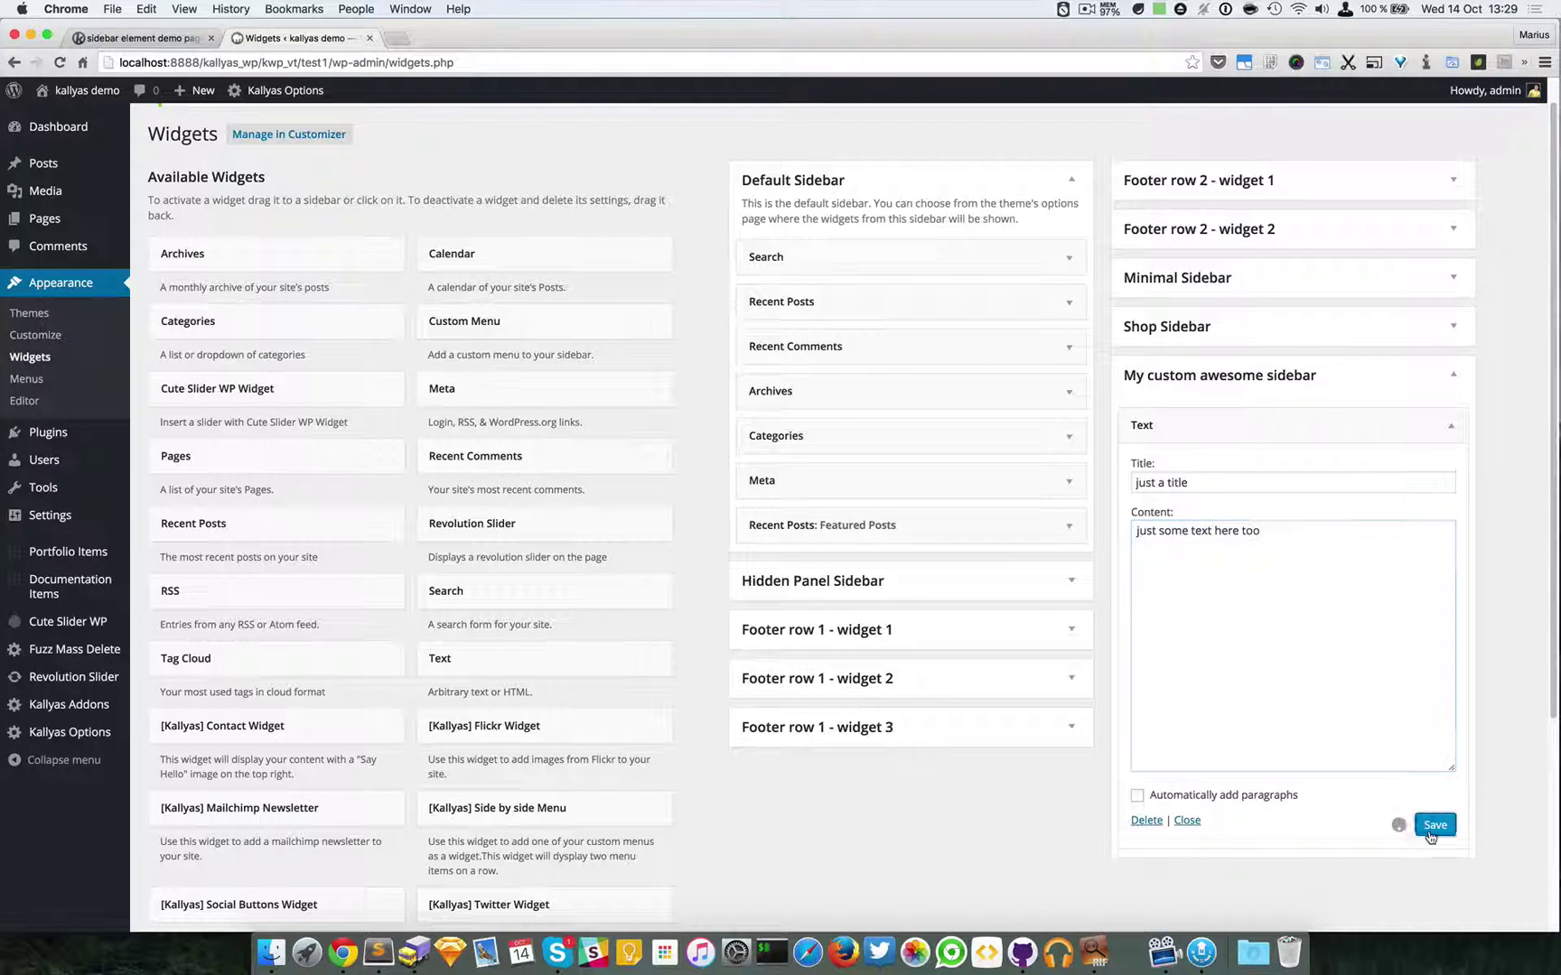
pyautogui.click(1451, 426)
# Add a Recent Posts widget titled 'Recent posts' to the same sidebar and save it
pyautogui.scroll(-1, 609, 648)
pyautogui.scroll(-3, 609, 648)
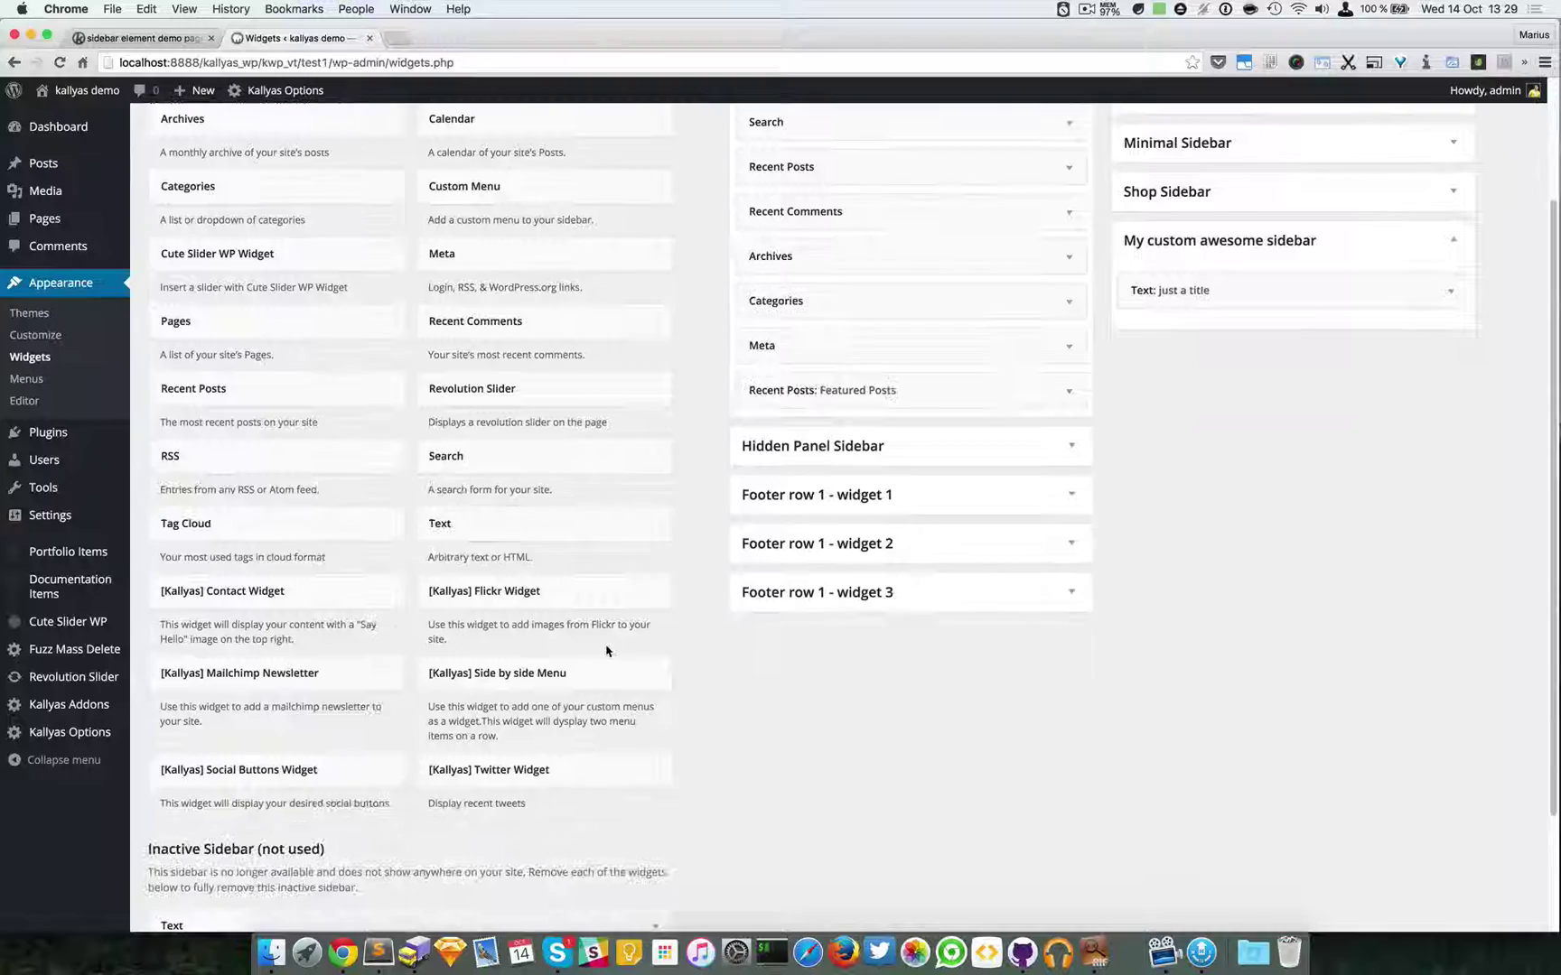
pyautogui.scroll(2, 252, 750)
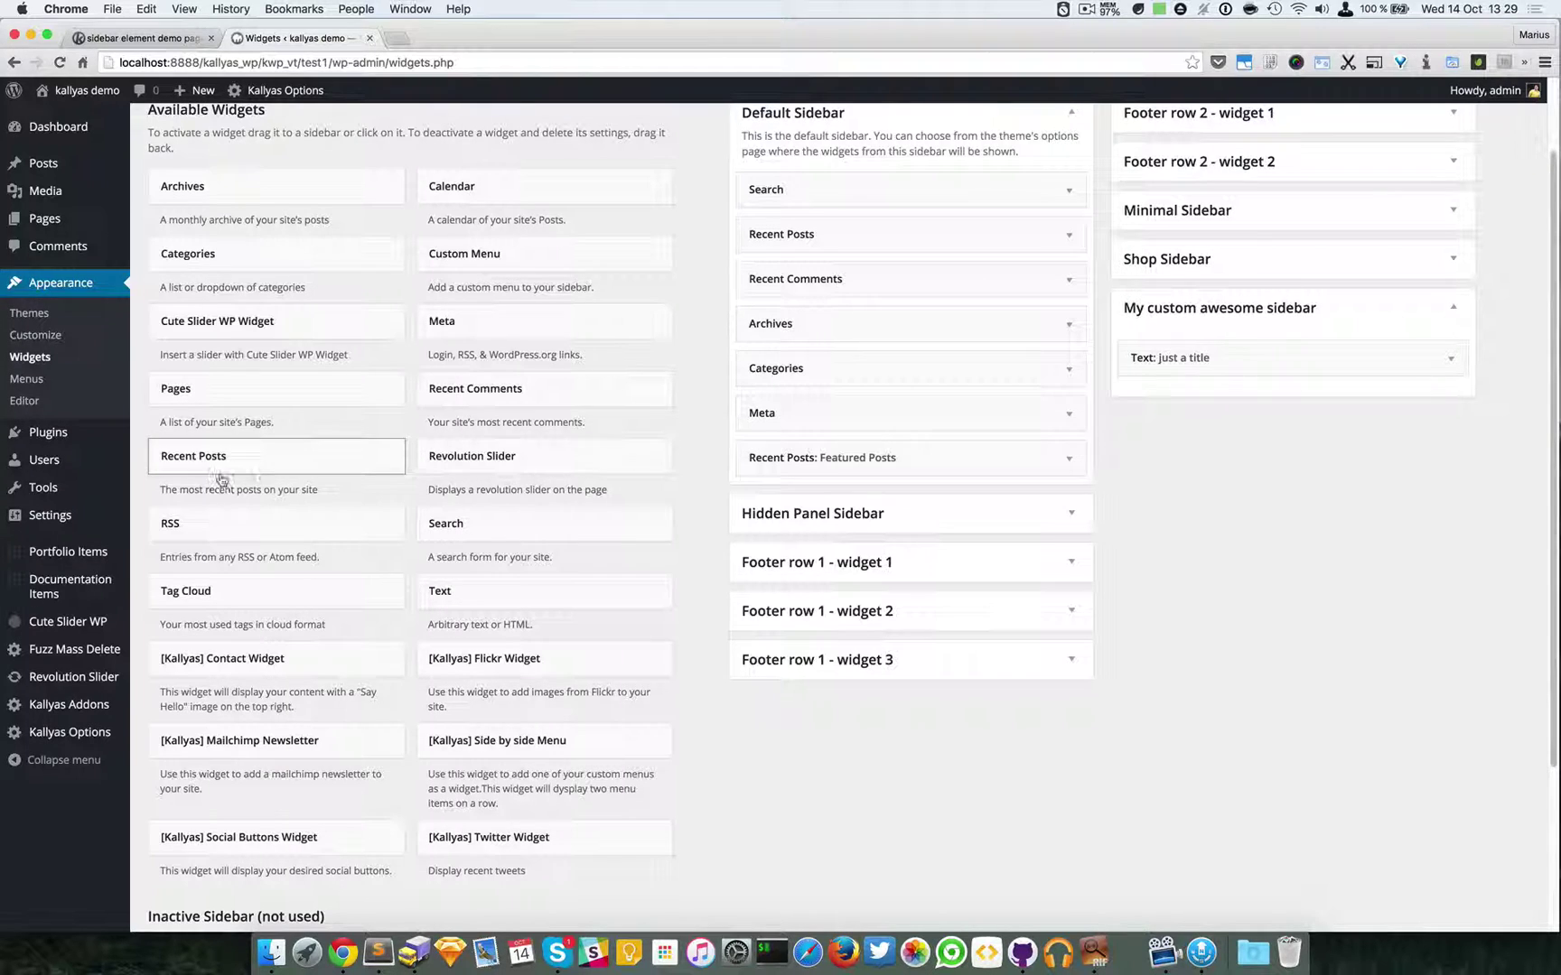
pyautogui.moveTo(224, 470); pyautogui.dragTo(1229, 371)
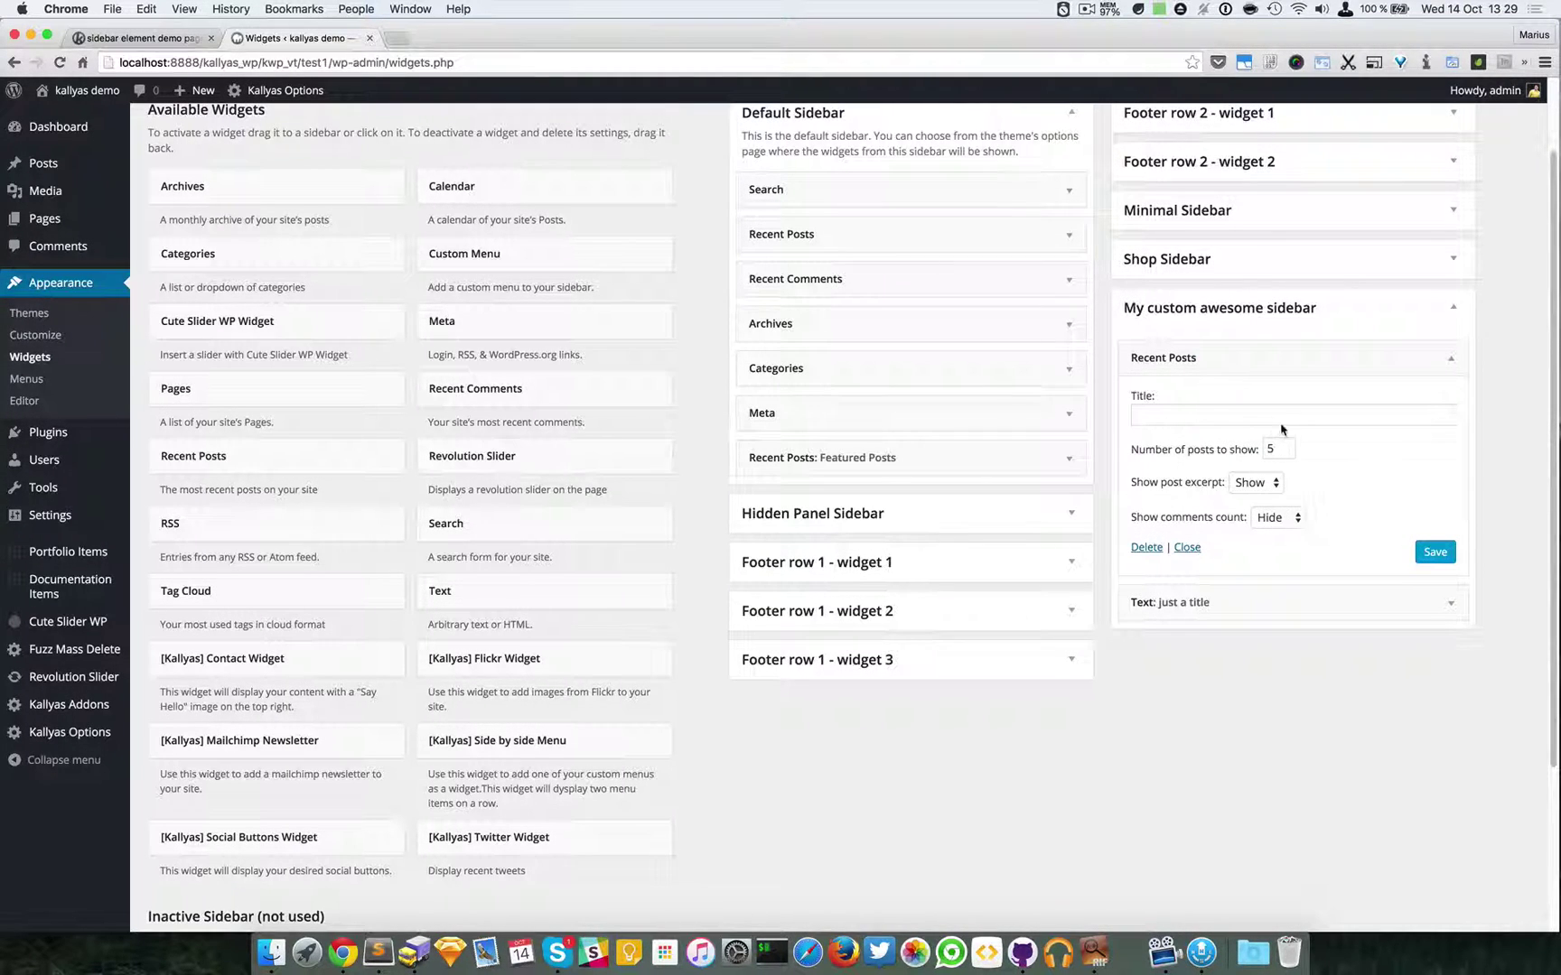
pyautogui.click(1282, 421)
pyautogui.write('Recent posts')
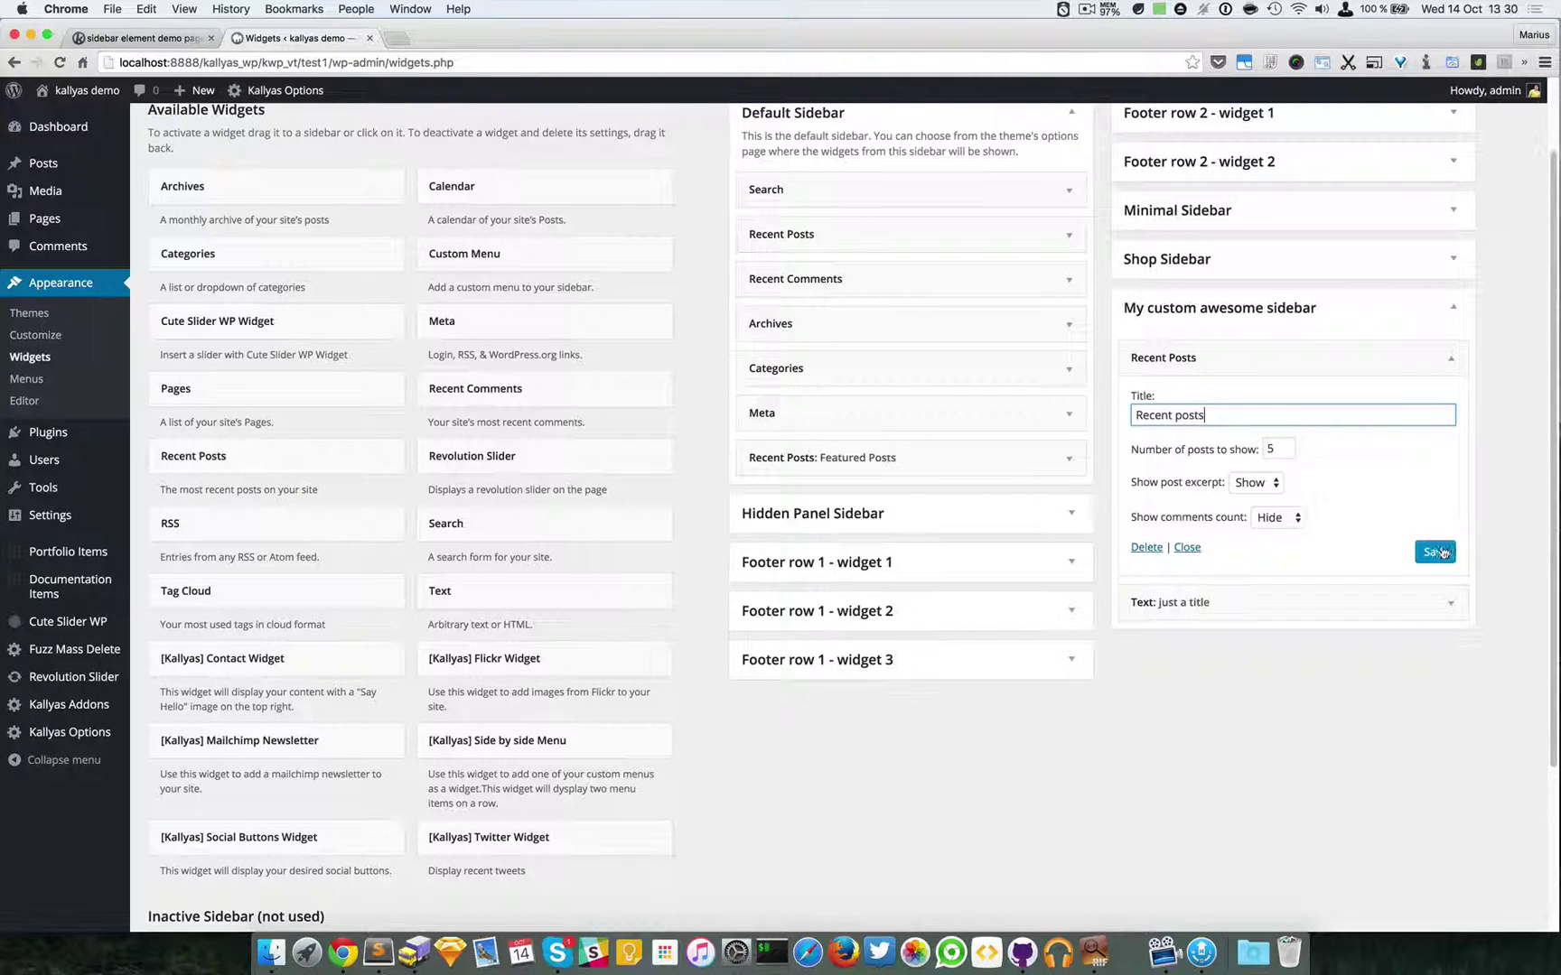
pyautogui.click(1435, 552)
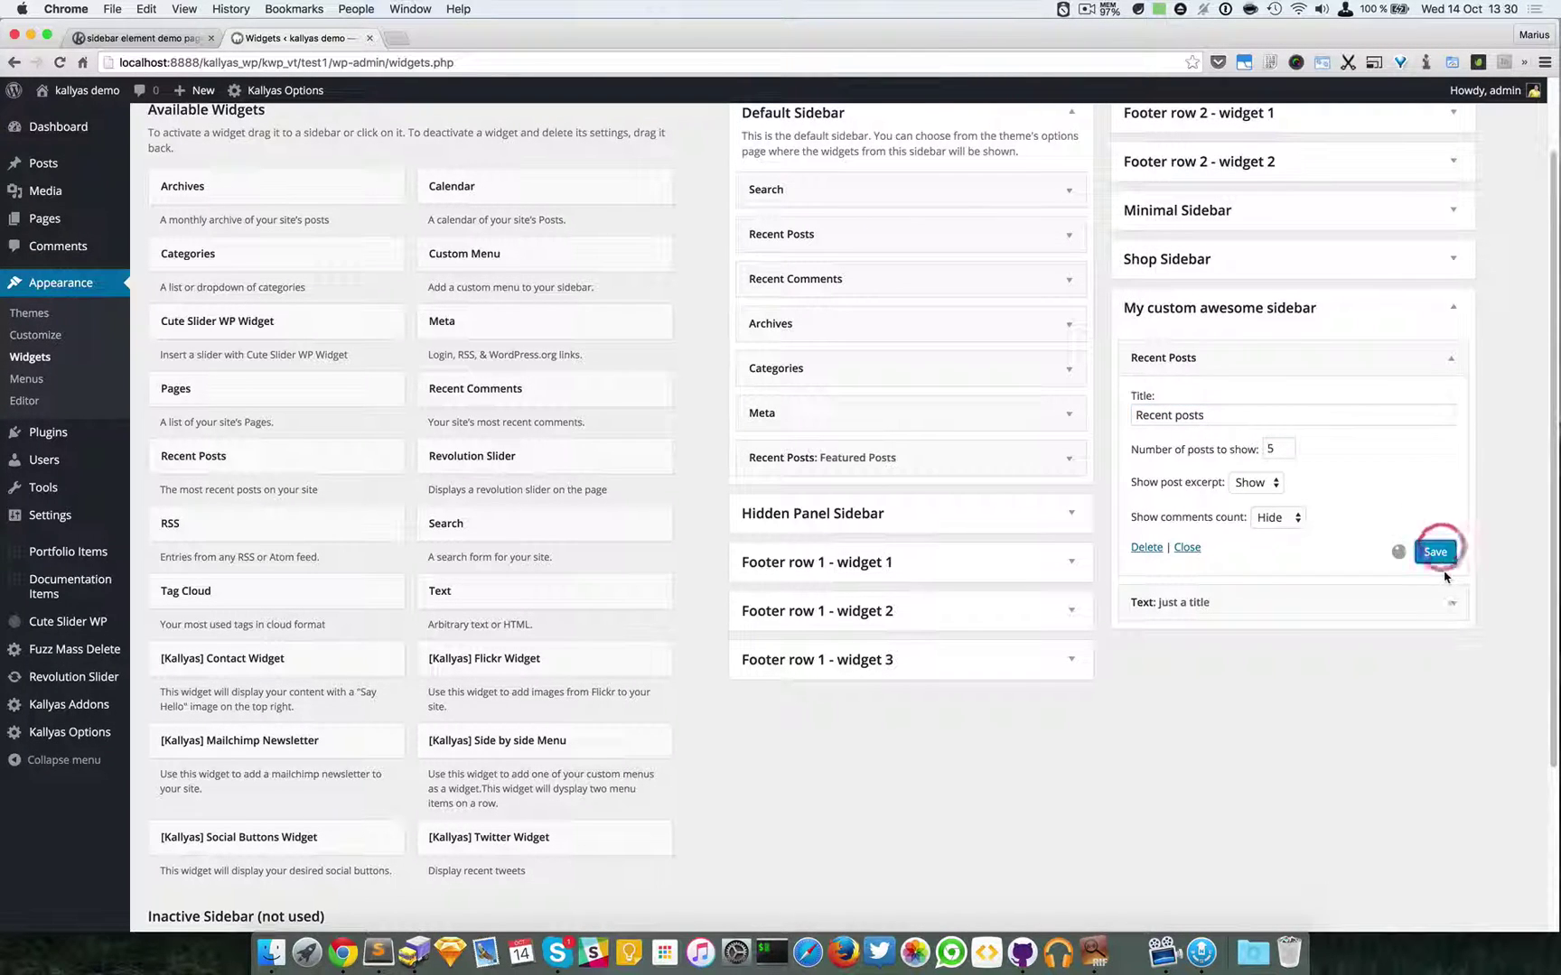
pyautogui.click(1435, 365)
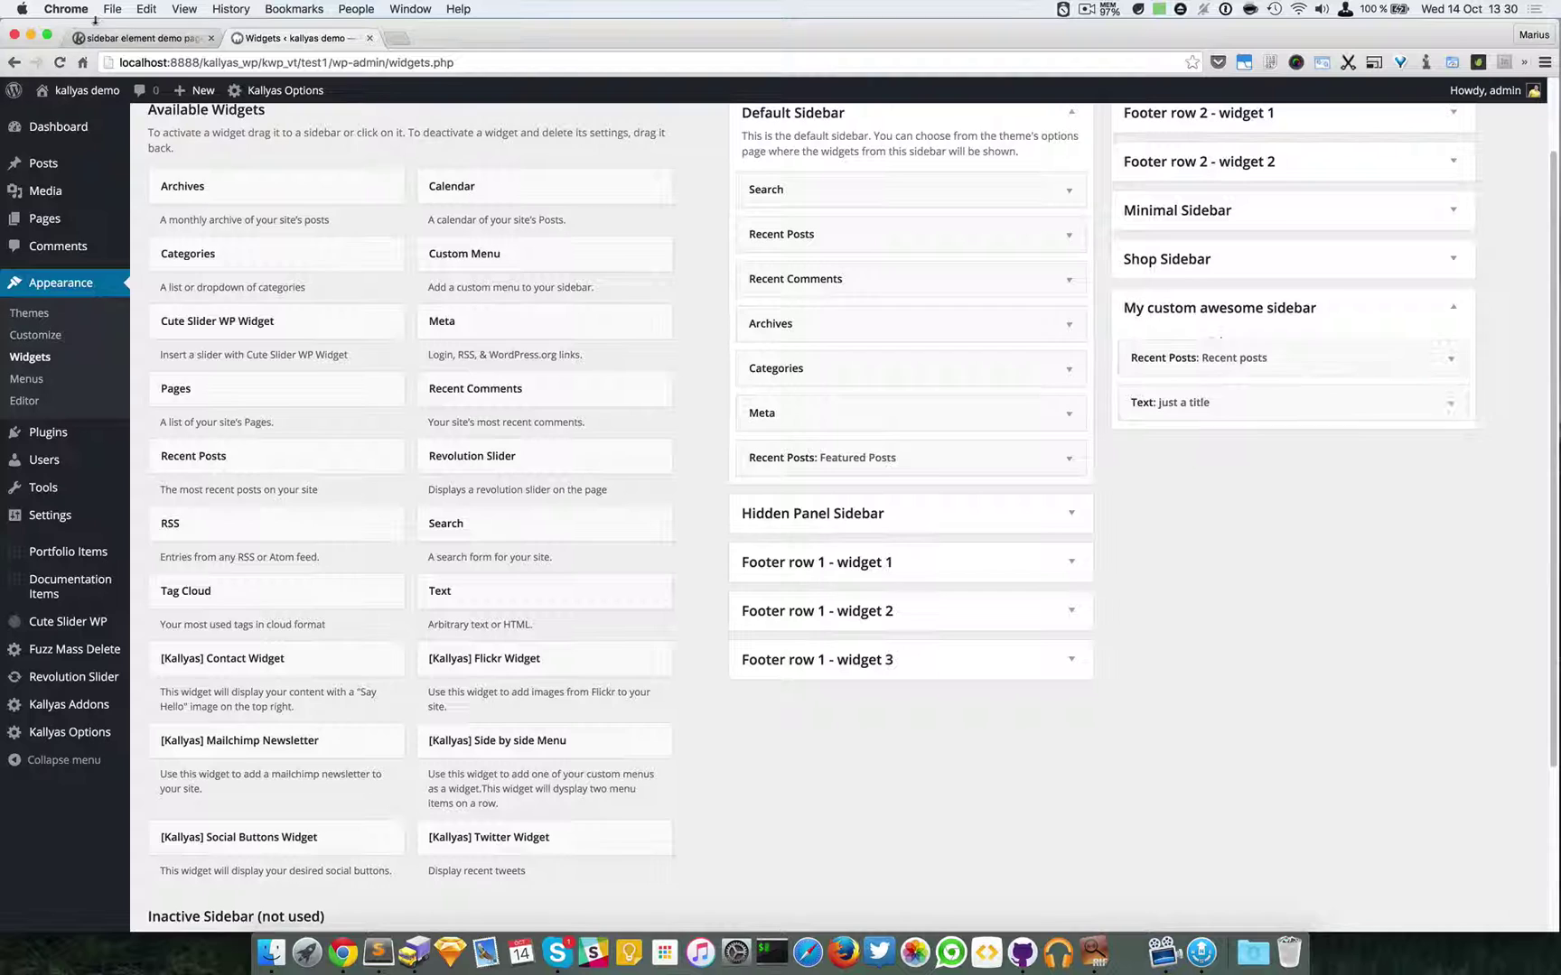
pyautogui.click(140, 38)
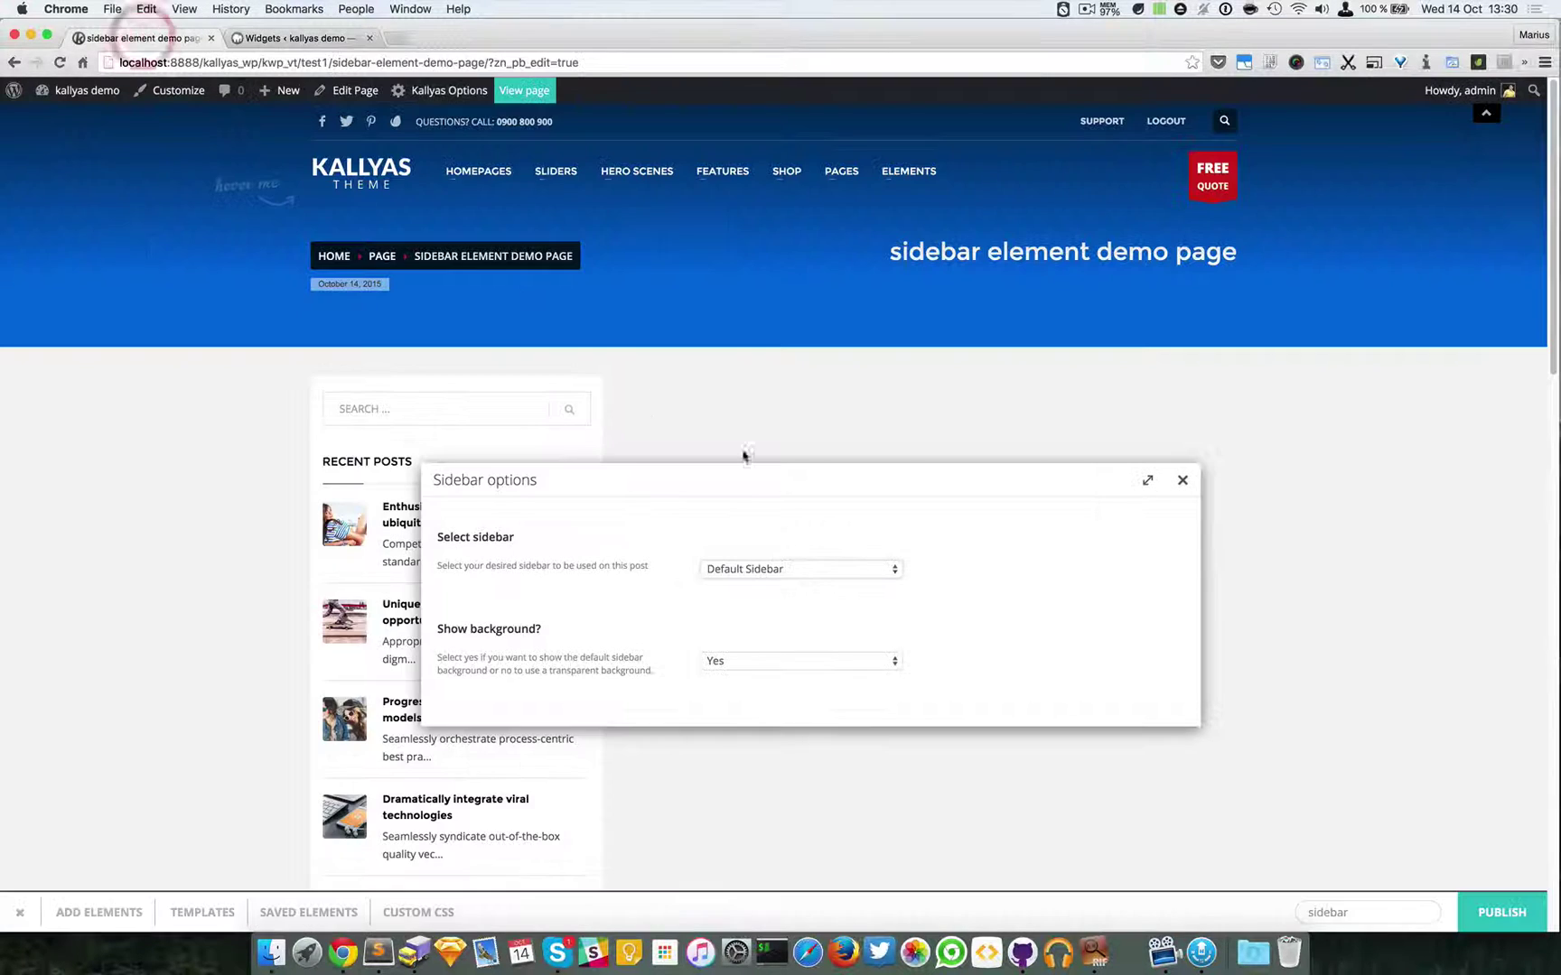
# Publish the page, then add a 6/12 Column beside the sidebar column
pyautogui.click(1182, 480)
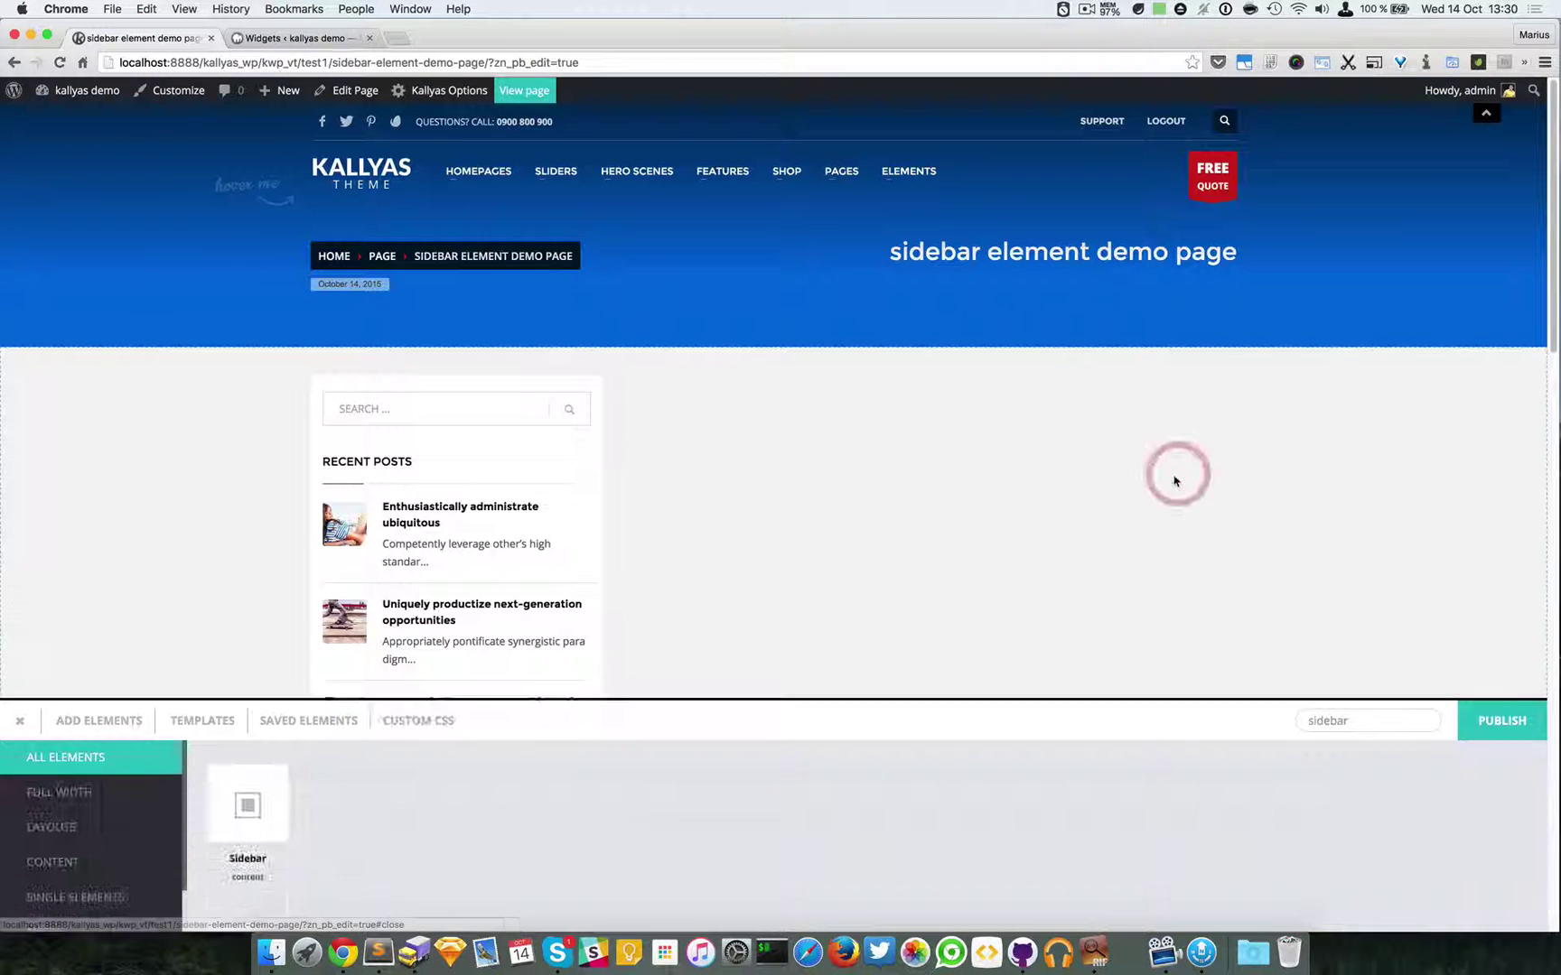
pyautogui.click(1511, 723)
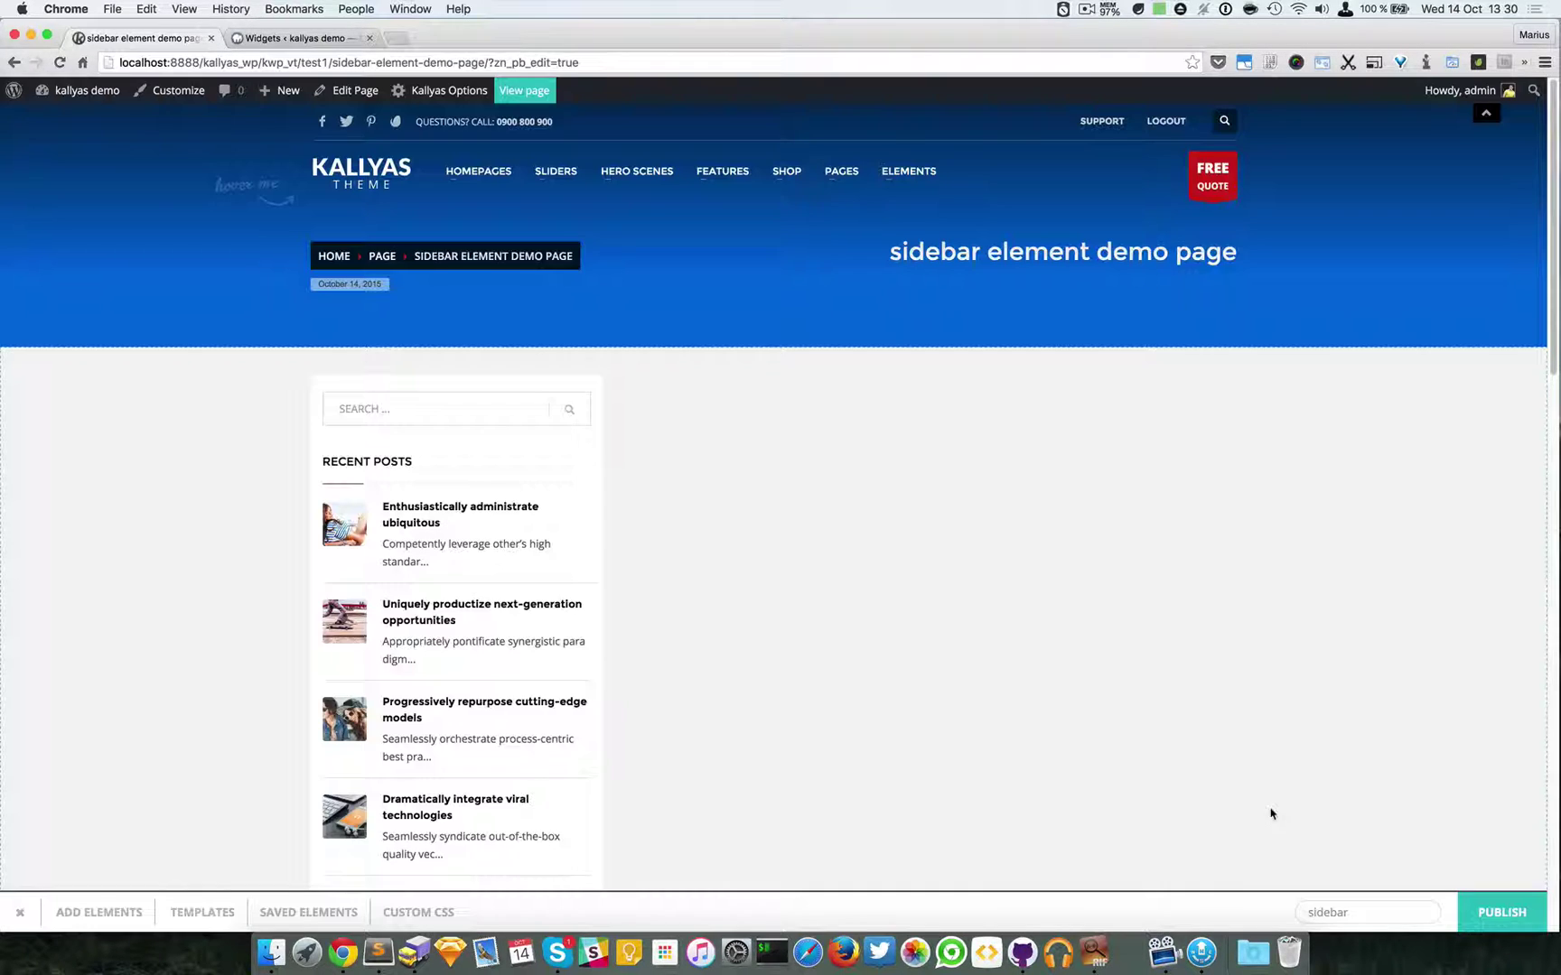
pyautogui.doubleClick(1383, 901)
pyautogui.write('column')
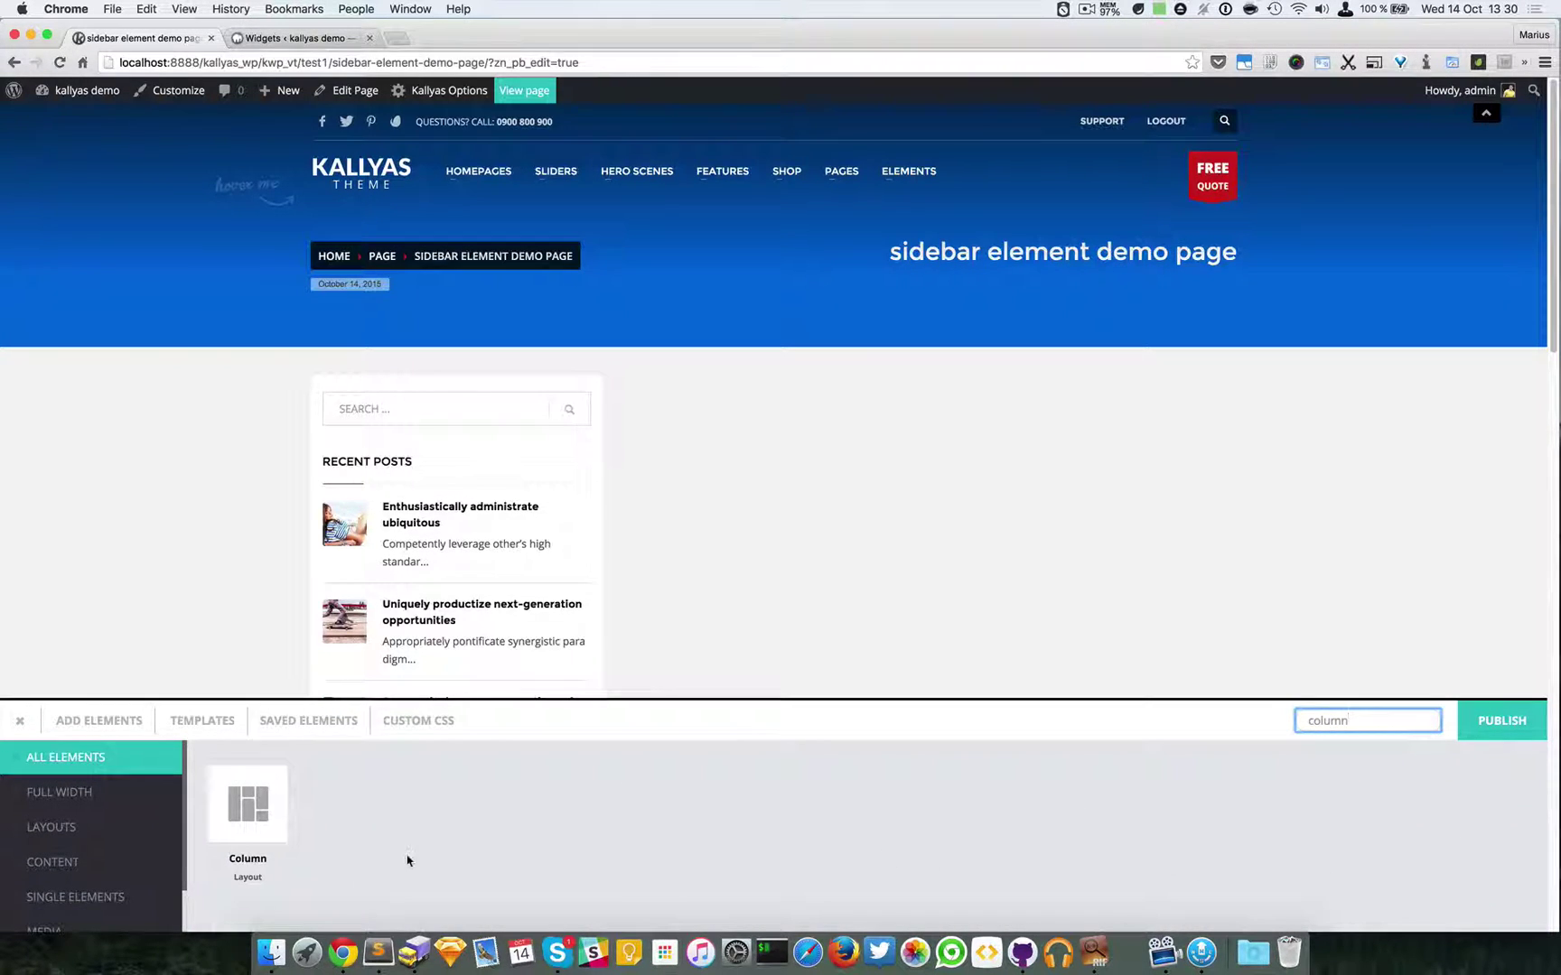
pyautogui.moveTo(265, 795); pyautogui.dragTo(750, 498)
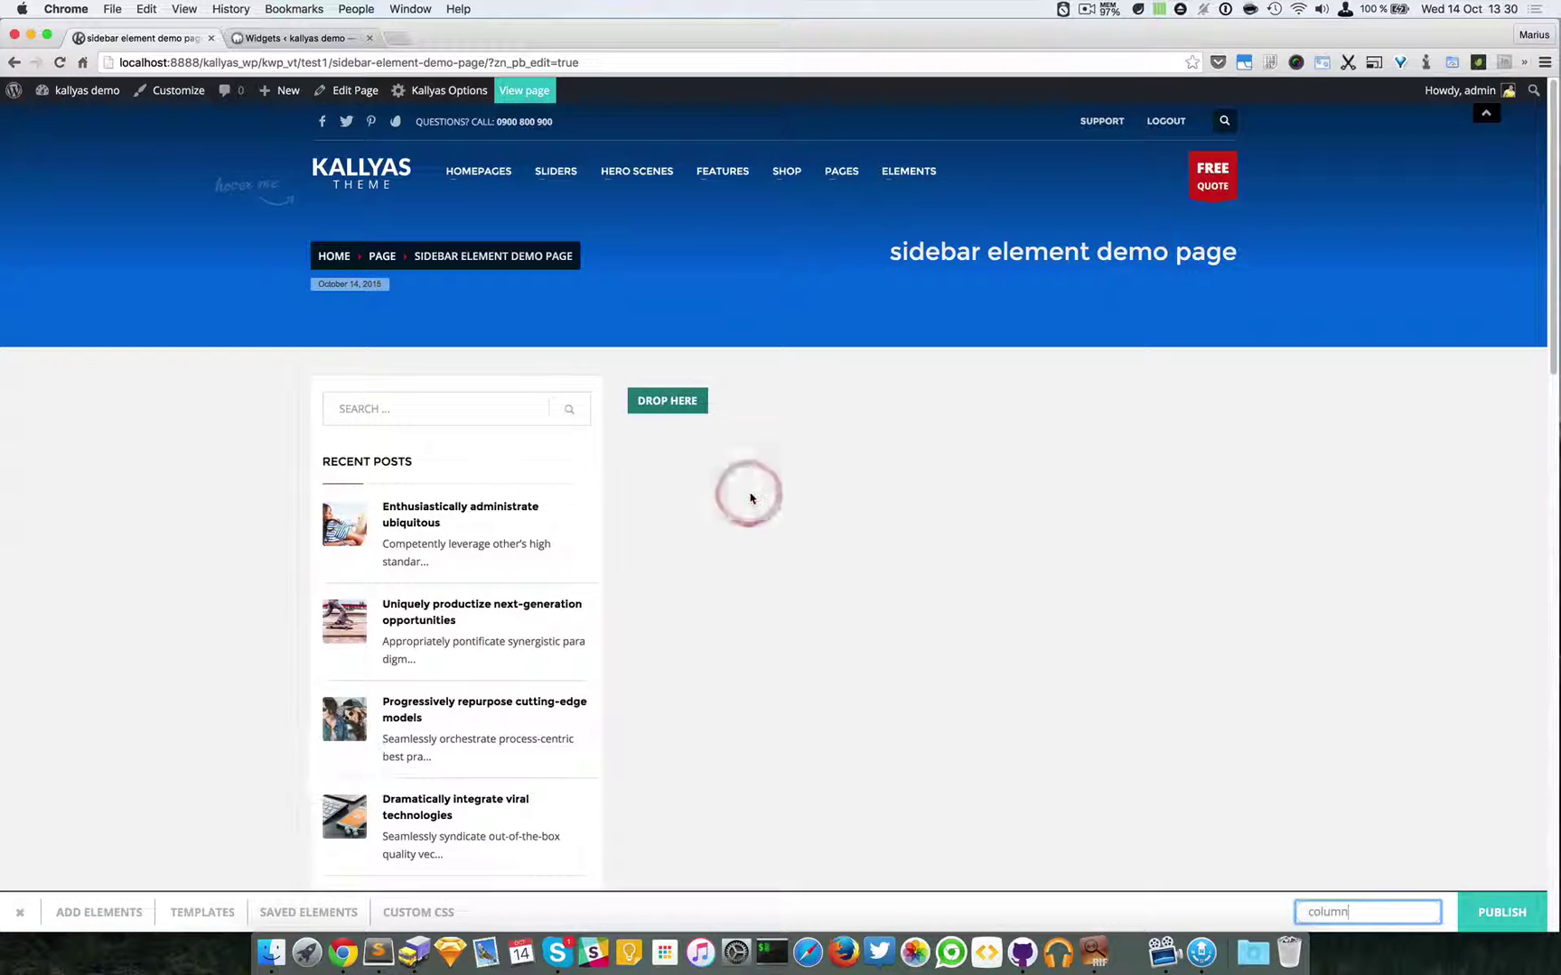
pyautogui.scroll(-10, 754, 495)
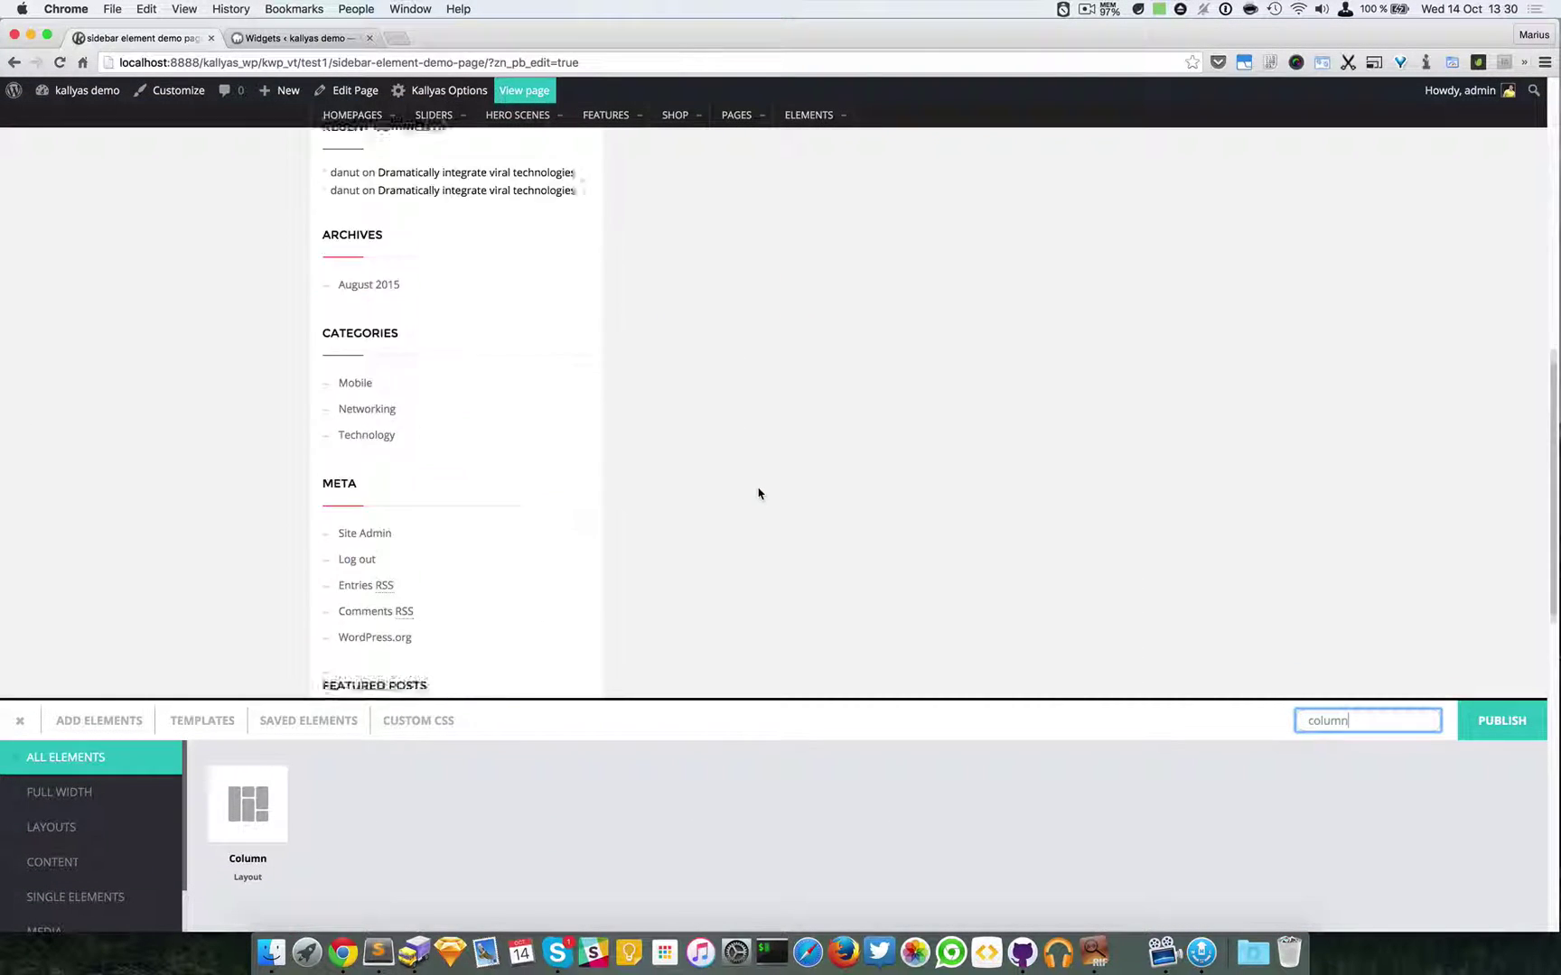
pyautogui.scroll(-5, 759, 493)
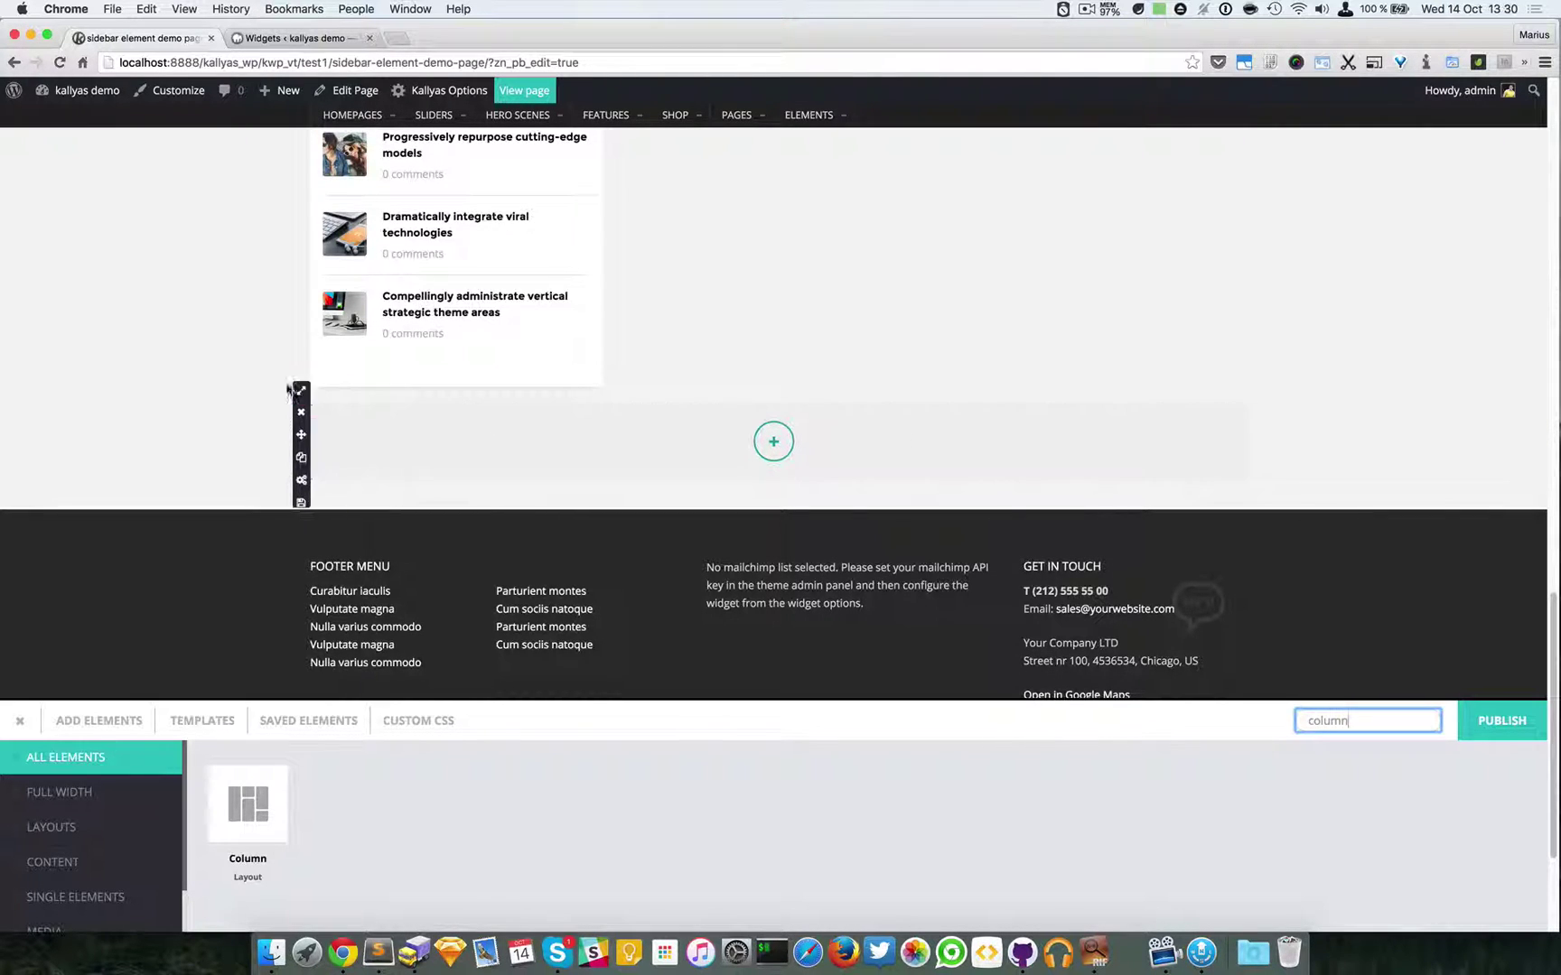
pyautogui.moveTo(304, 392)
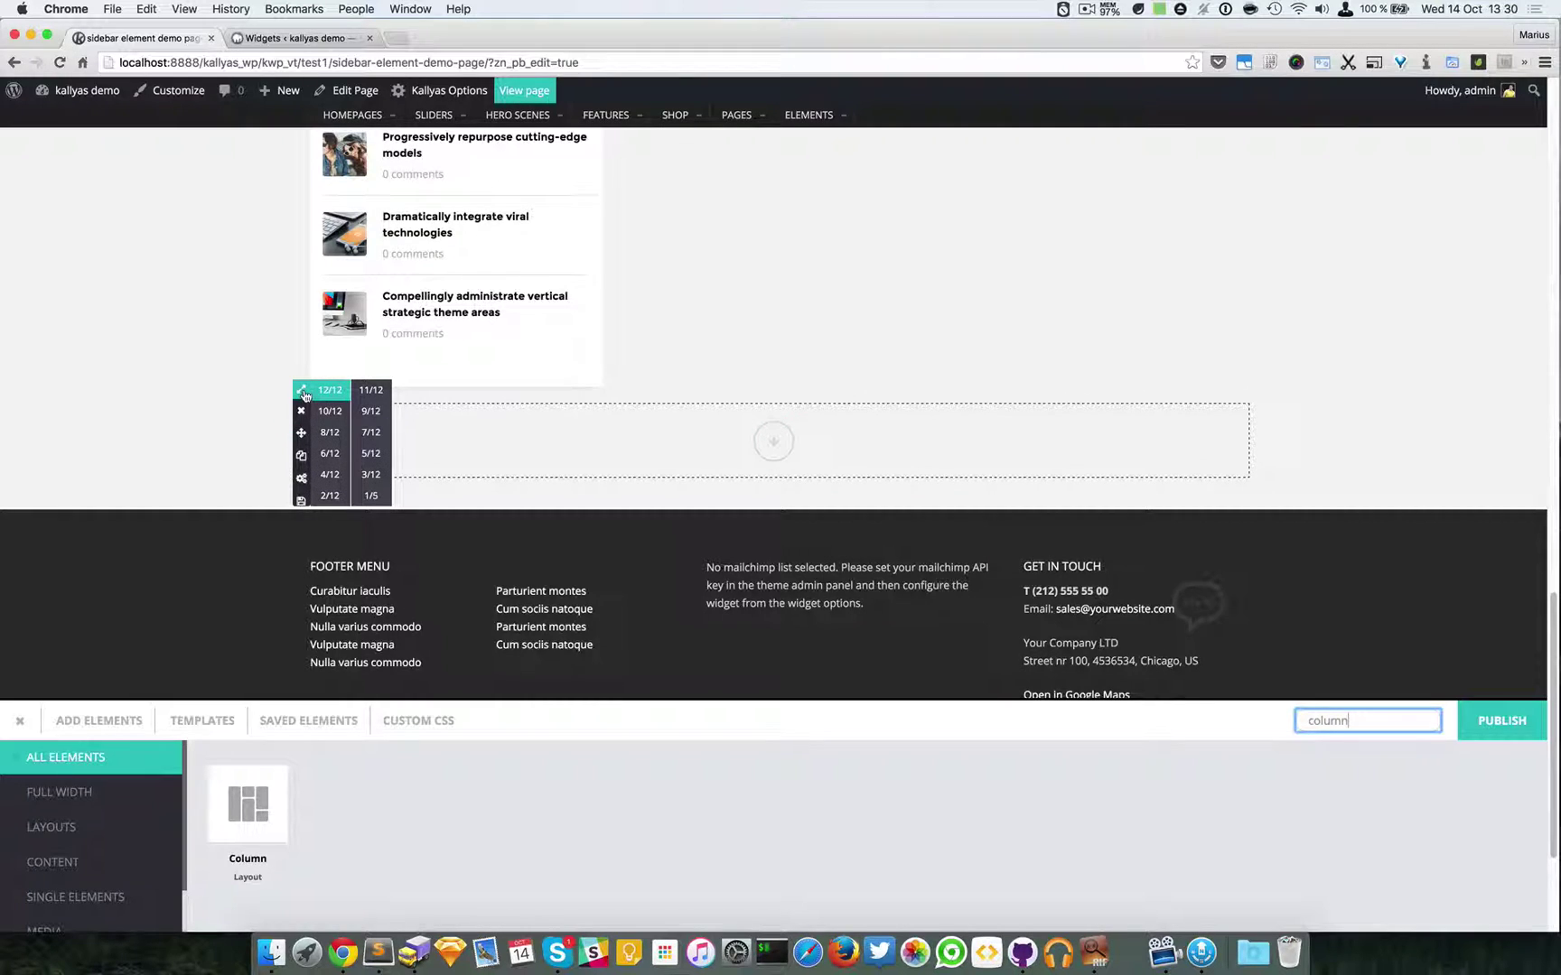
pyautogui.click(331, 454)
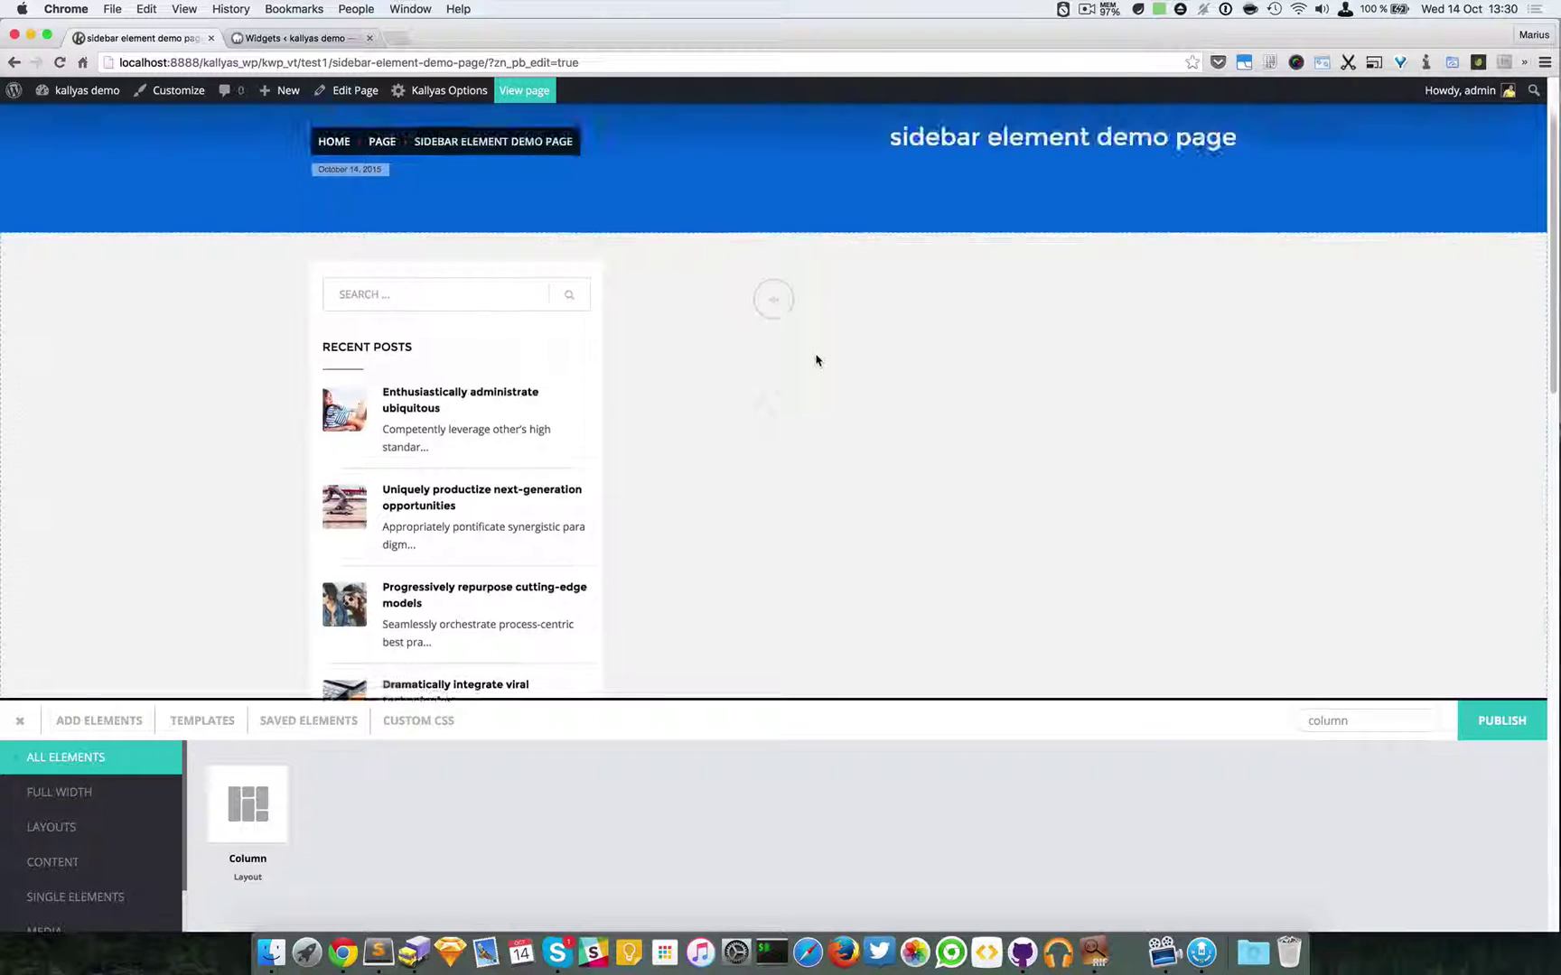
# Drop a Sidebar element into the new empty column
pyautogui.click(795, 415)
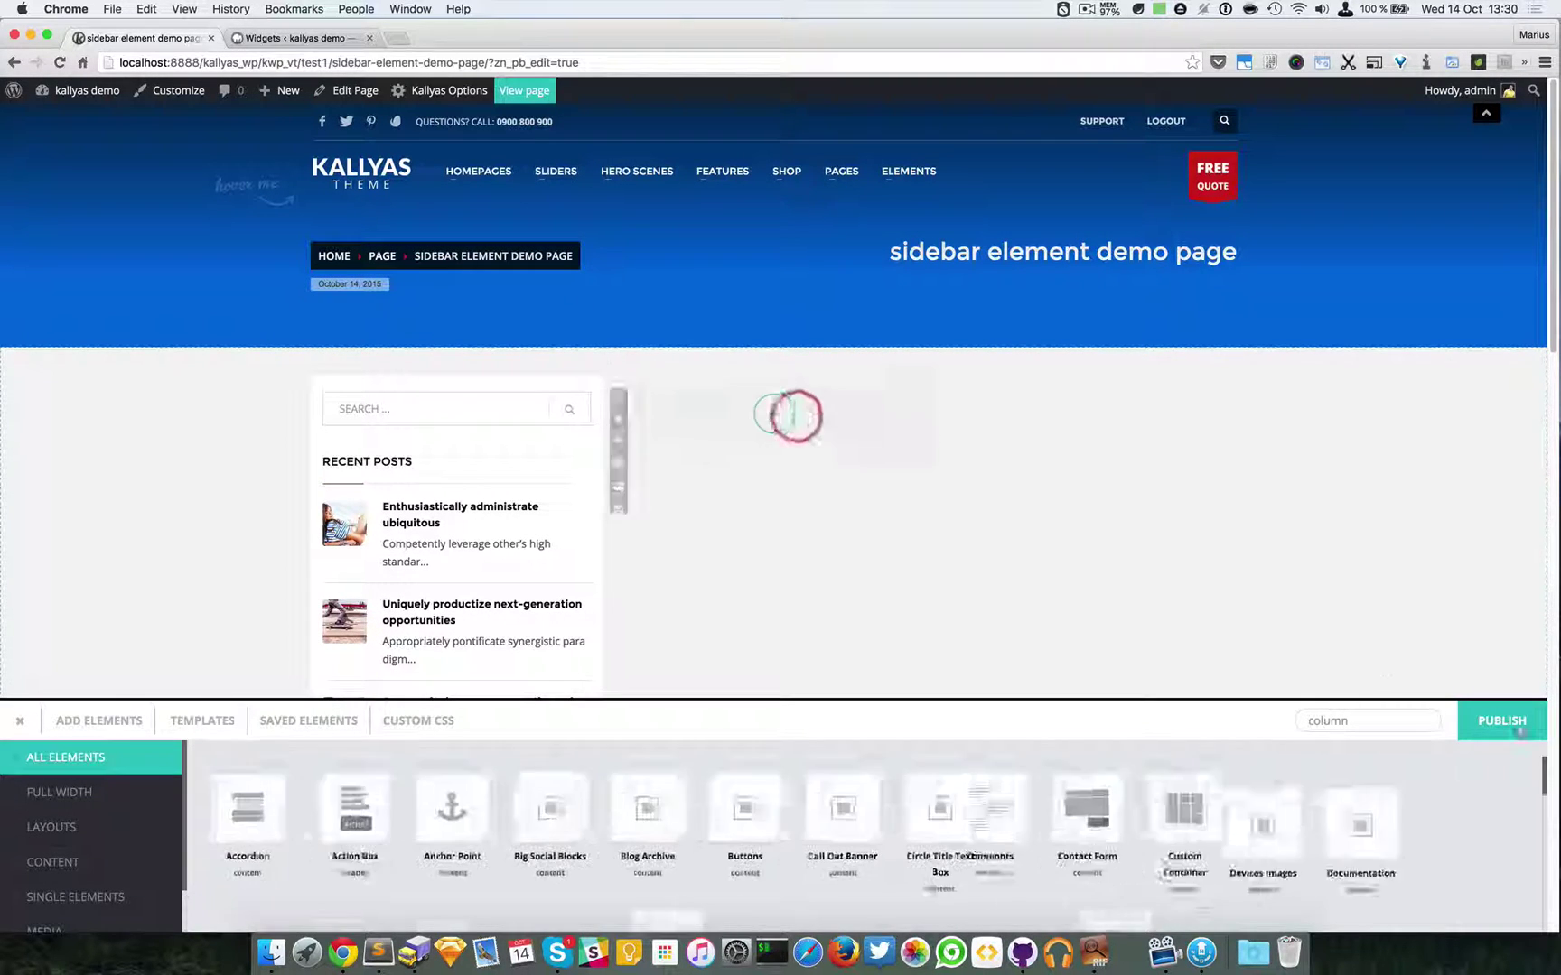
pyautogui.doubleClick(1345, 721)
pyautogui.press('BackSpace')
pyautogui.write('sidebar')
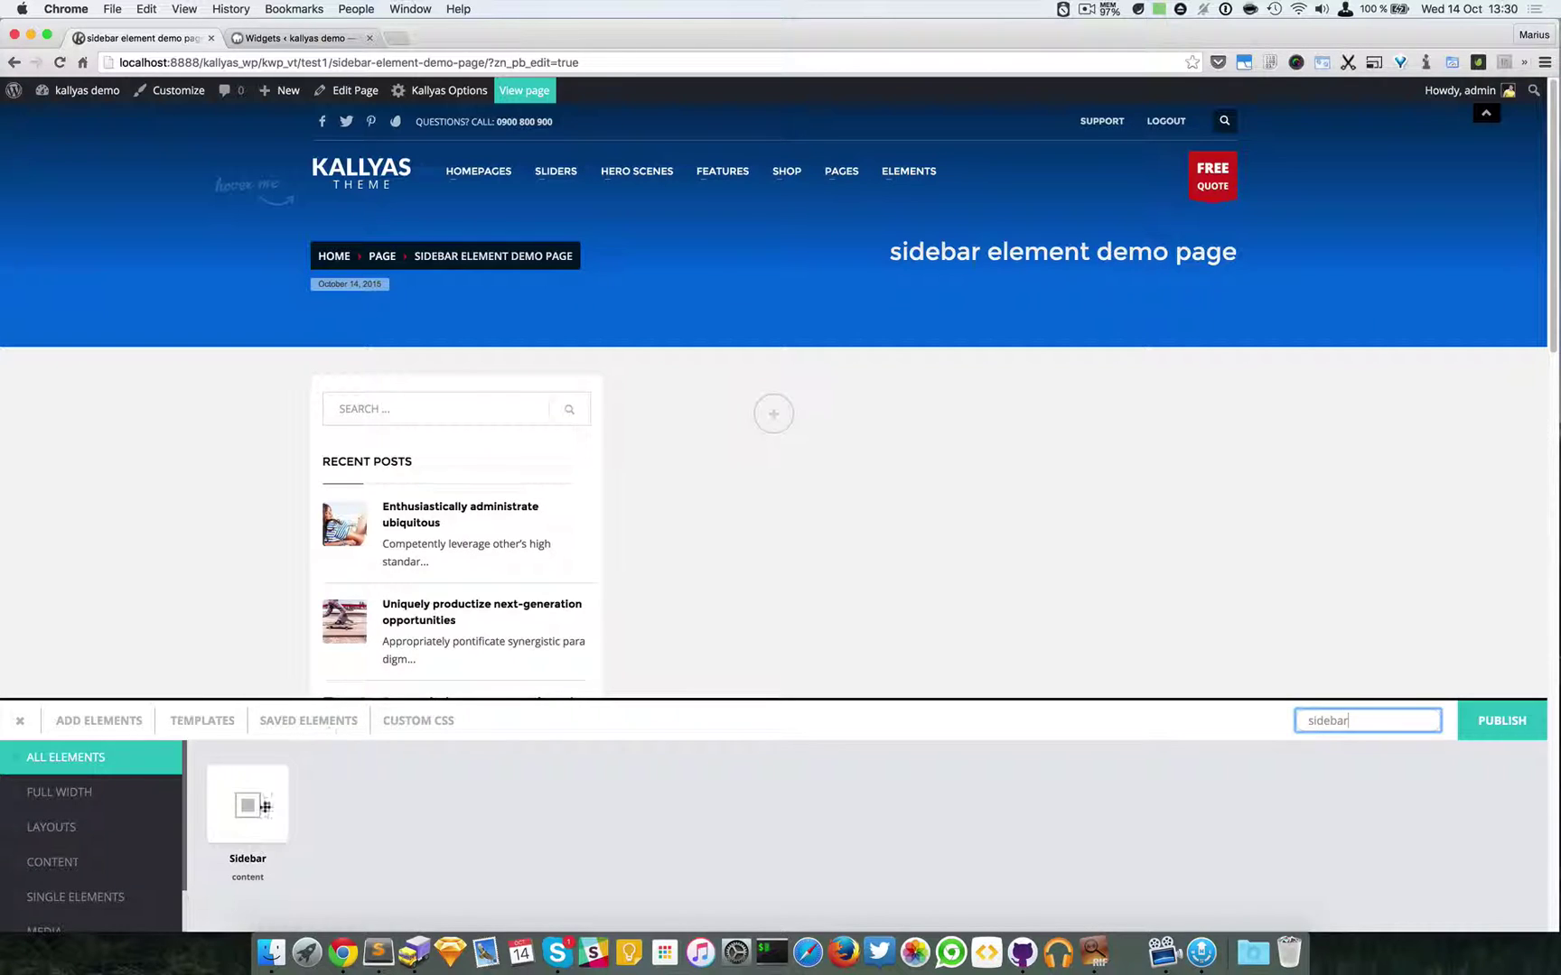
pyautogui.moveTo(264, 806); pyautogui.dragTo(832, 420)
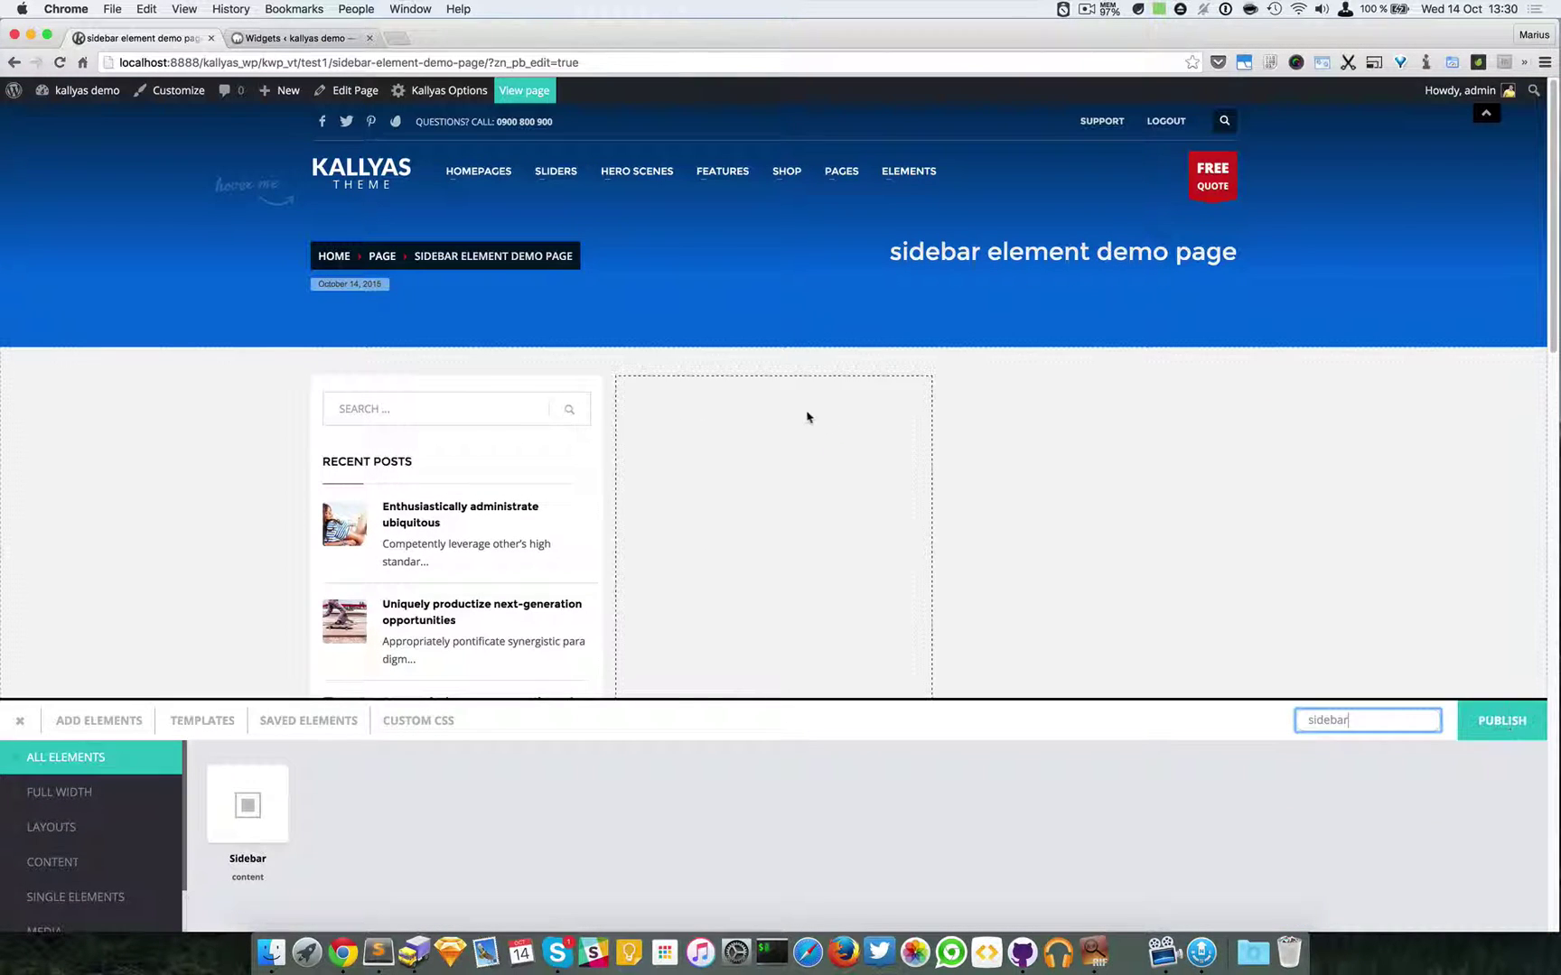
# Set the new Sidebar element to show My custom awesome sidebar
pyautogui.click(823, 390)
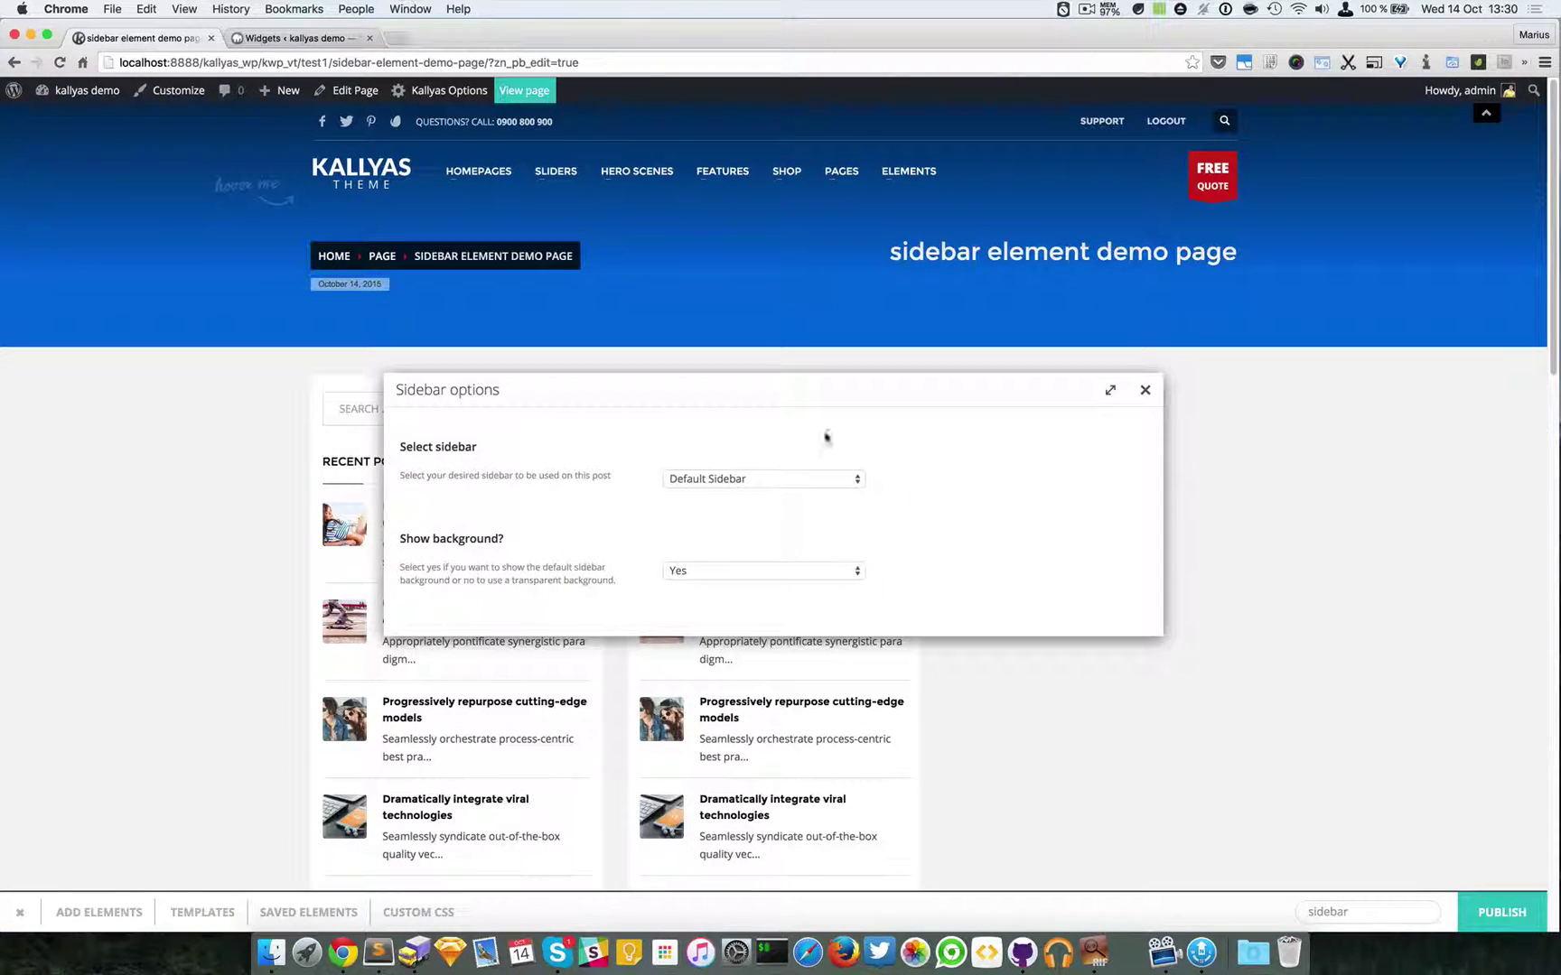
pyautogui.moveTo(826, 436); pyautogui.dragTo(1020, 588)
pyautogui.click(1000, 628)
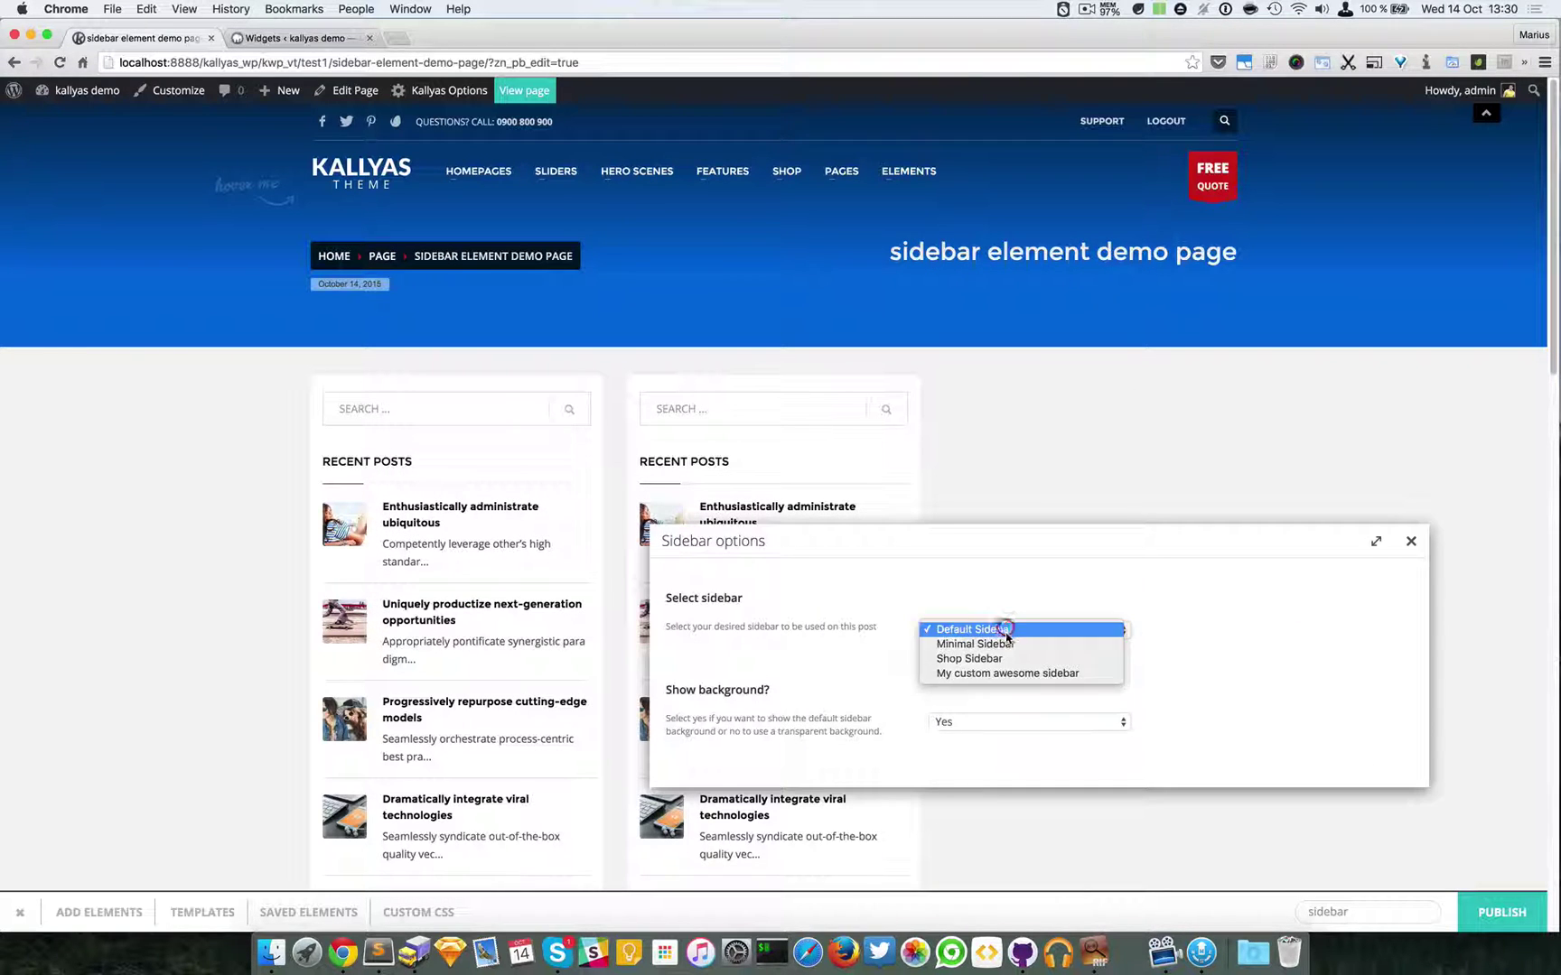
pyautogui.click(996, 628)
pyautogui.click(1000, 632)
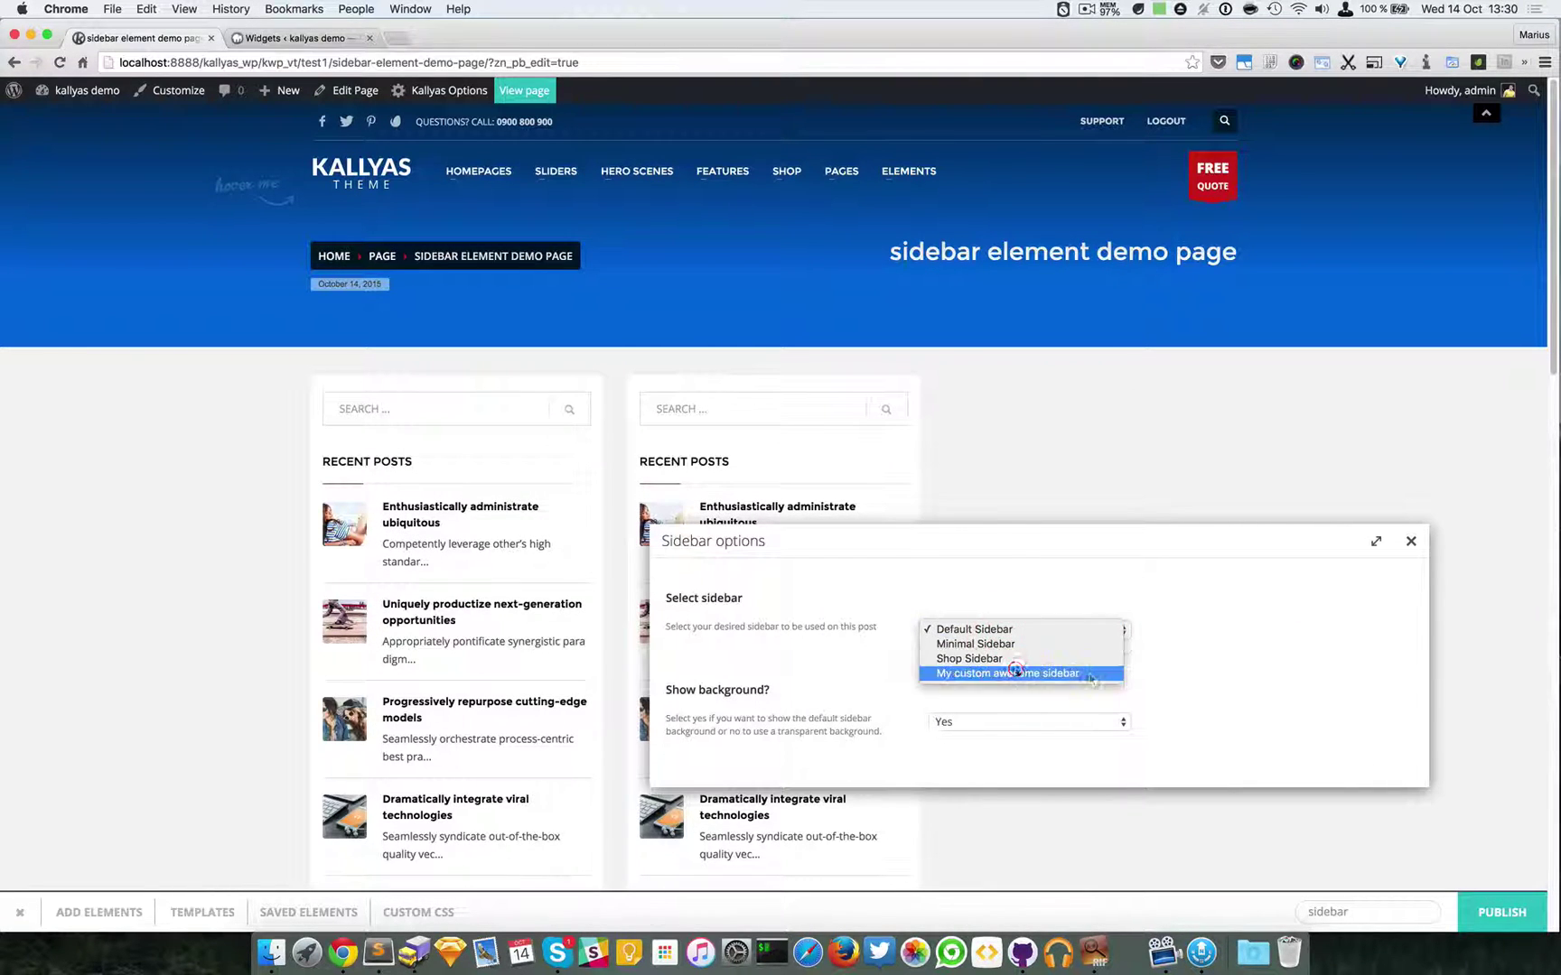
pyautogui.click(1029, 672)
pyautogui.click(1411, 541)
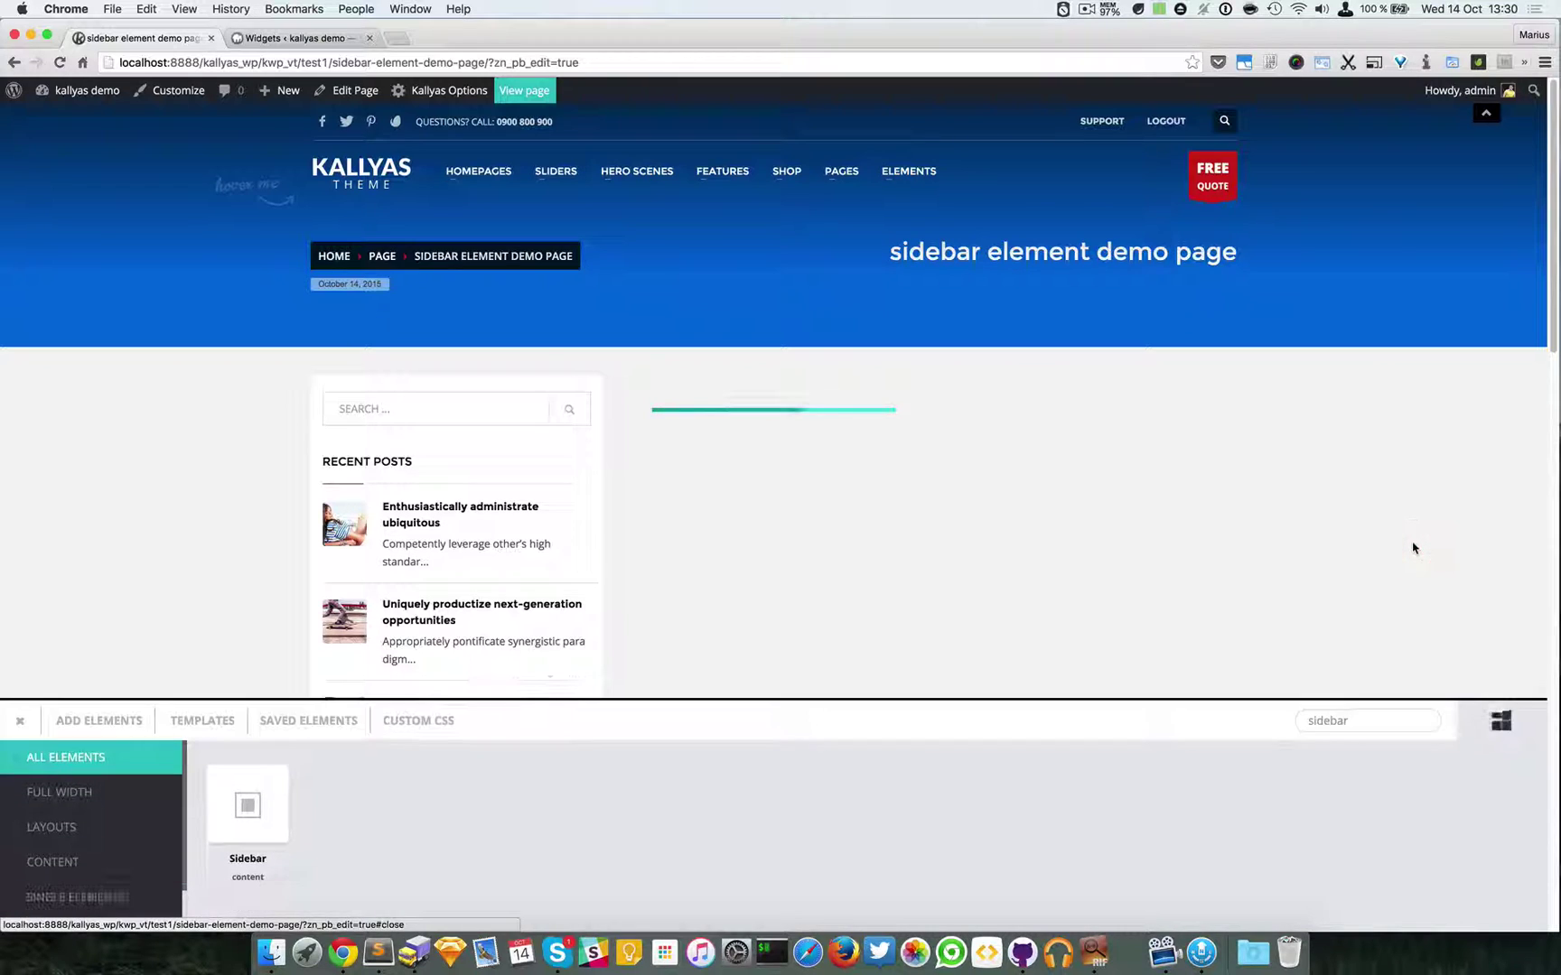
# Close the elements panel and publish the sidebar element demo page
pyautogui.scroll(-5, 987, 394)
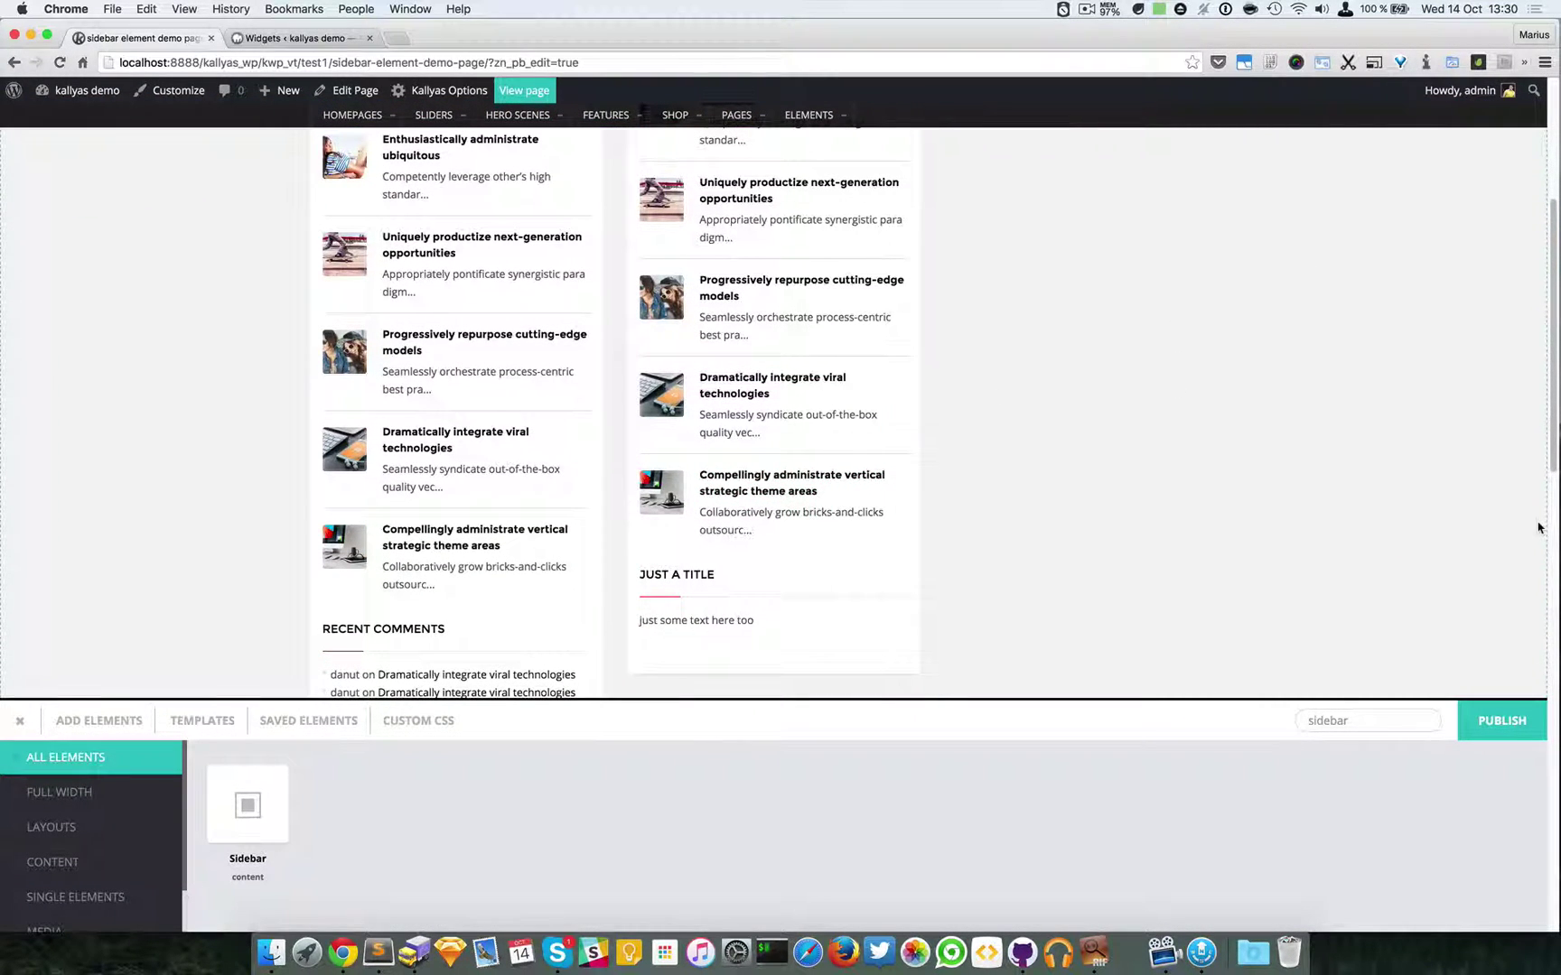
pyautogui.click(20, 720)
pyautogui.scroll(5, 911, 573)
pyautogui.scroll(2, 911, 572)
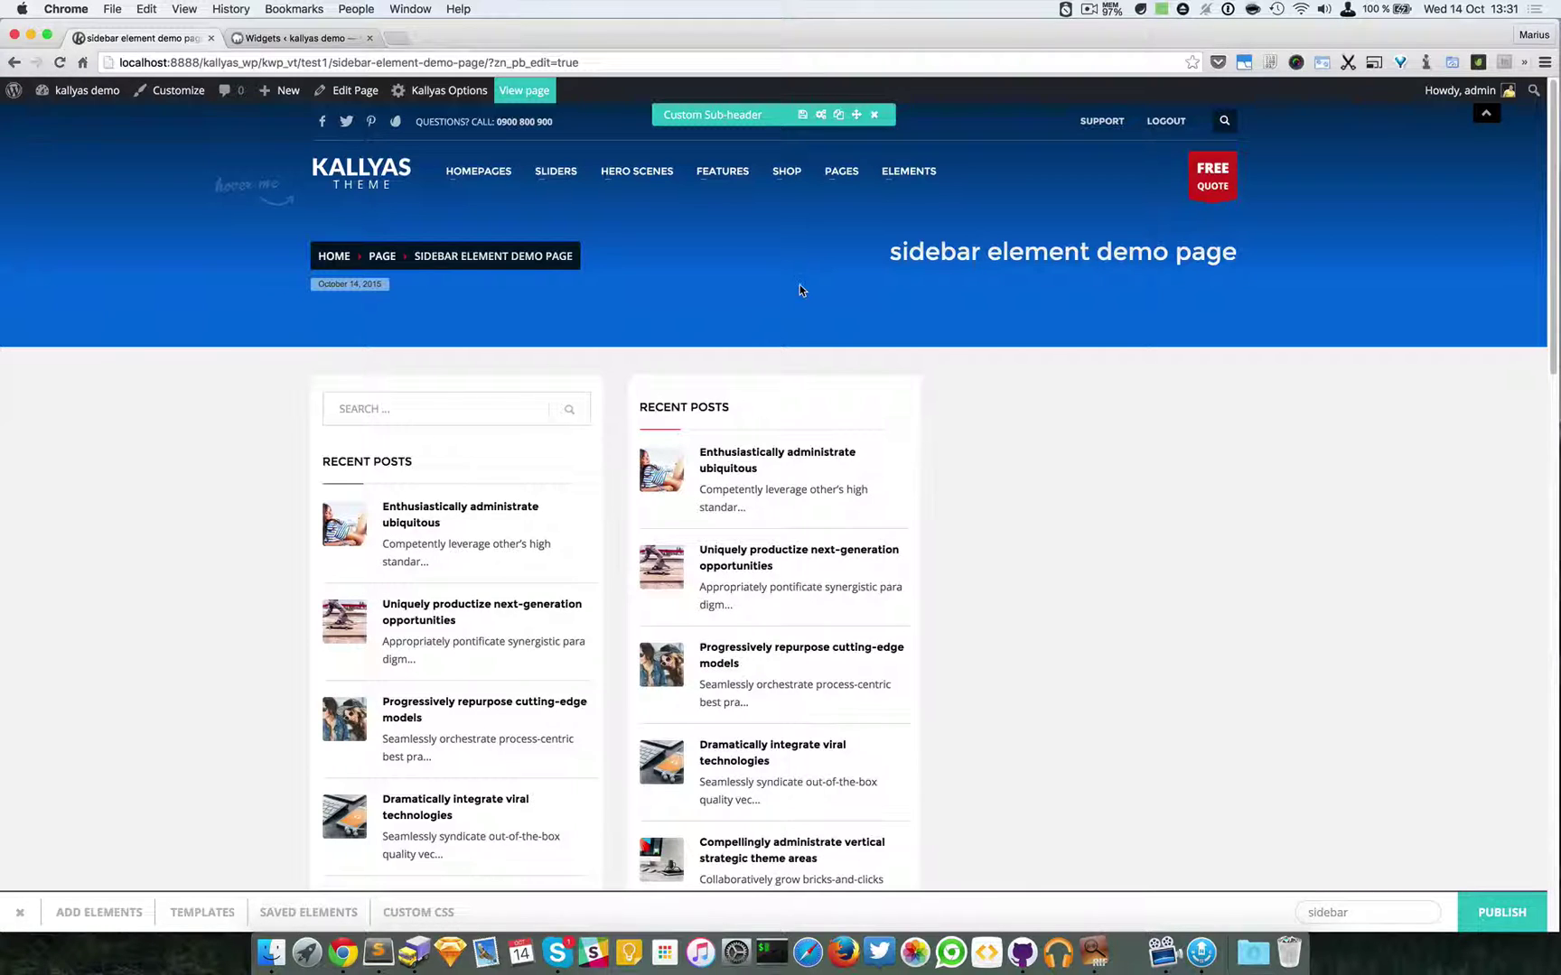
pyautogui.moveTo(383, 181)
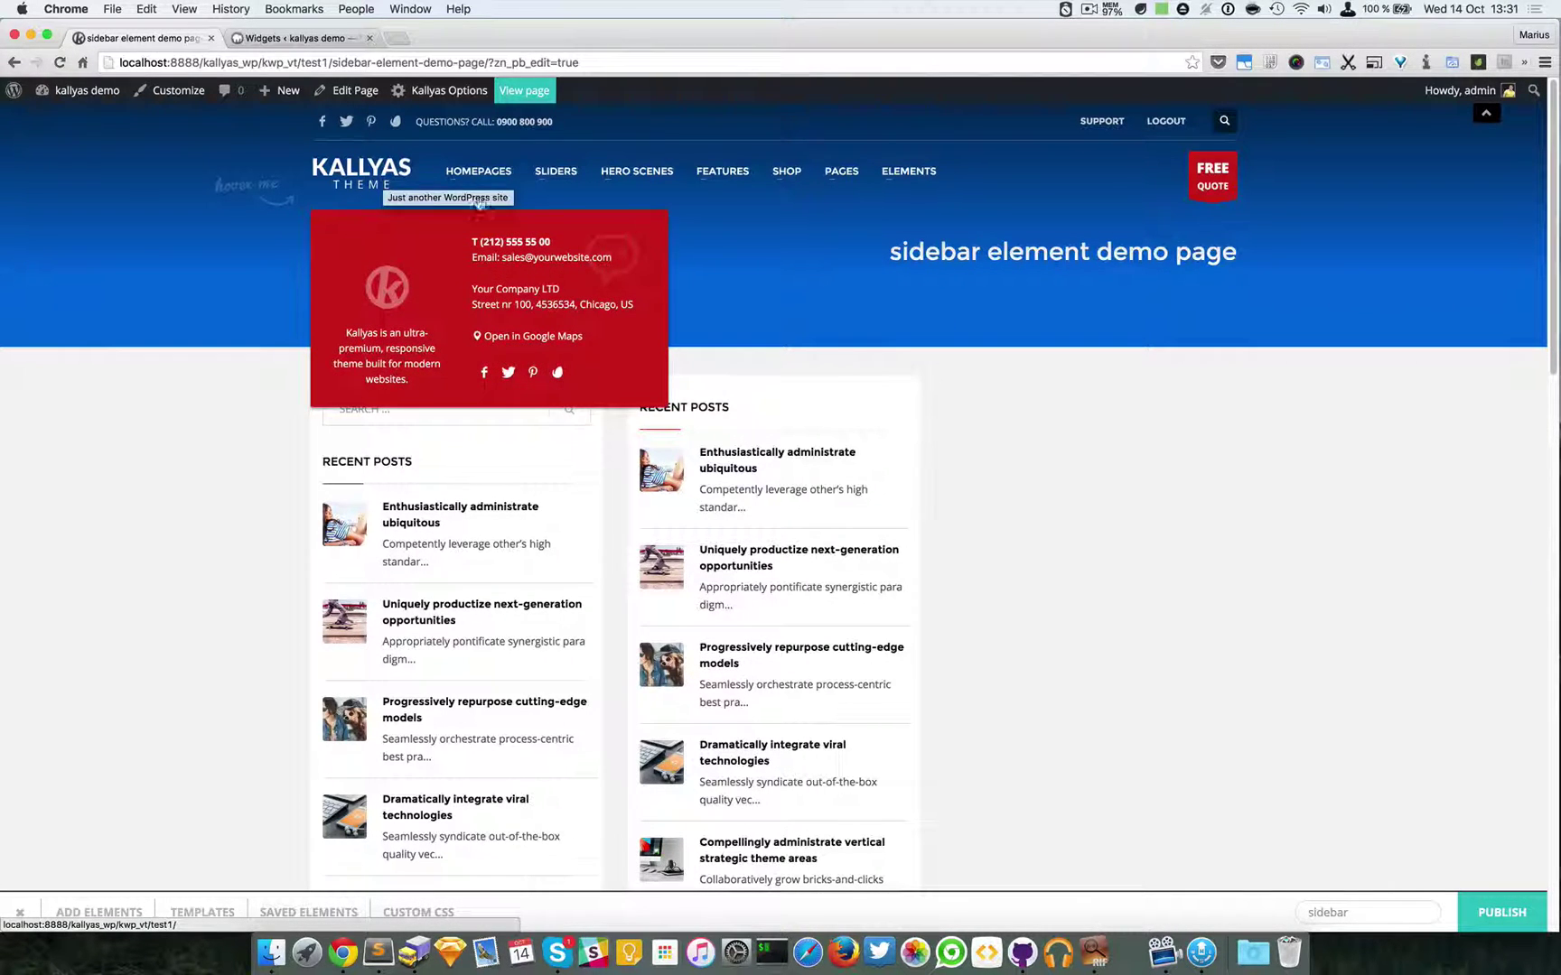
pyautogui.click(1503, 912)
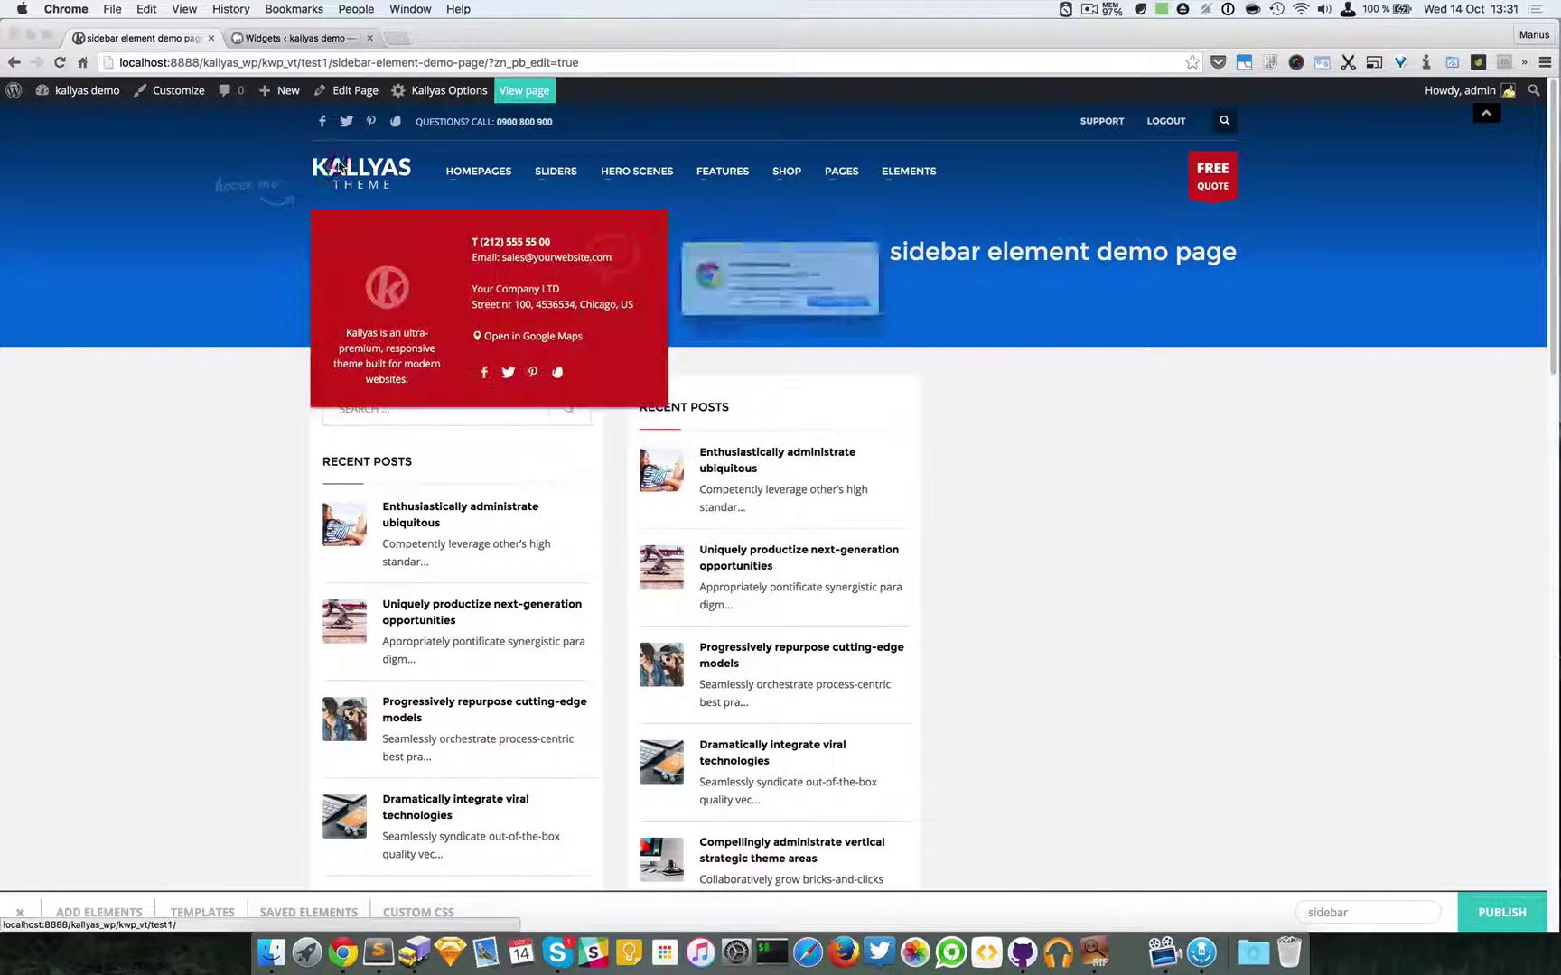
# Go to the home page, open the post 'Enthusiastically administrate ubiquitous' and edit it in the page builder
pyautogui.click(327, 167)
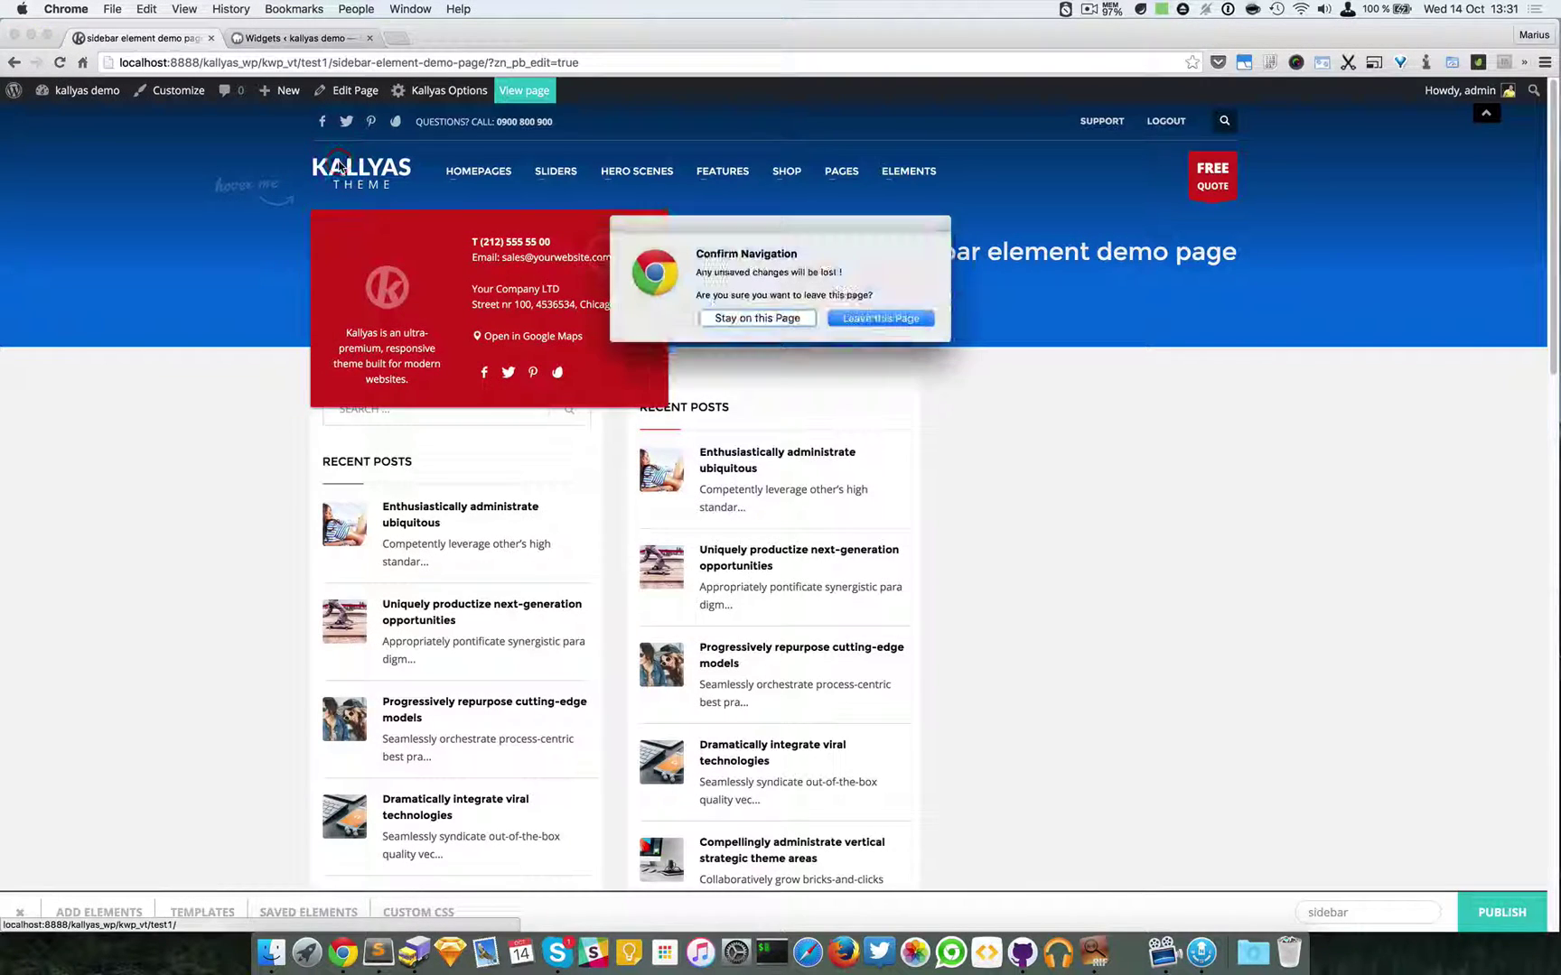
pyautogui.click(908, 319)
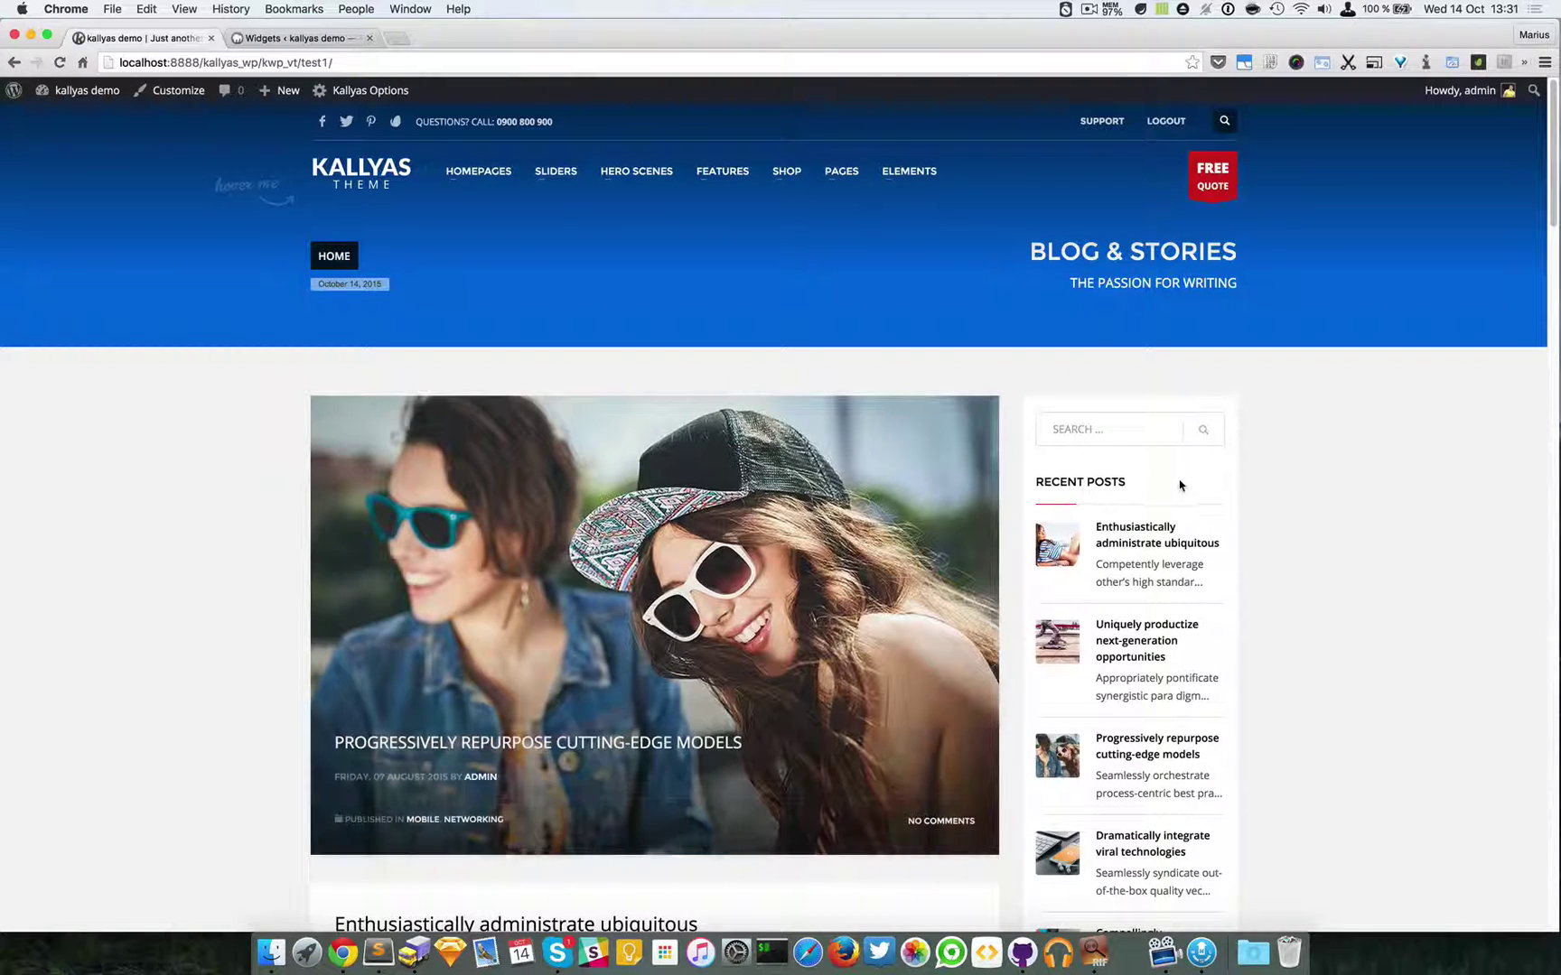
pyautogui.scroll(-1, 602, 342)
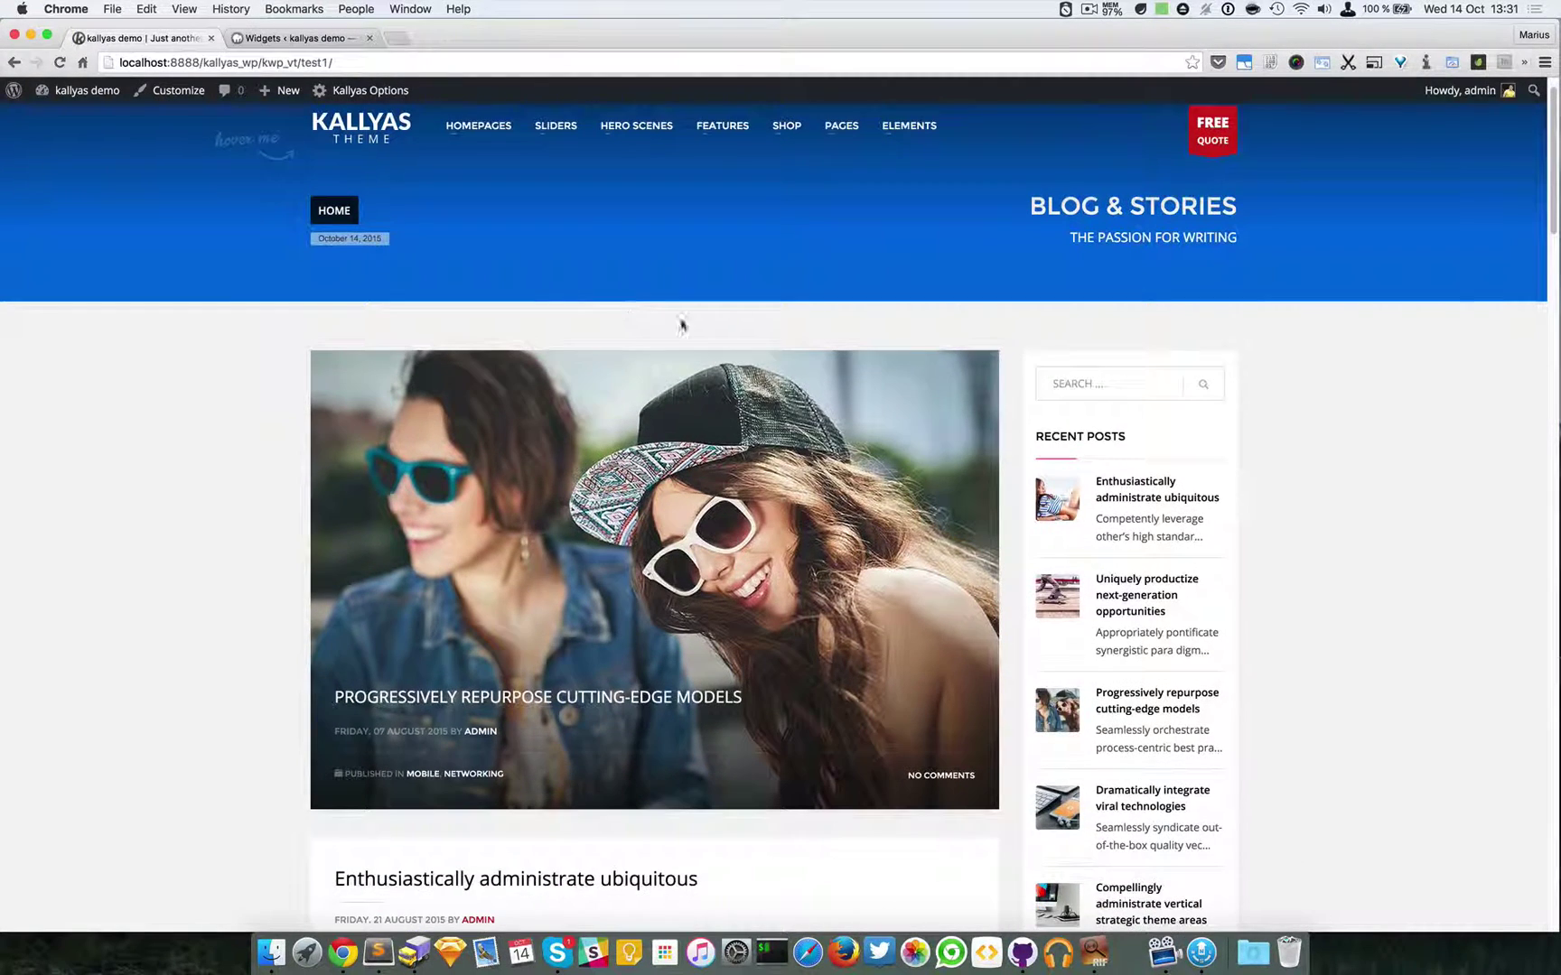
pyautogui.scroll(-10, 542, 406)
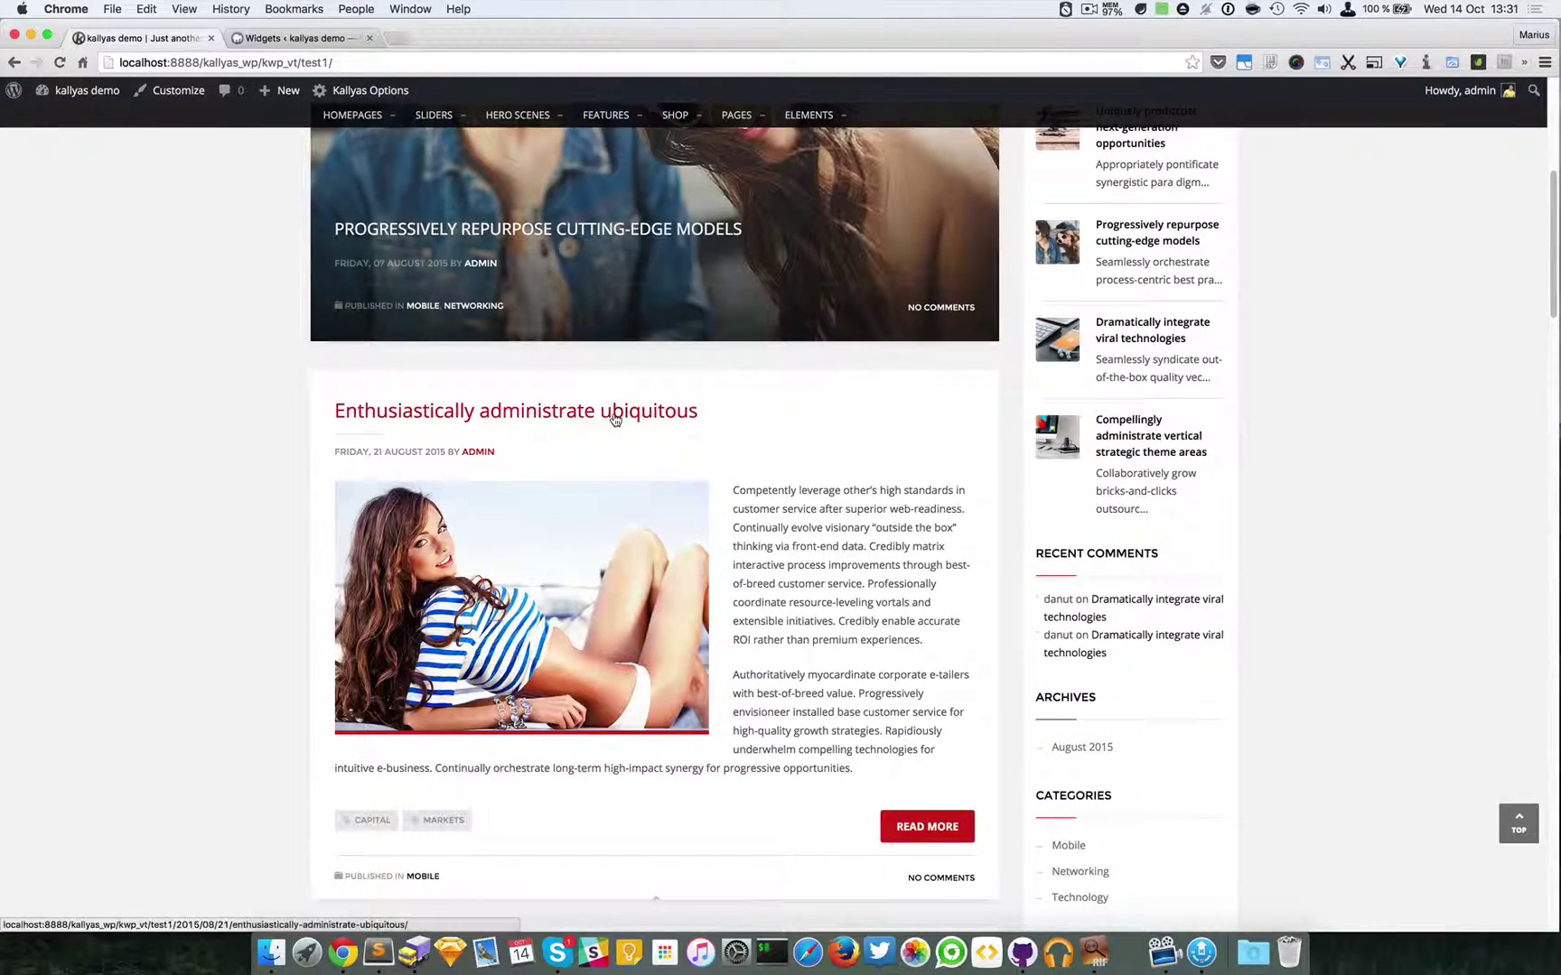
pyautogui.click(615, 417)
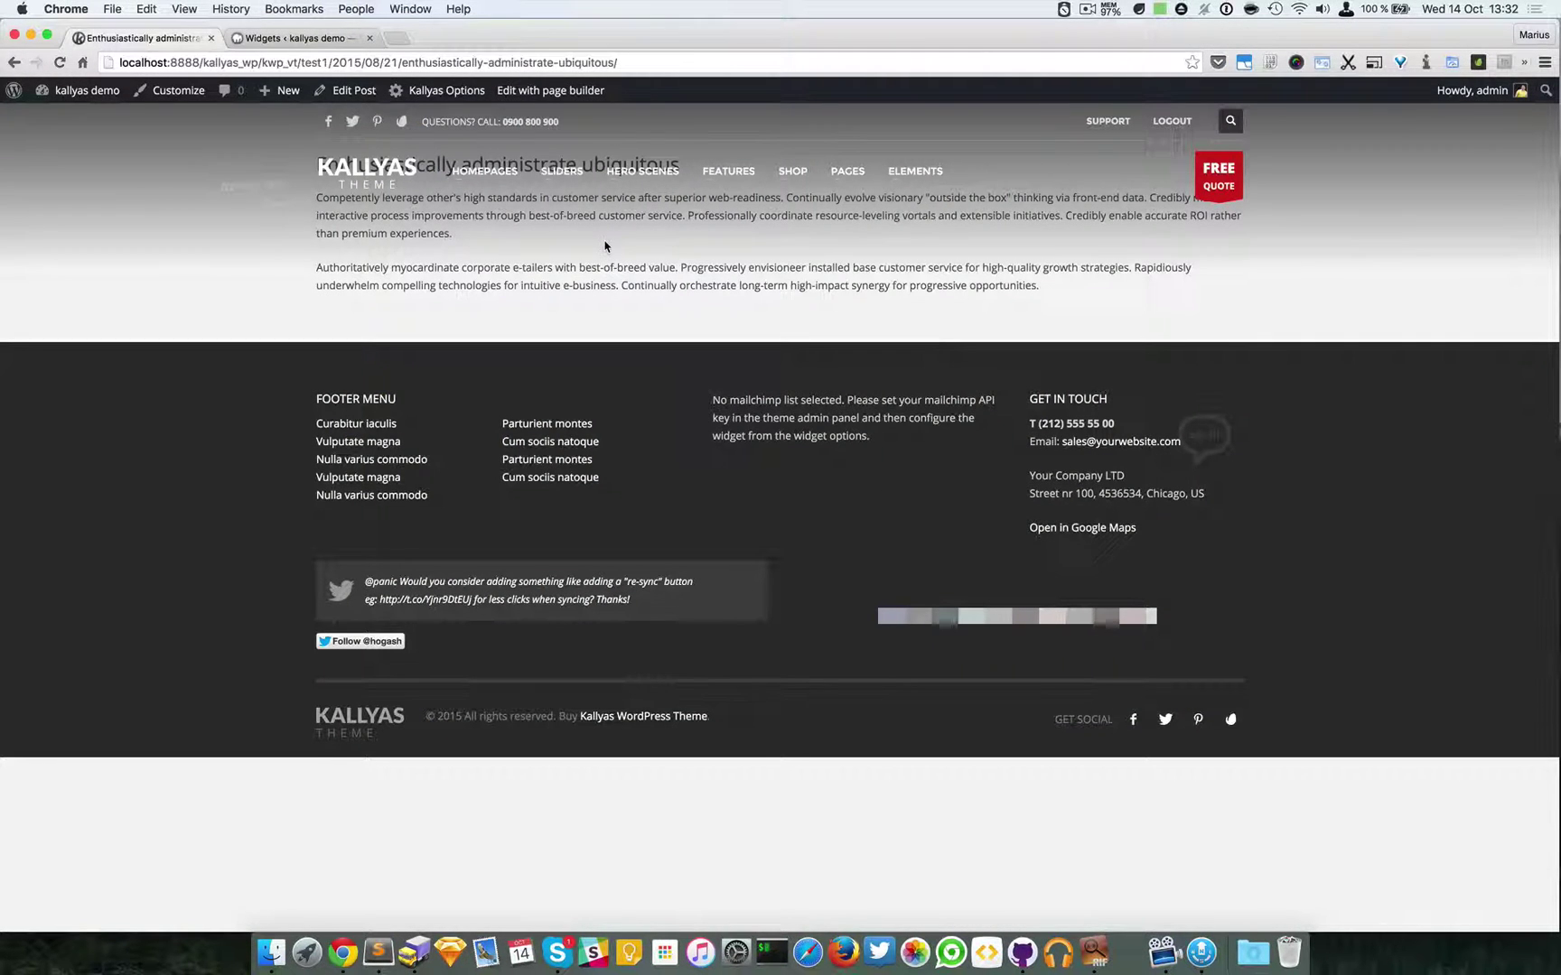
pyautogui.press('super+bracketleft')
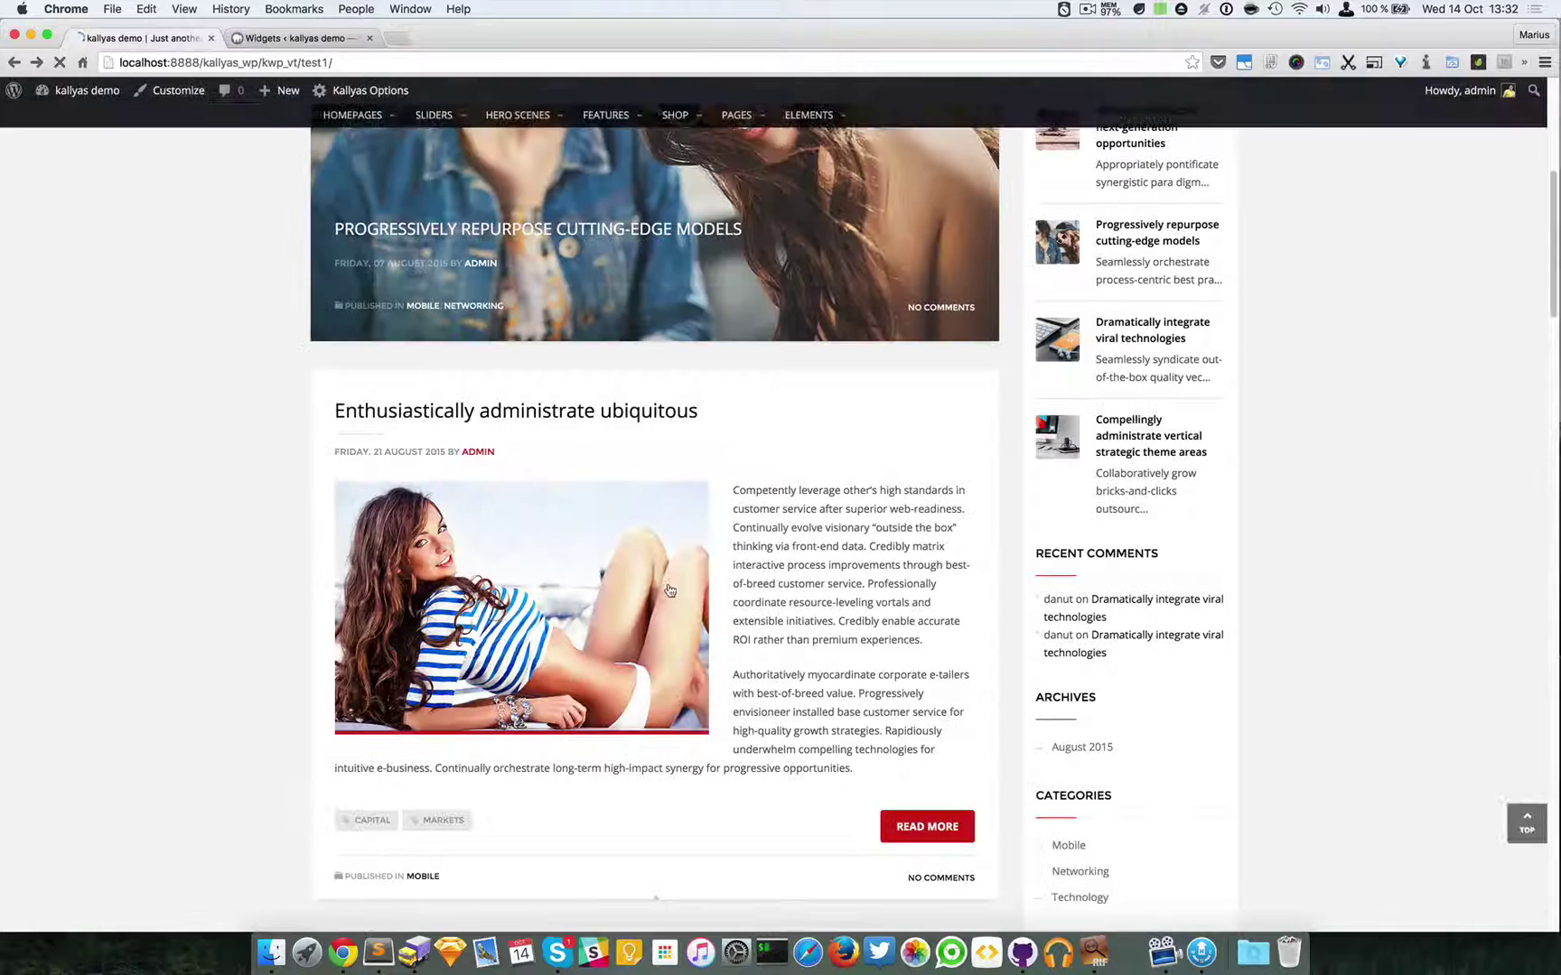
pyautogui.click(618, 417)
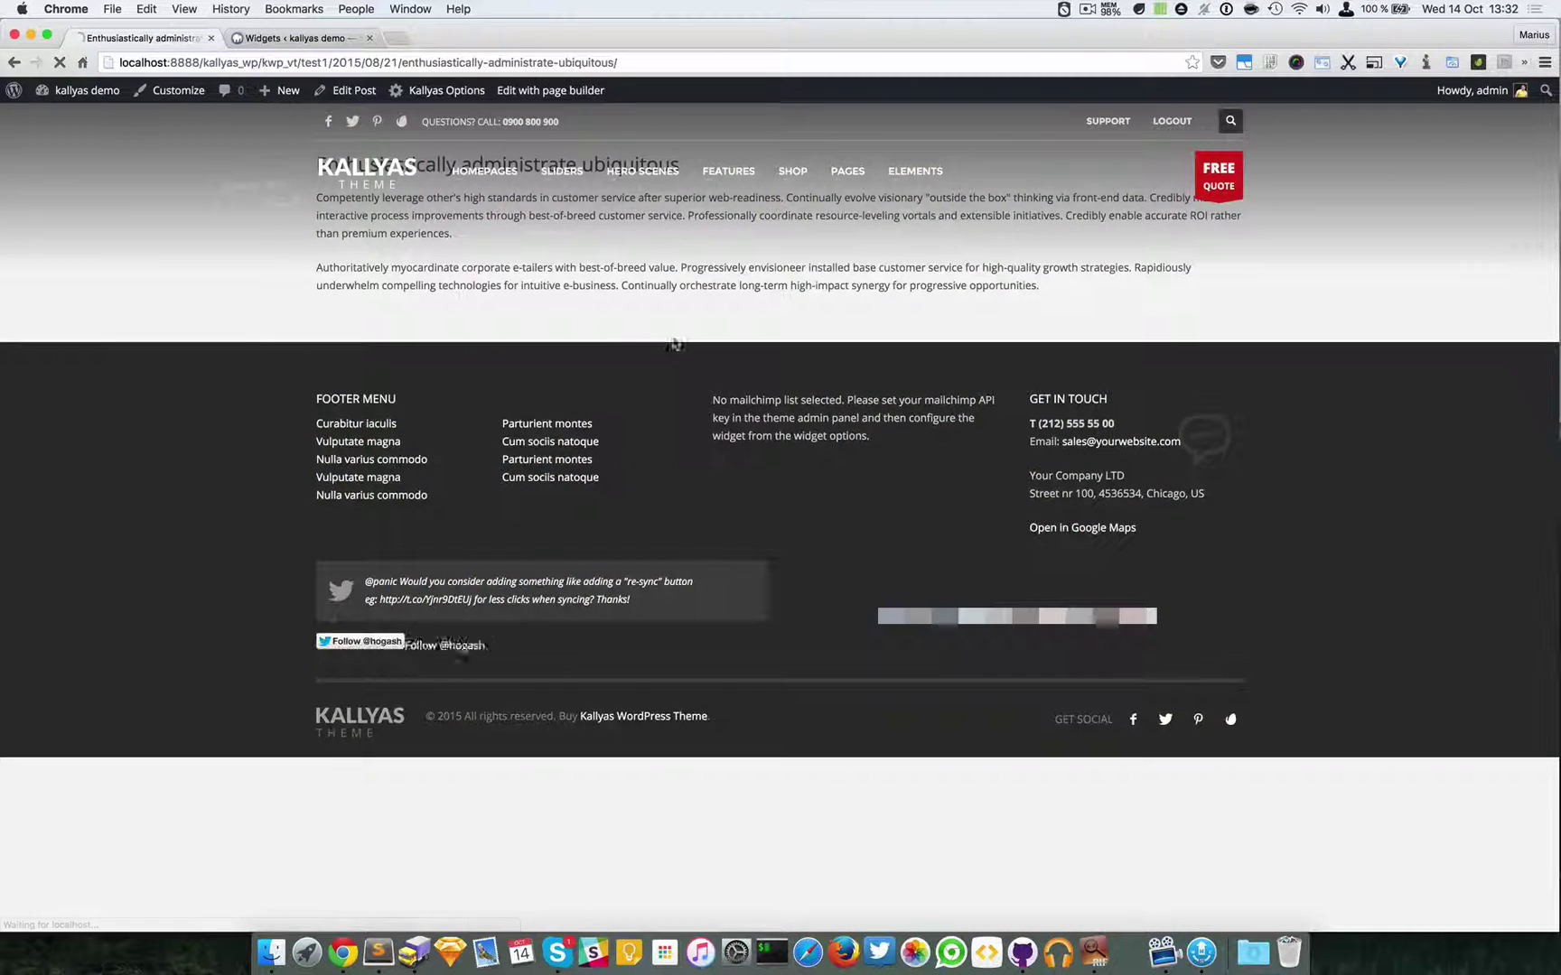
pyautogui.click(542, 90)
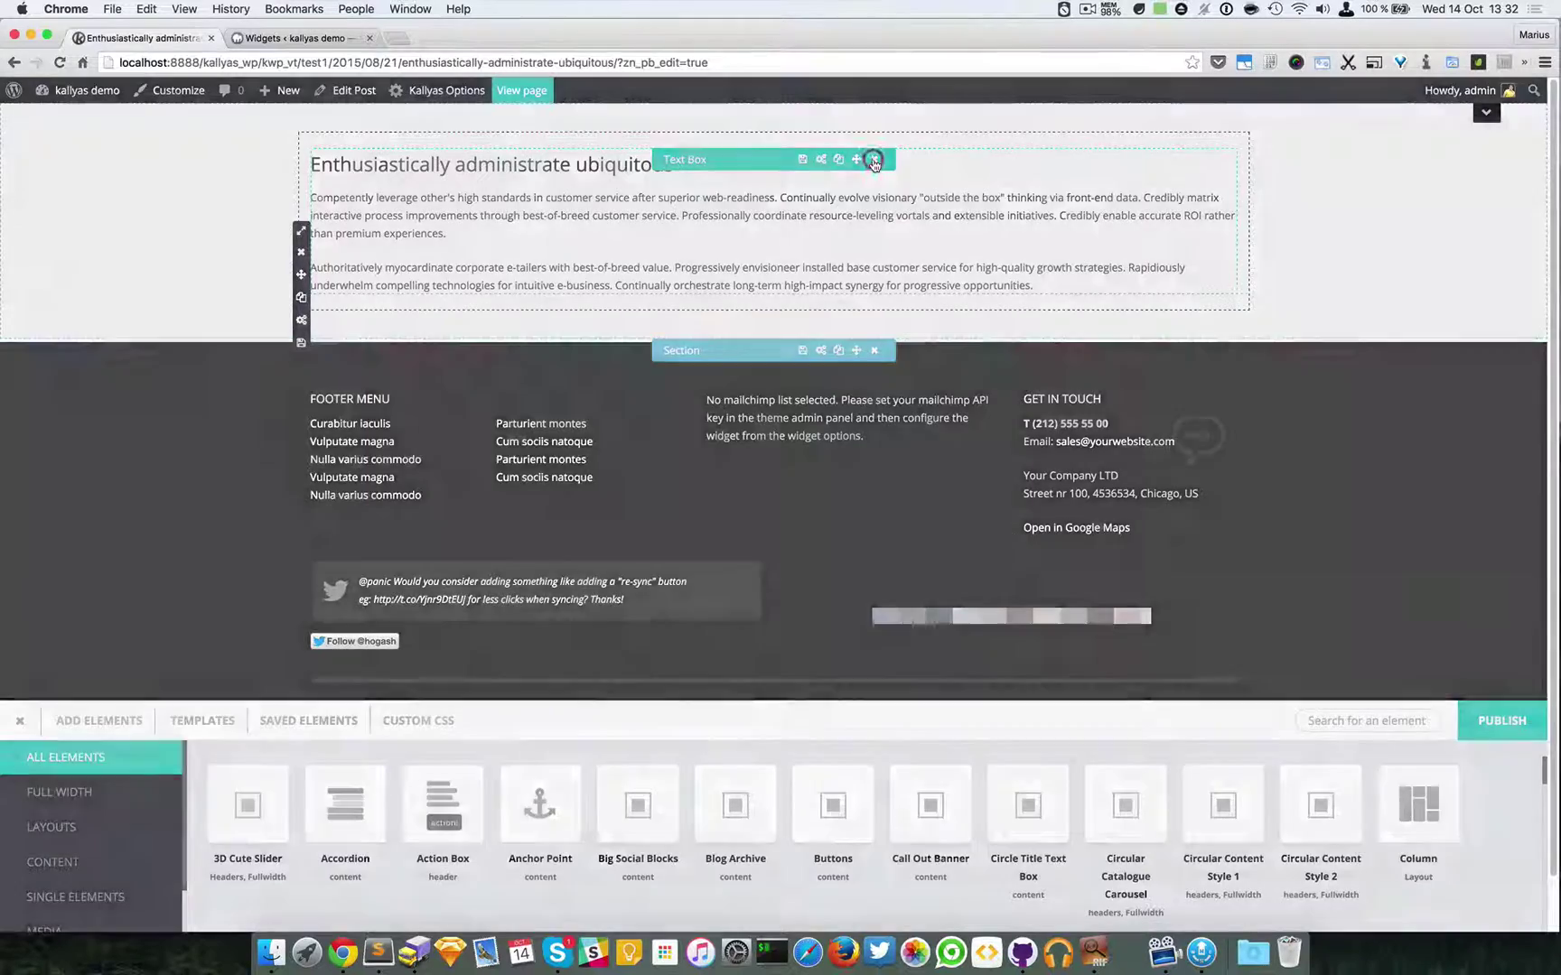
# Replace the post's Text Box with a Post content element in the empty section
pyautogui.click(874, 164)
pyautogui.click(671, 539)
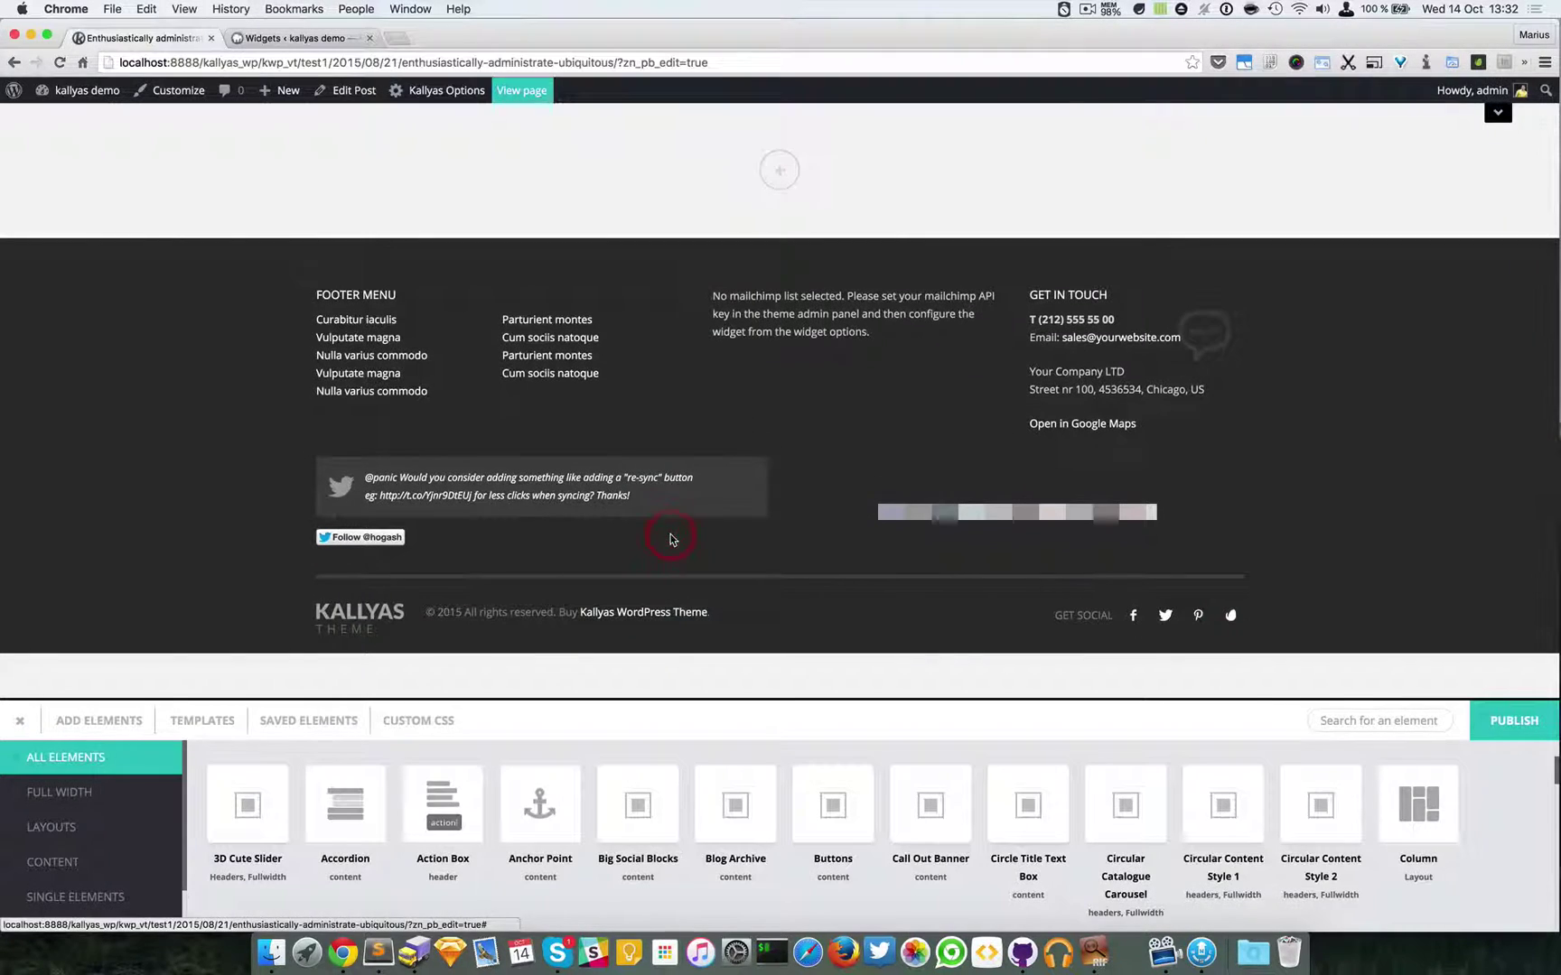
pyautogui.click(833, 163)
pyautogui.click(1425, 727)
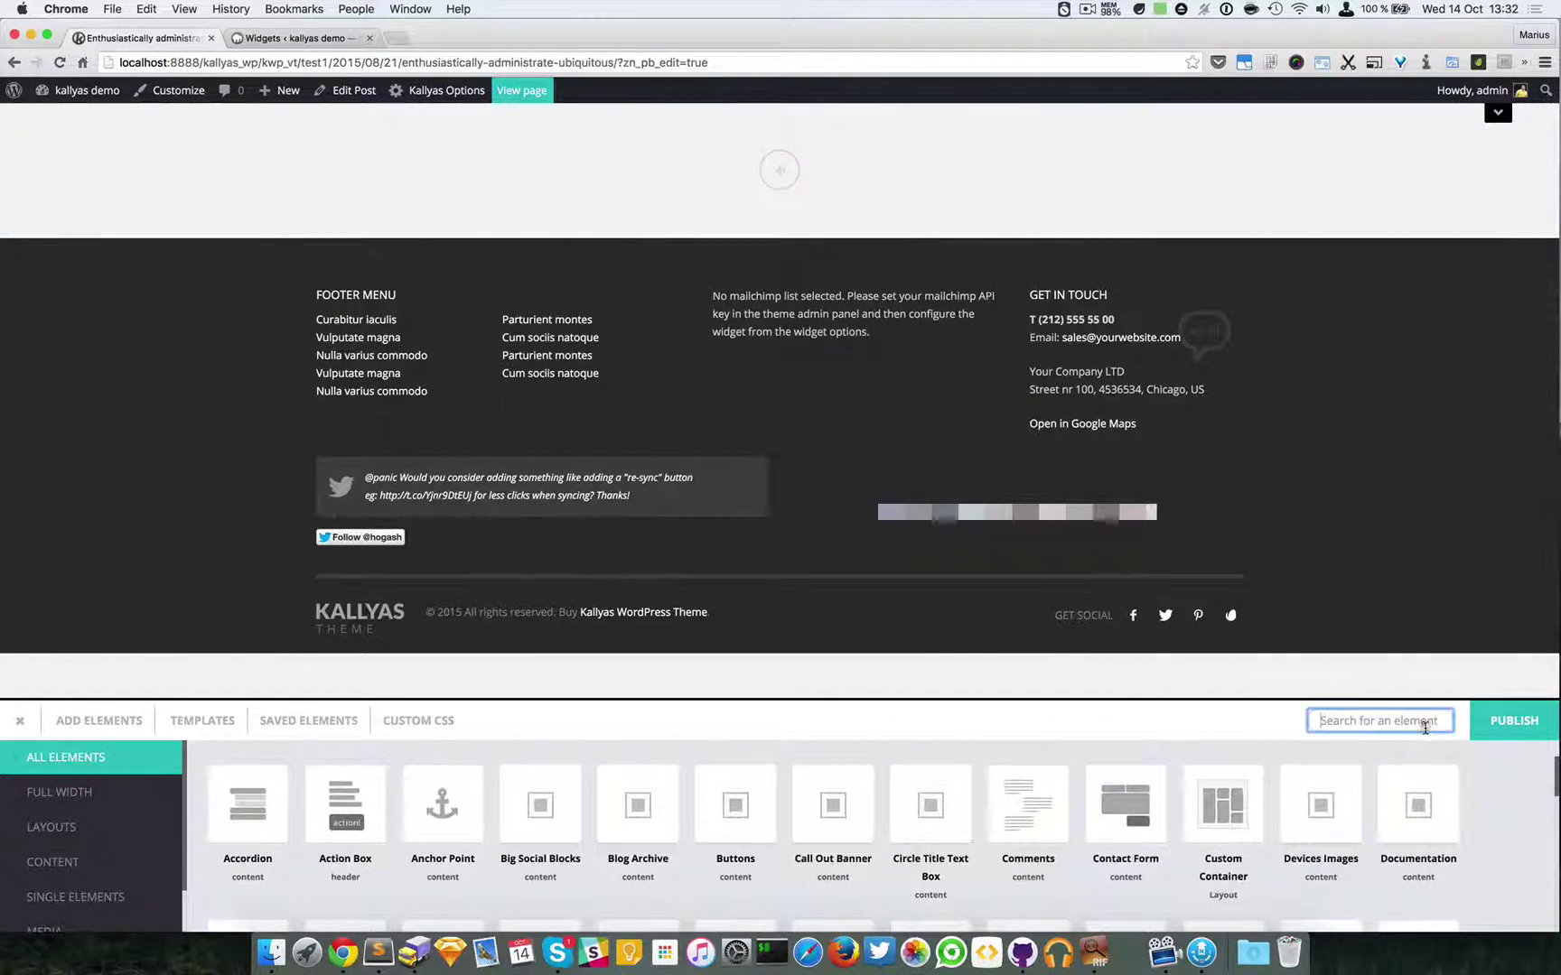
pyautogui.write('post')
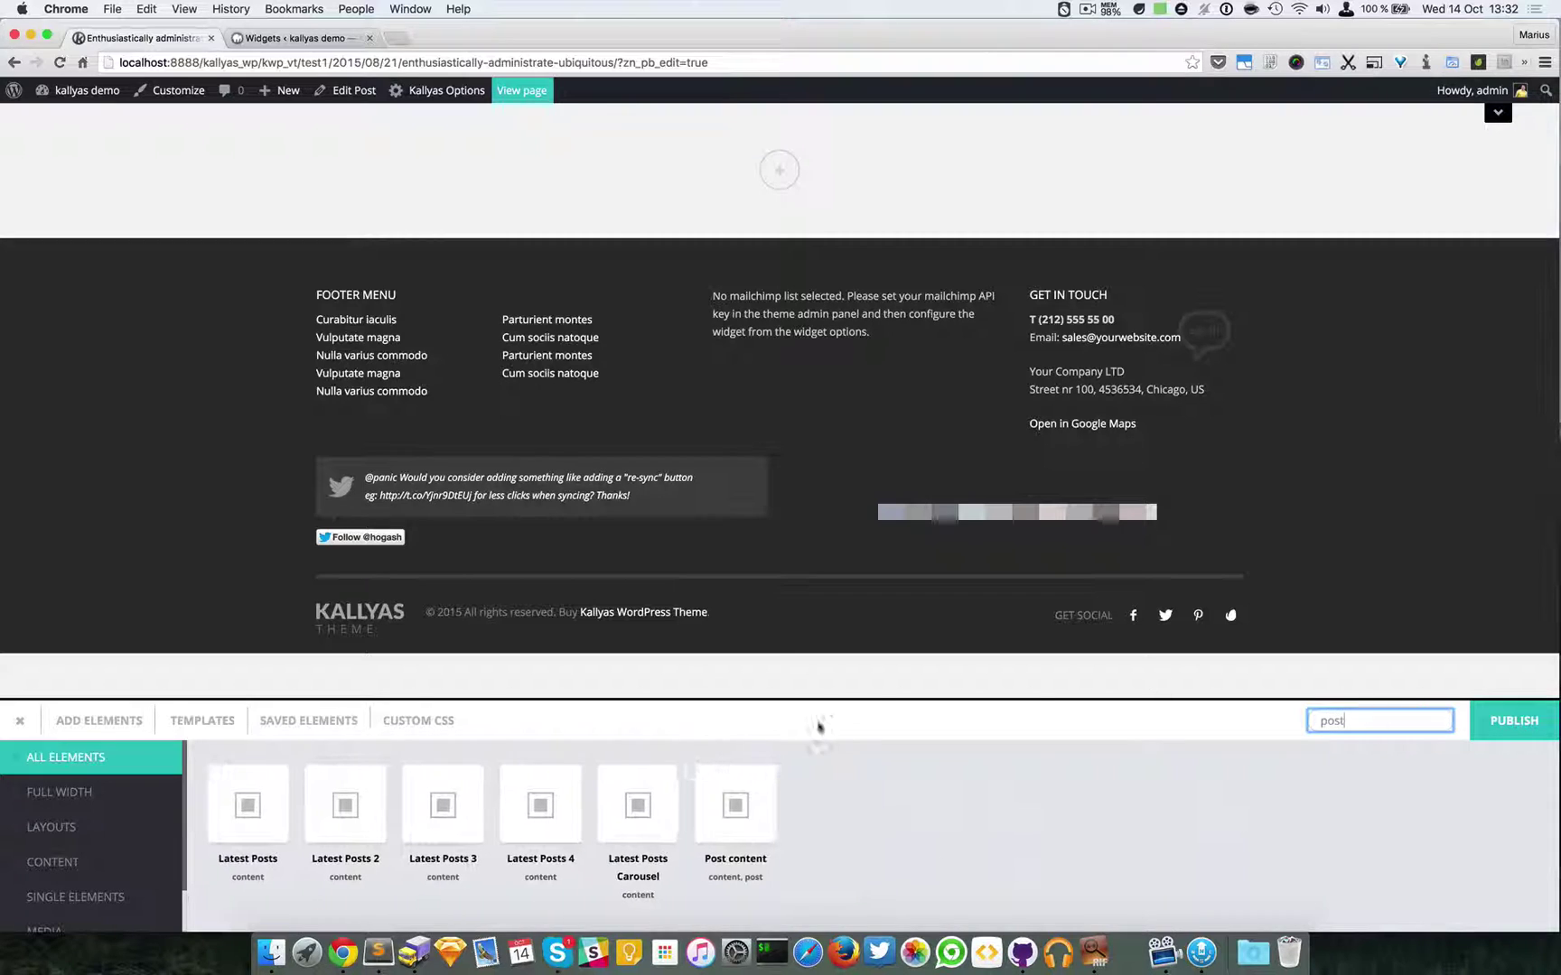
pyautogui.moveTo(732, 807); pyautogui.dragTo(774, 150)
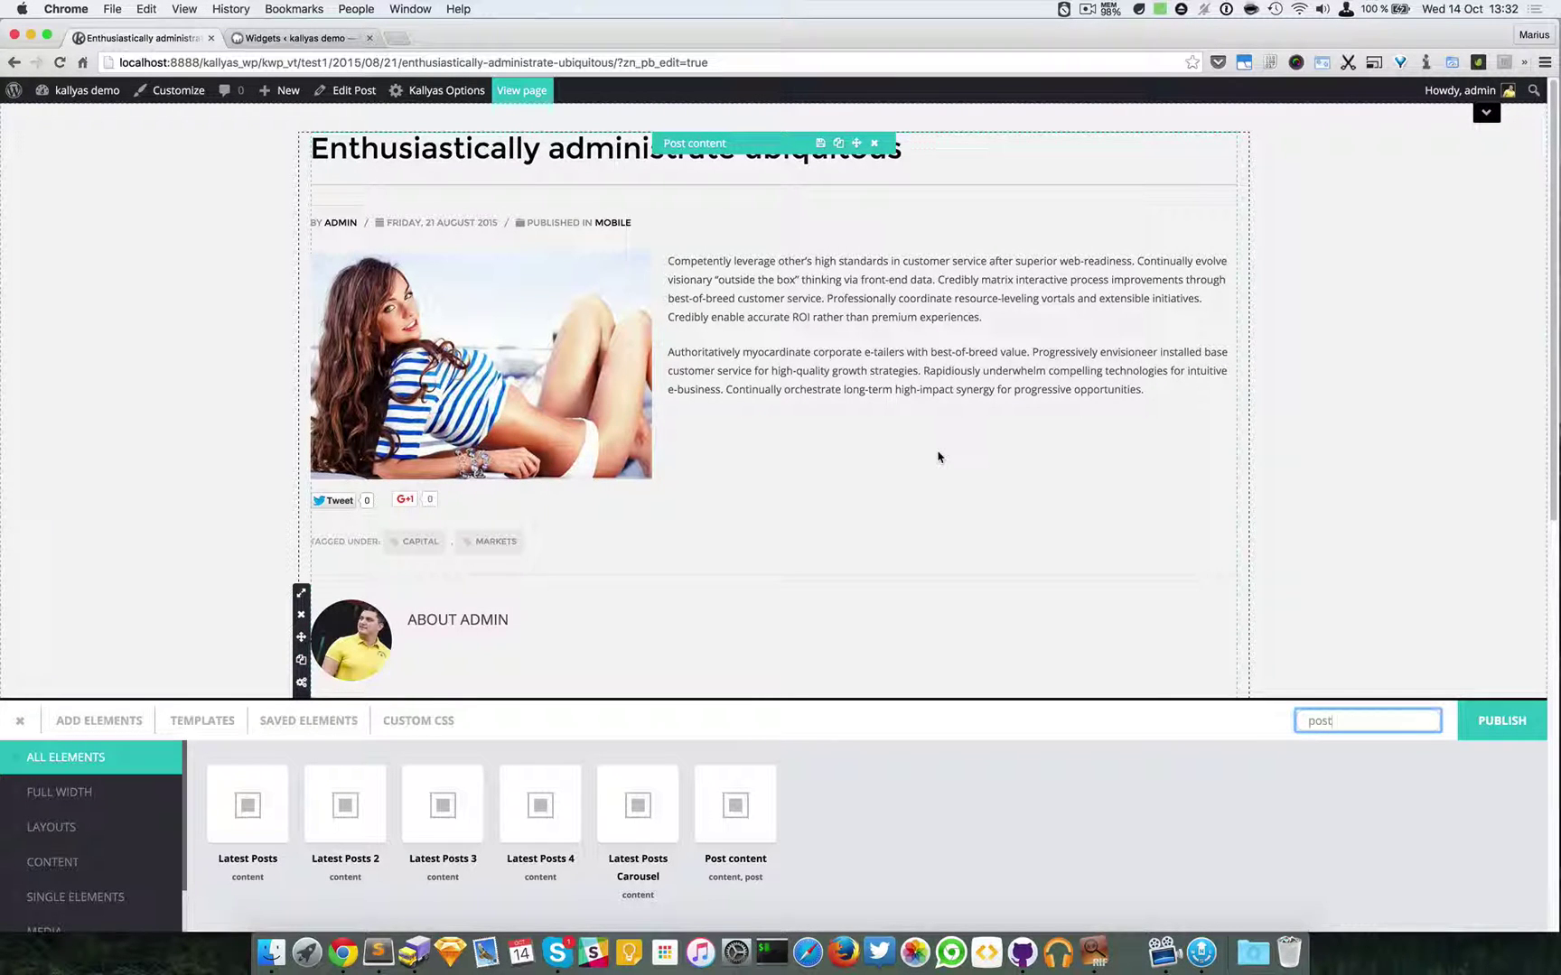
# Set the Post content column width to 6/12
pyautogui.moveTo(301, 594)
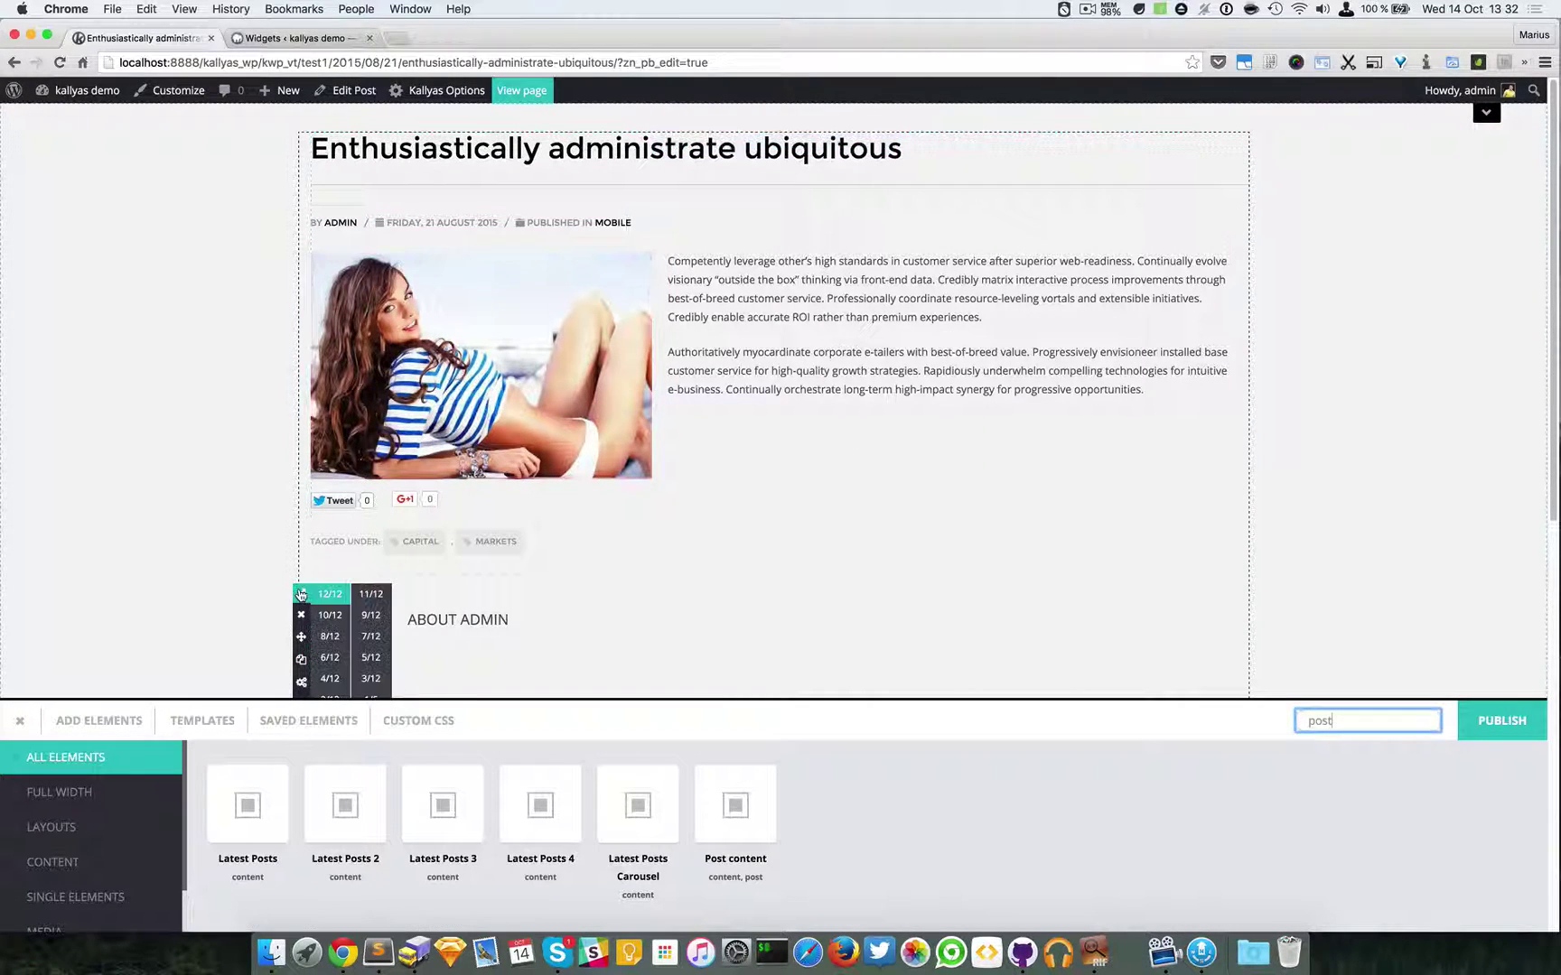
pyautogui.click(334, 655)
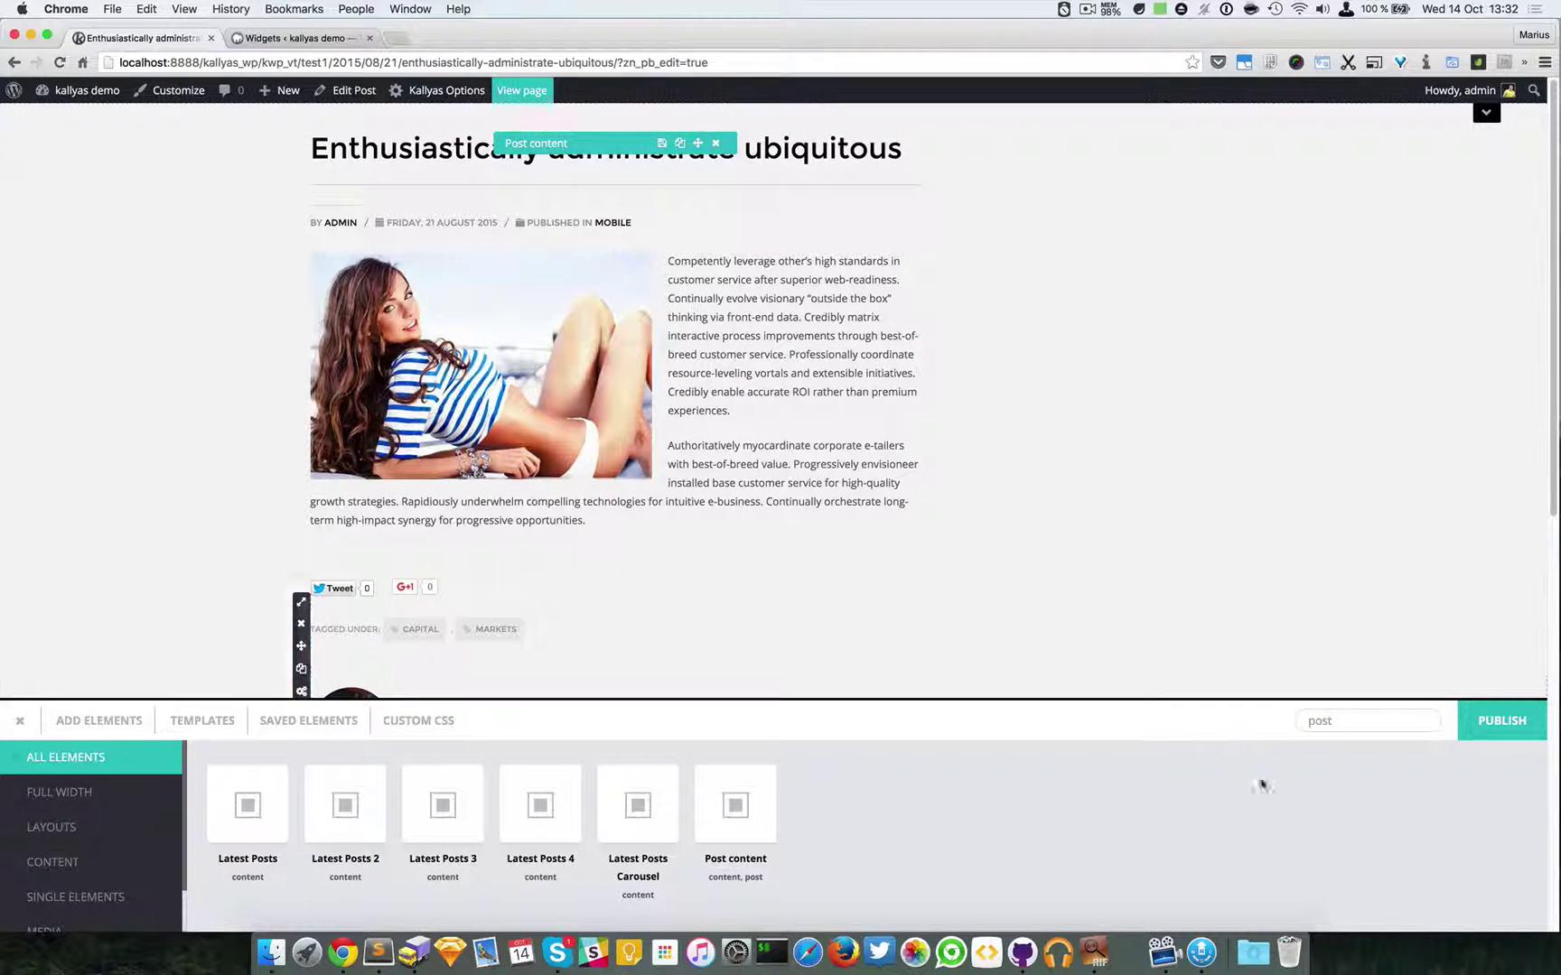
pyautogui.doubleClick(1366, 720)
# Add a 4/12 column beside the post and drop a Sidebar element into it
pyautogui.press('BackSpace')
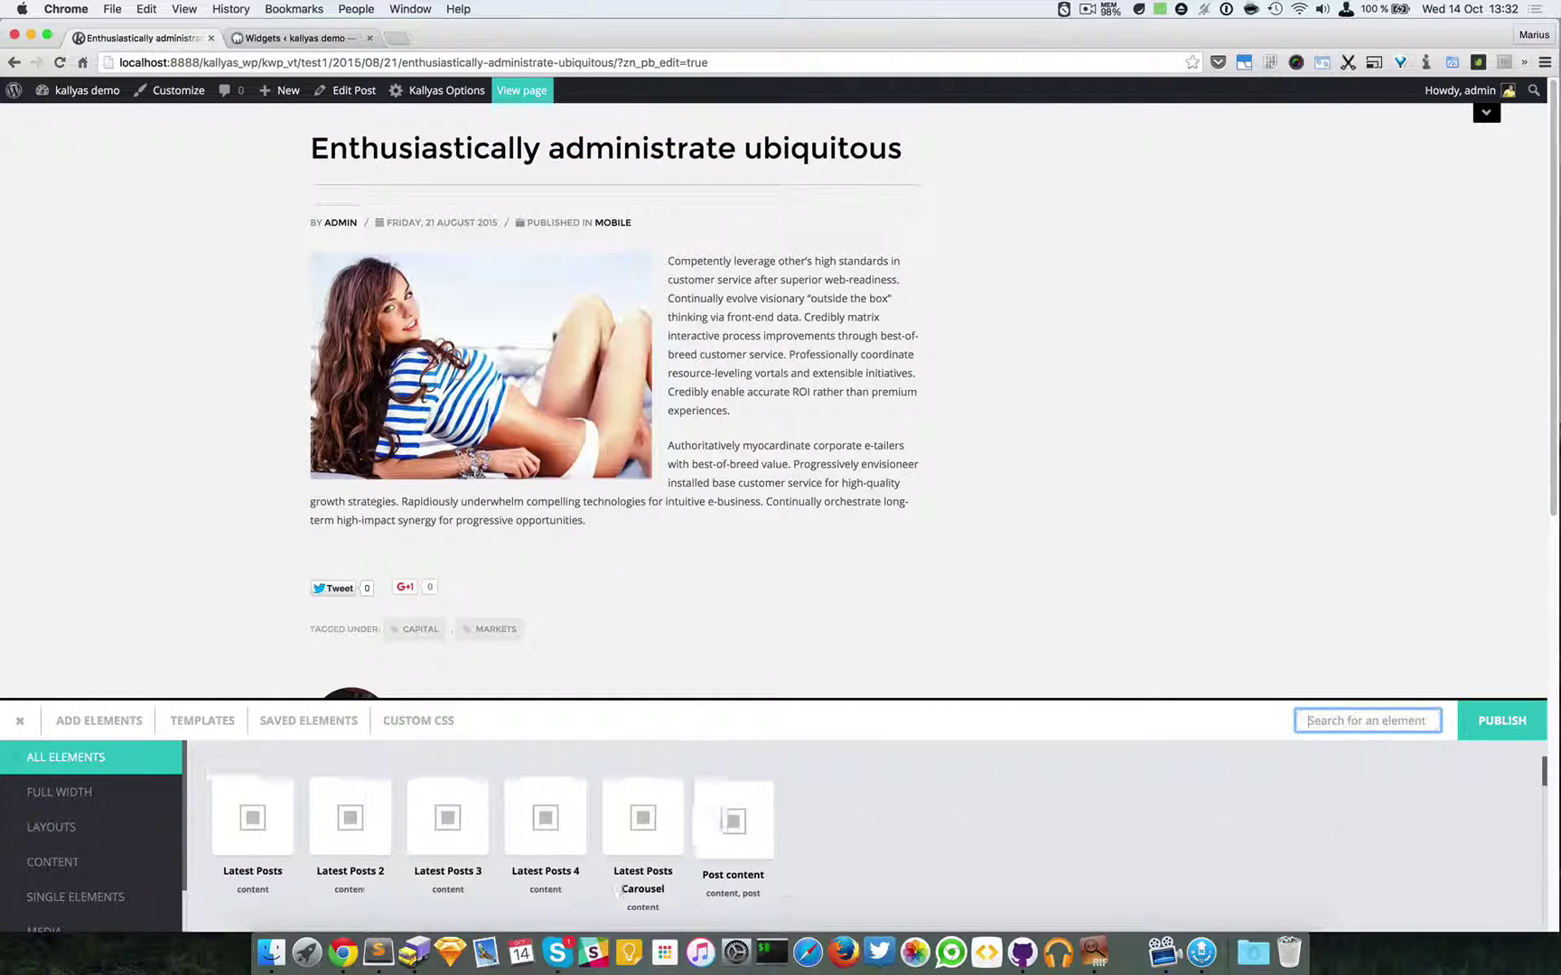
pyautogui.write('column')
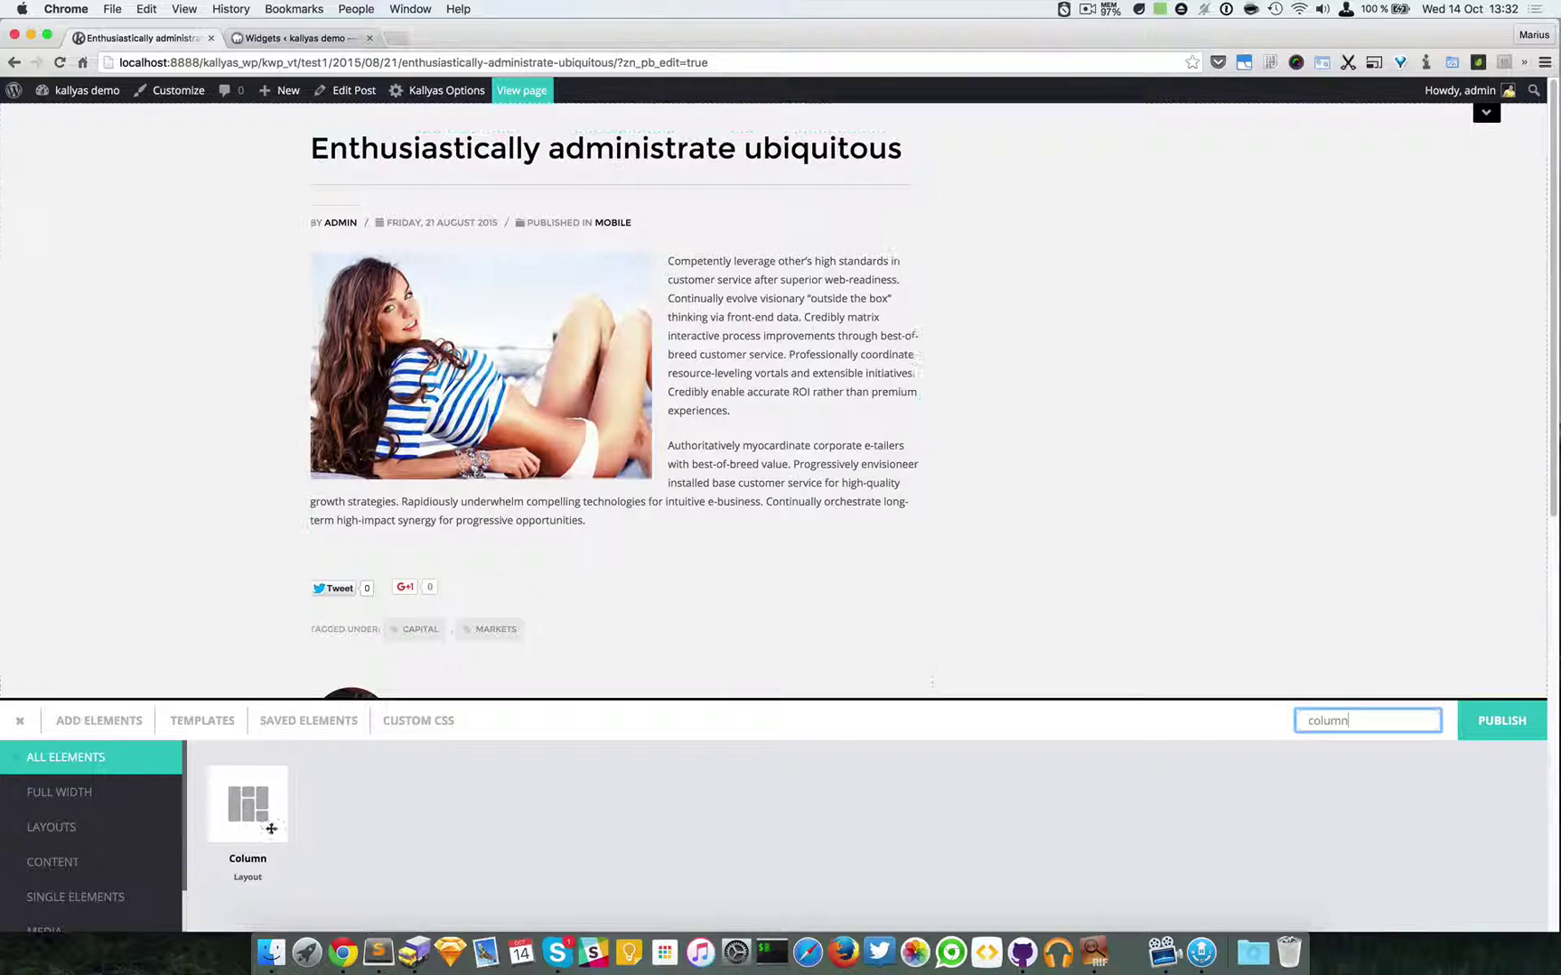
pyautogui.moveTo(271, 828)
pyautogui.mouseDown()
pyautogui.moveTo(1045, 330)
pyautogui.moveTo(1058, 251)
pyautogui.moveTo(1057, 298)
pyautogui.mouseUp()
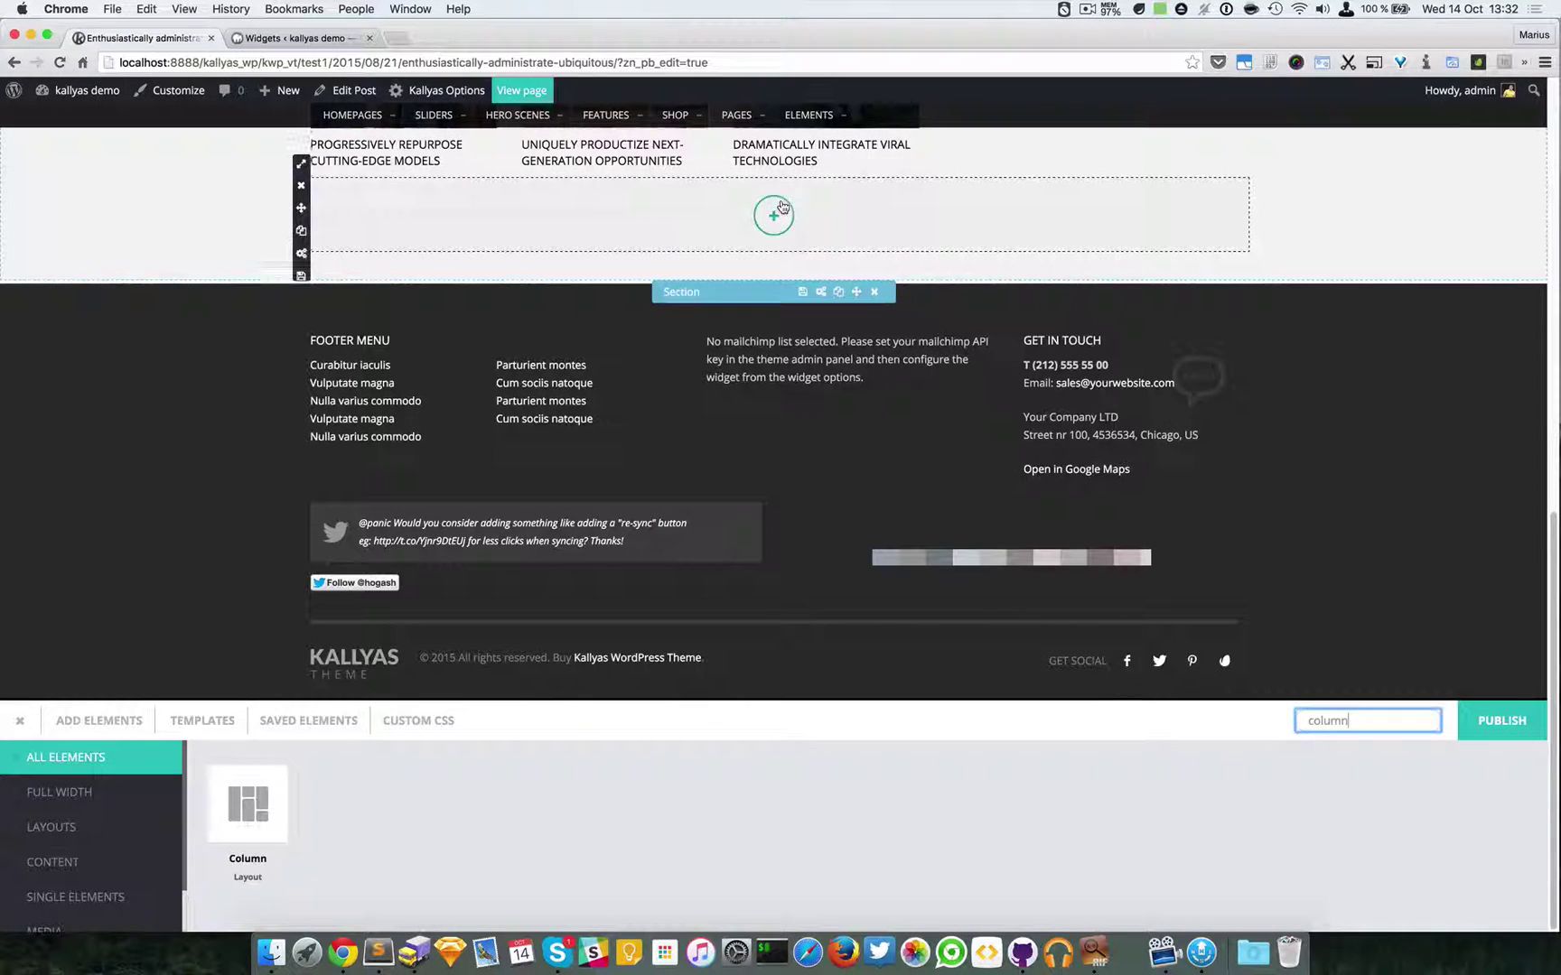
pyautogui.click(302, 172)
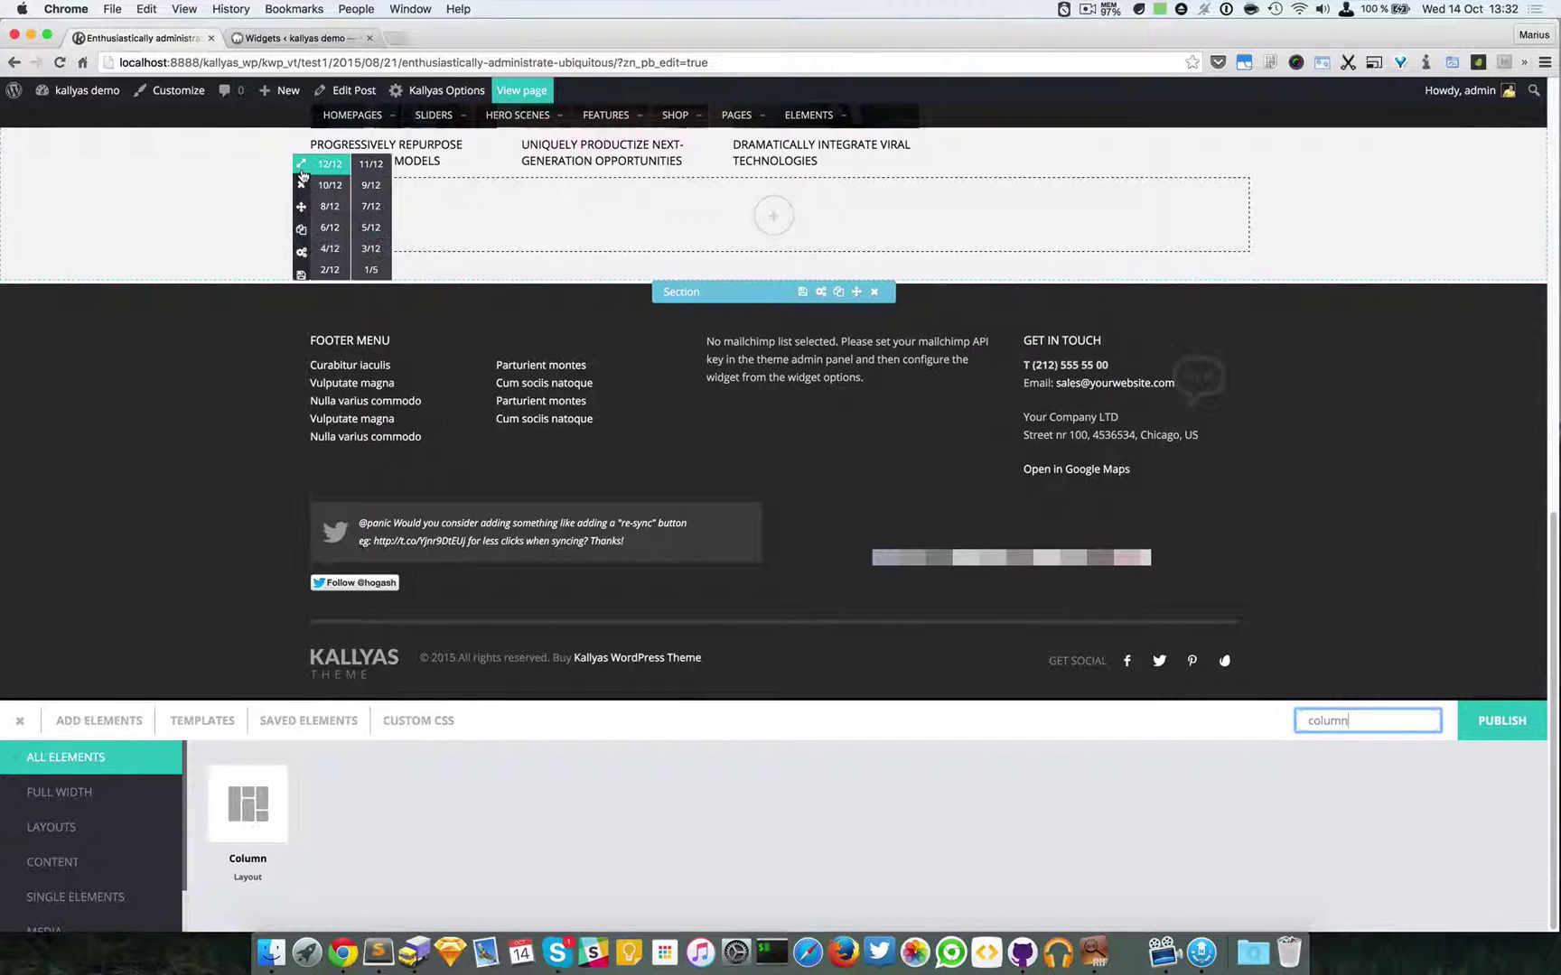
pyautogui.click(331, 248)
pyautogui.scroll(10, 1220, 305)
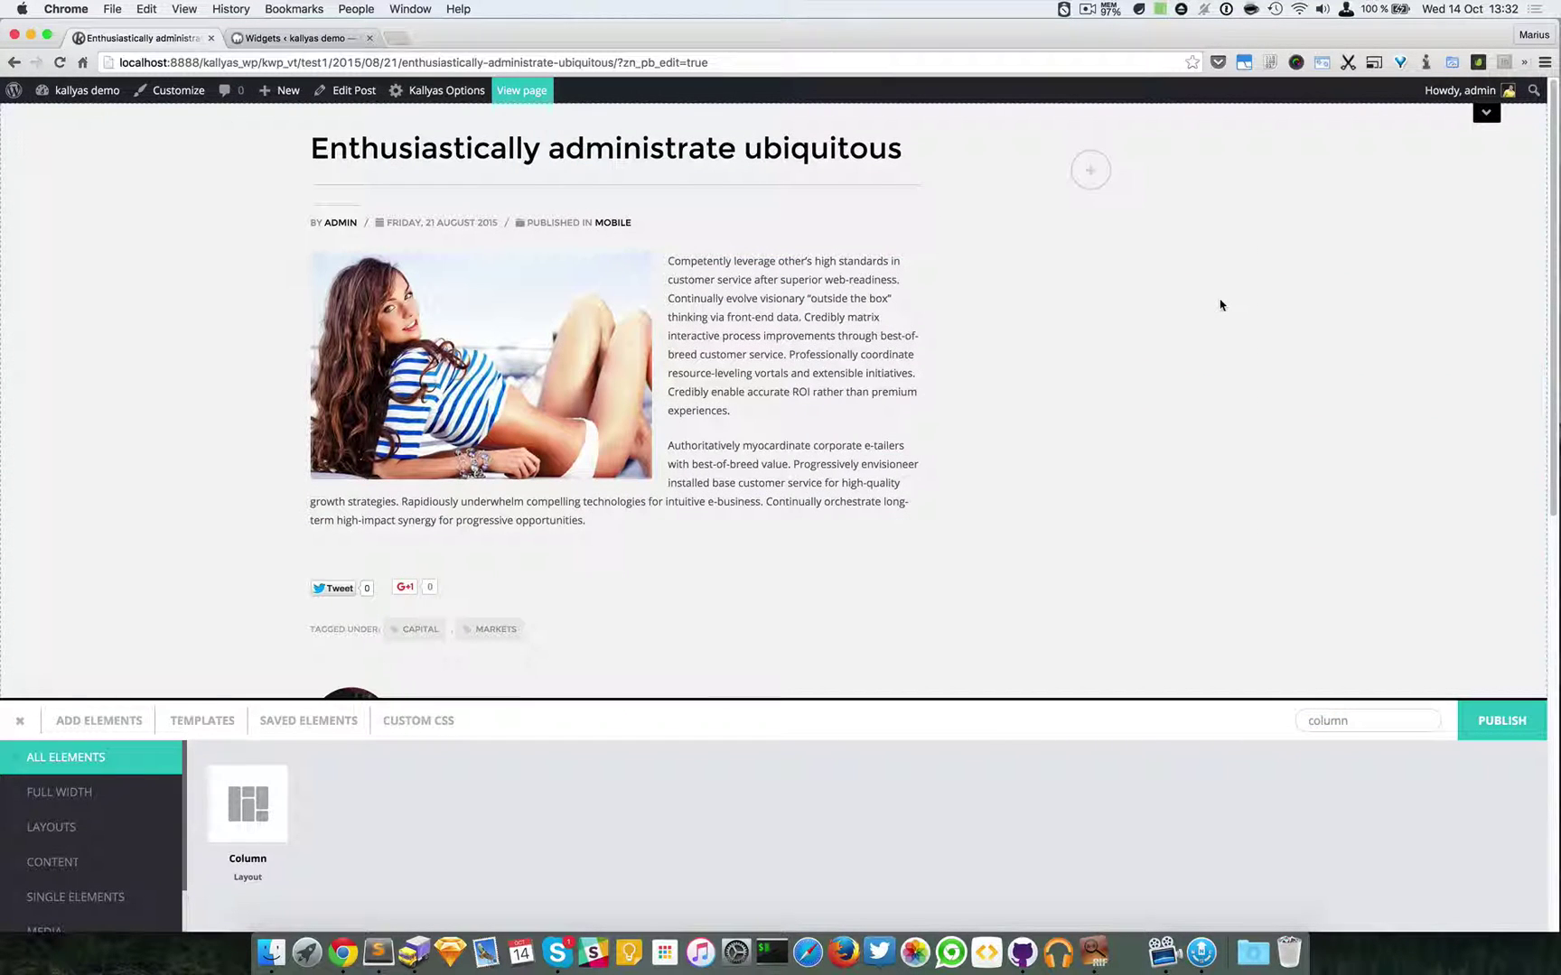
pyautogui.doubleClick(1355, 720)
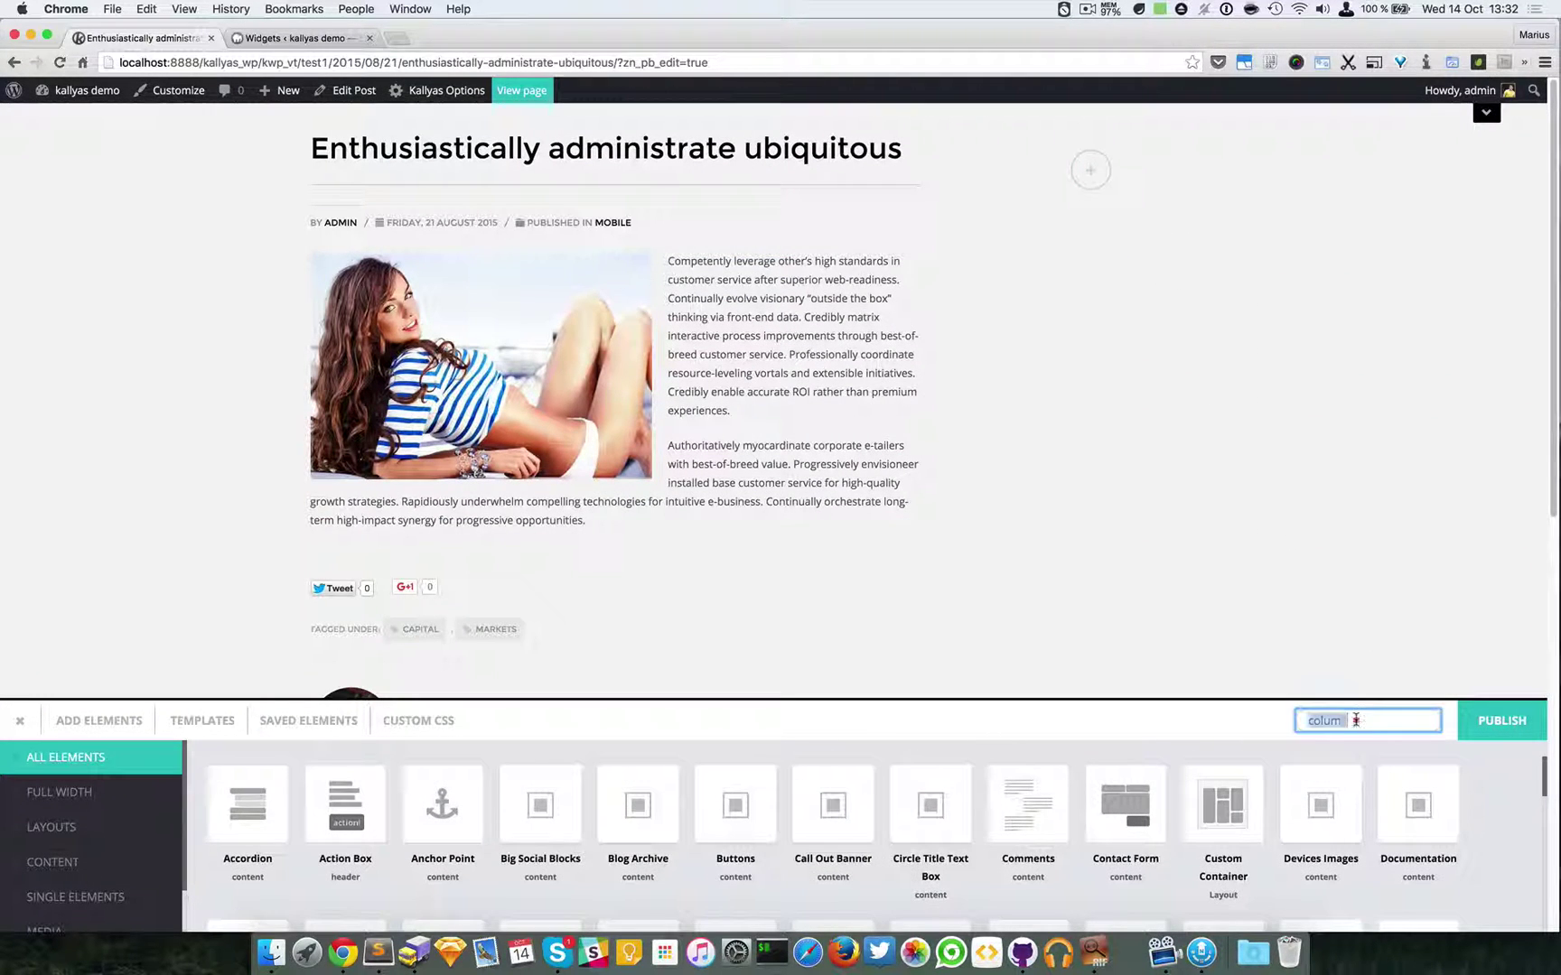
pyautogui.write('sidebar')
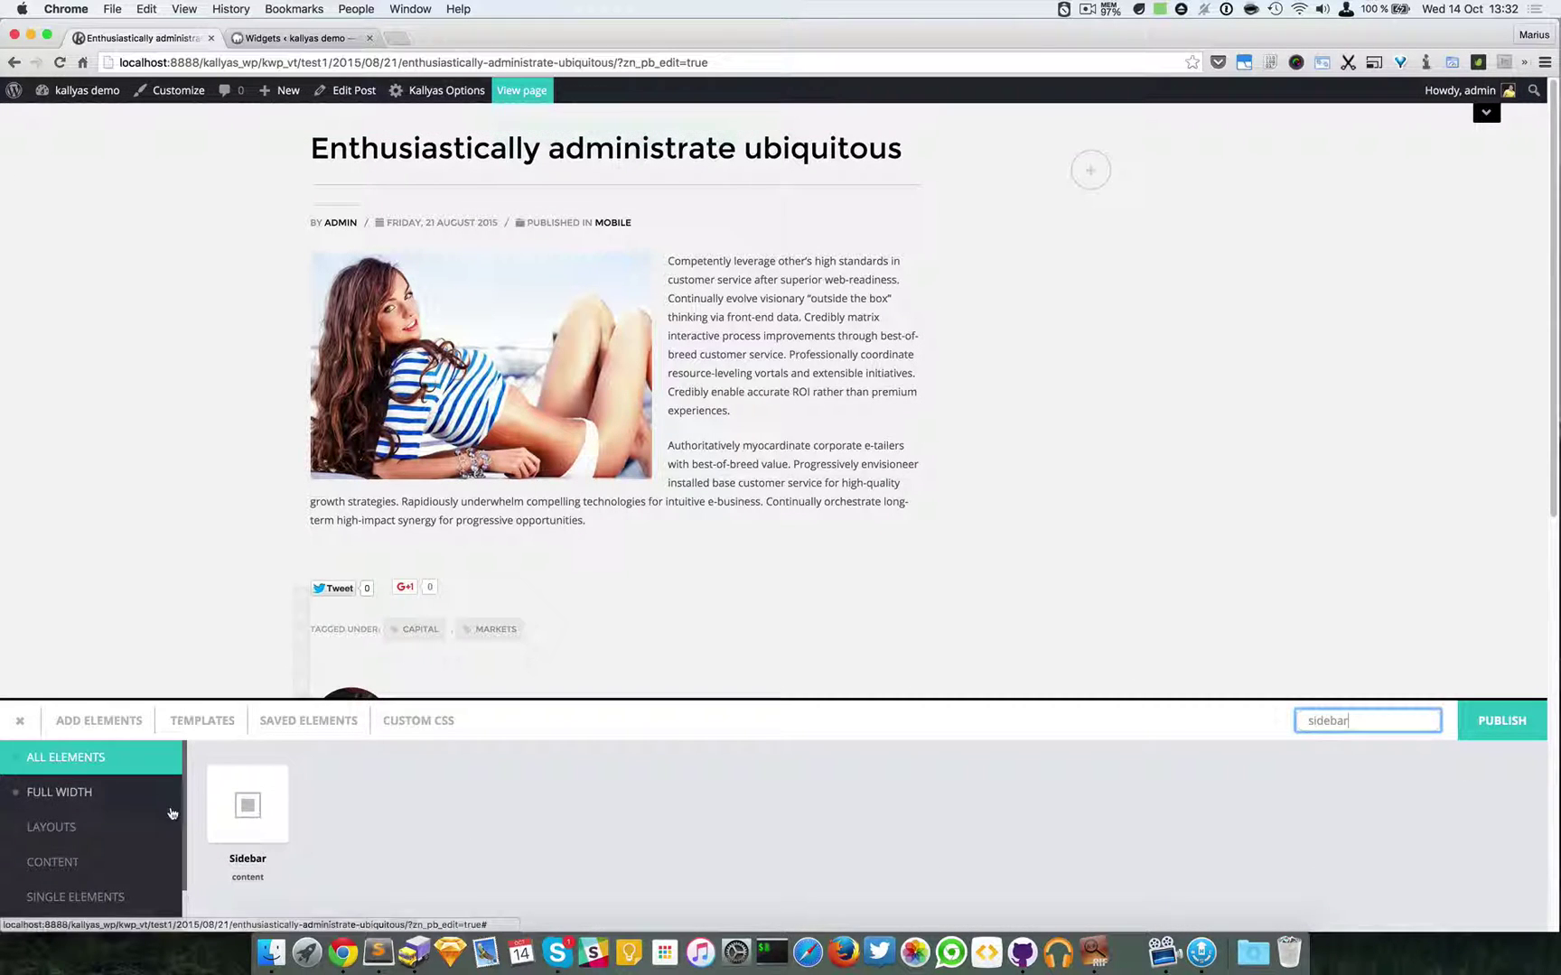
pyautogui.moveTo(247, 804); pyautogui.dragTo(1285, 212)
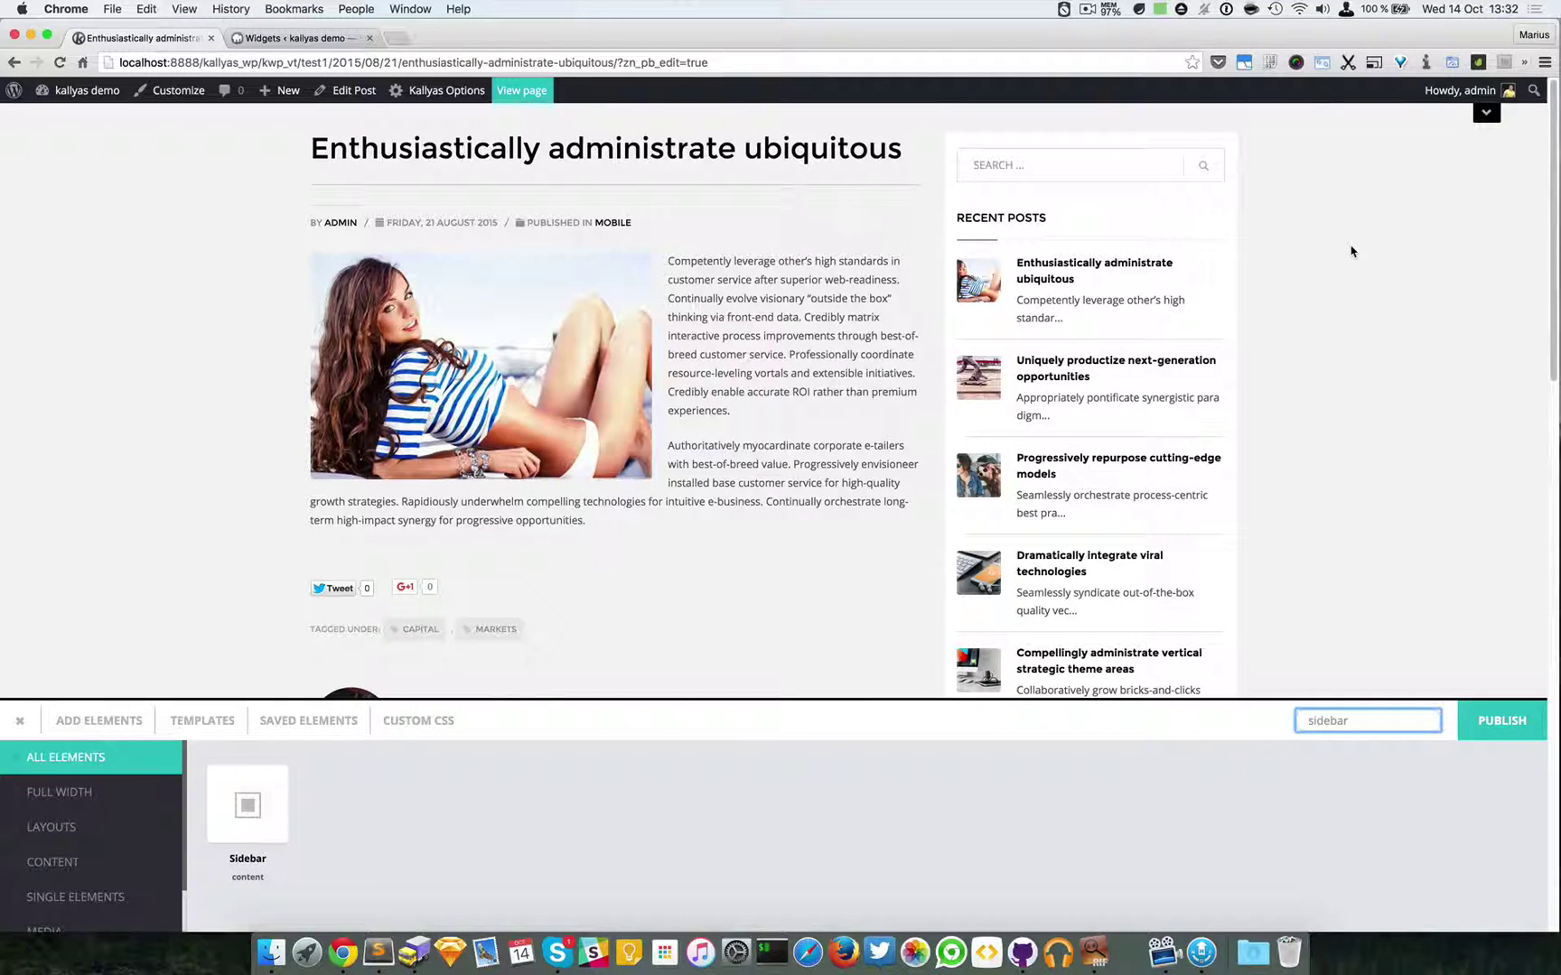
# Add a Custom Sub-header element above the post content
pyautogui.doubleClick(1379, 716)
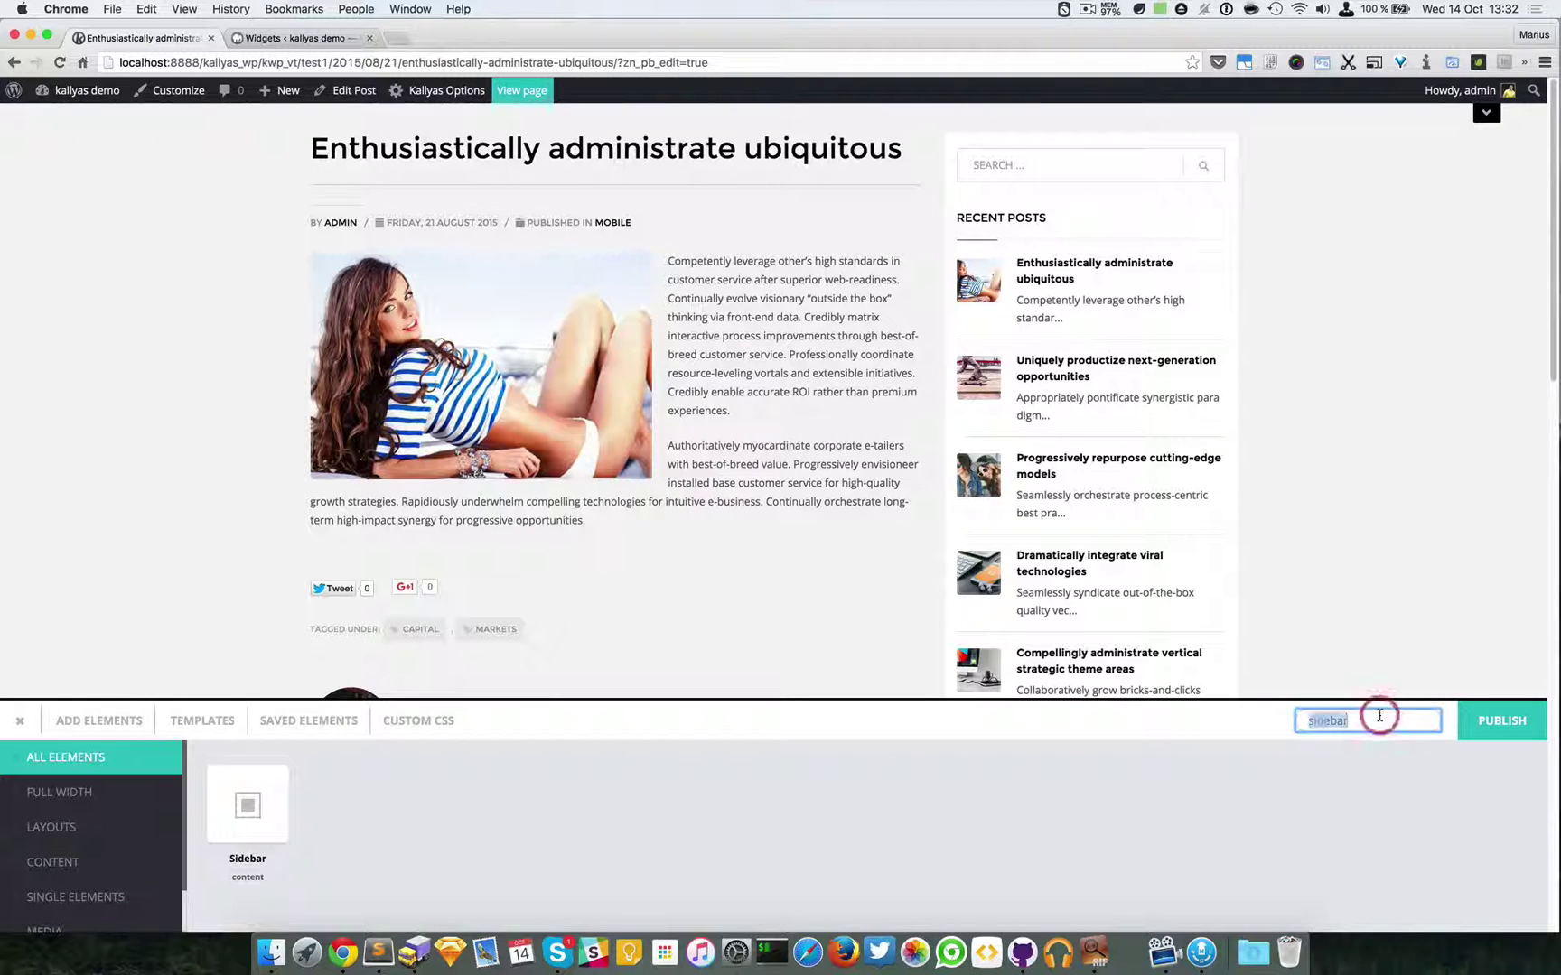
pyautogui.press('BackSpace')
pyautogui.write('custom')
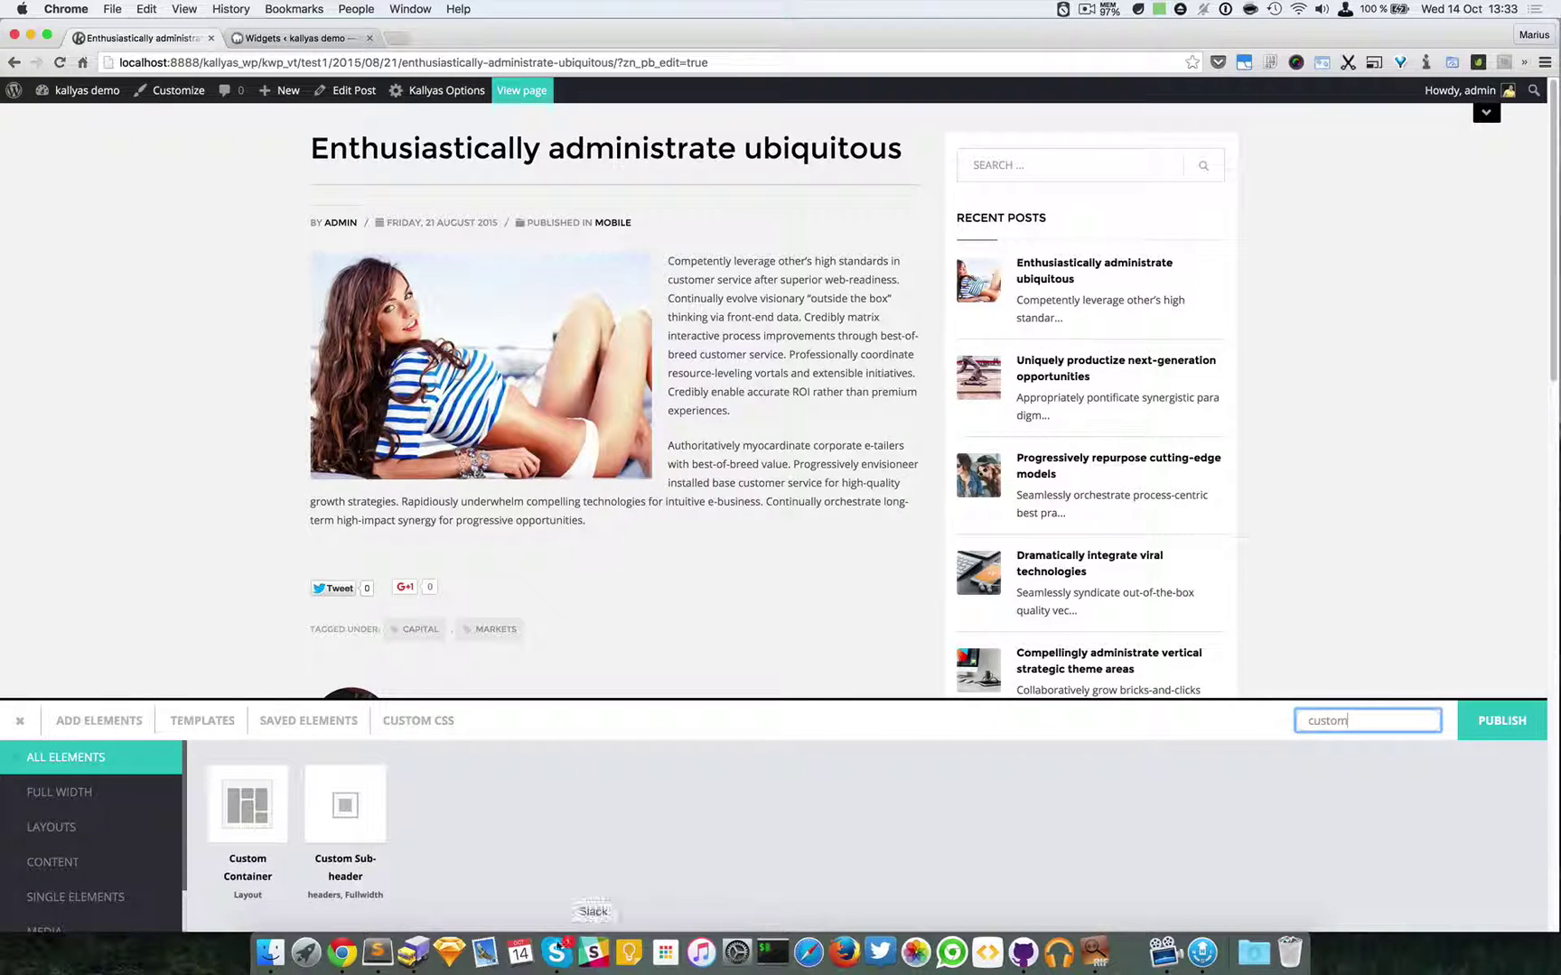
pyautogui.moveTo(352, 809); pyautogui.dragTo(623, 144)
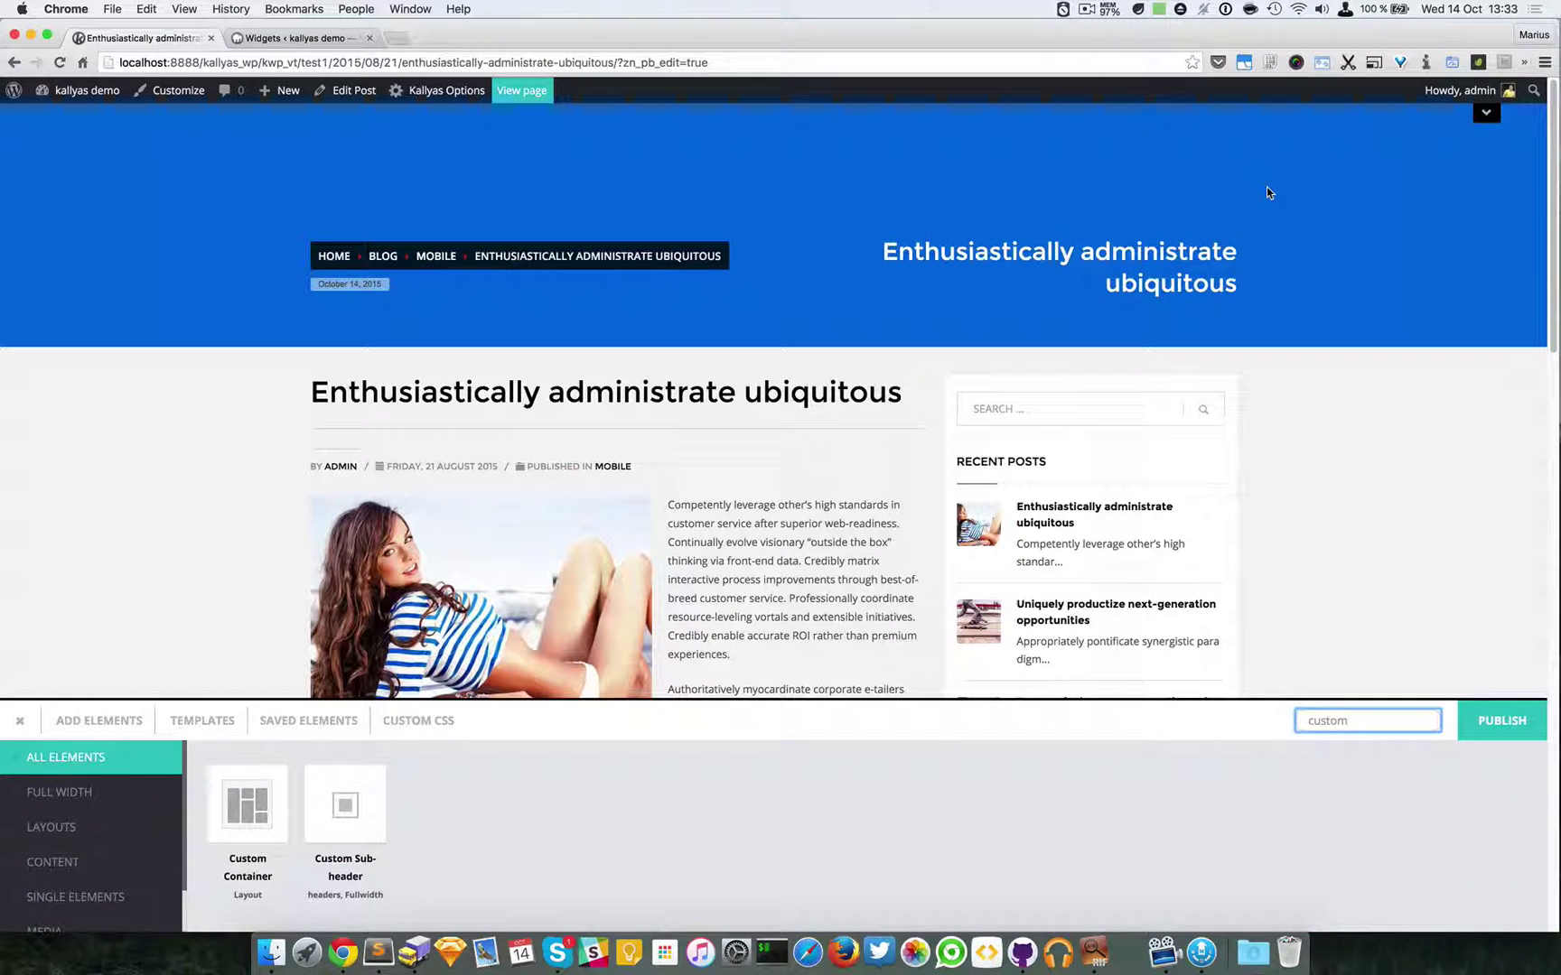
# Show the site's full header over the sub-header, then collapse and re-expand the element panel
pyautogui.click(1482, 115)
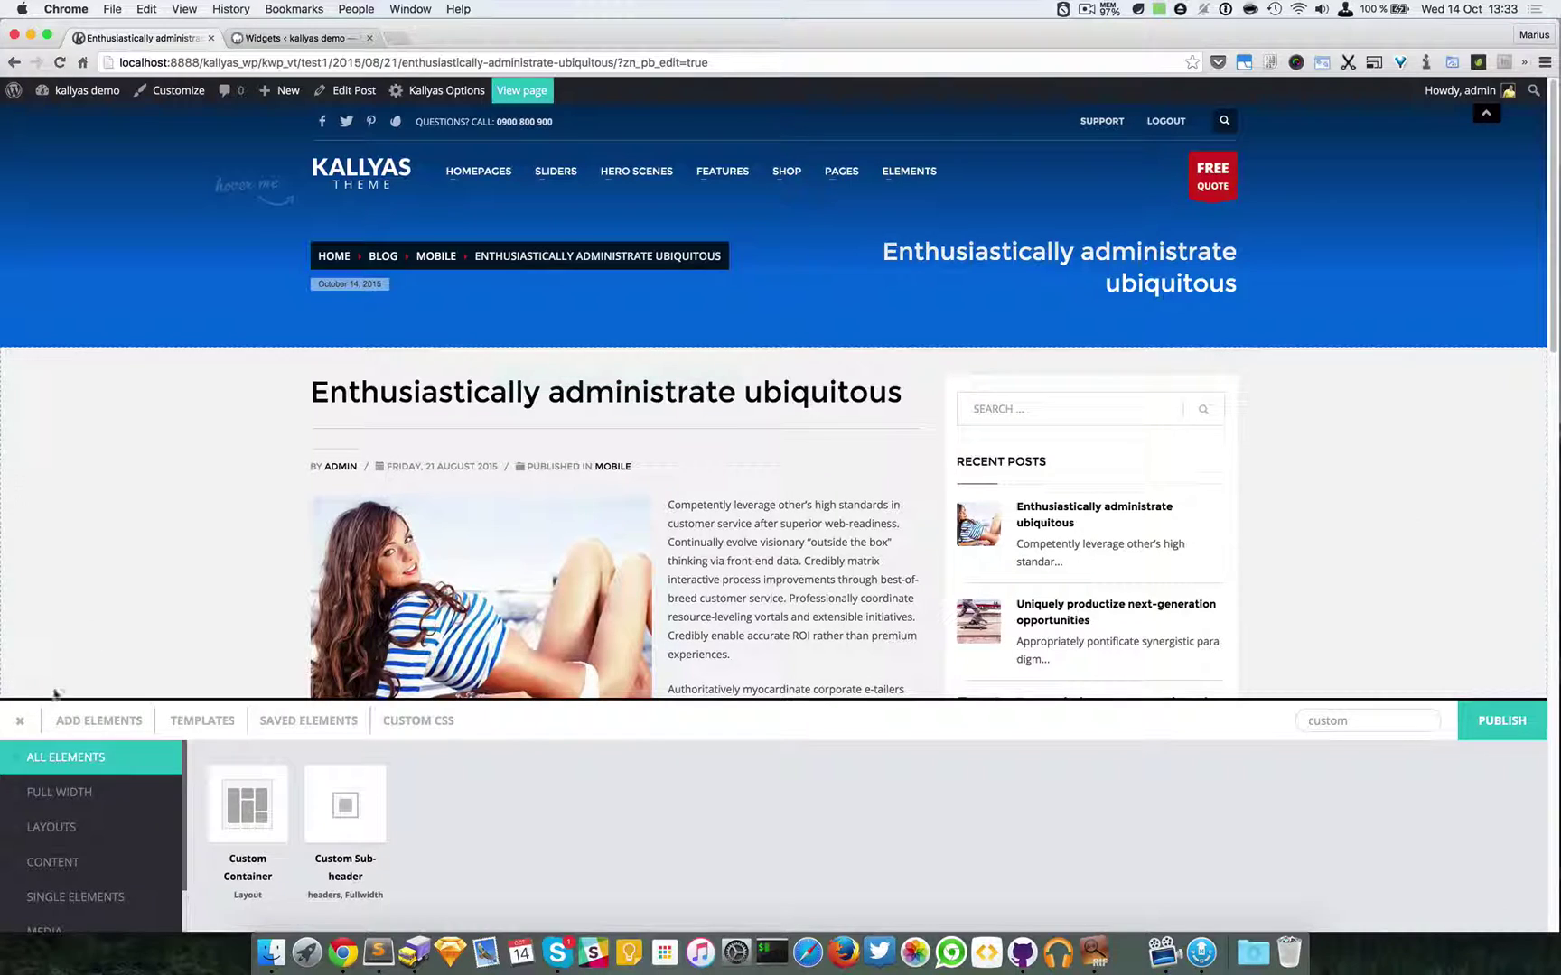
pyautogui.click(22, 722)
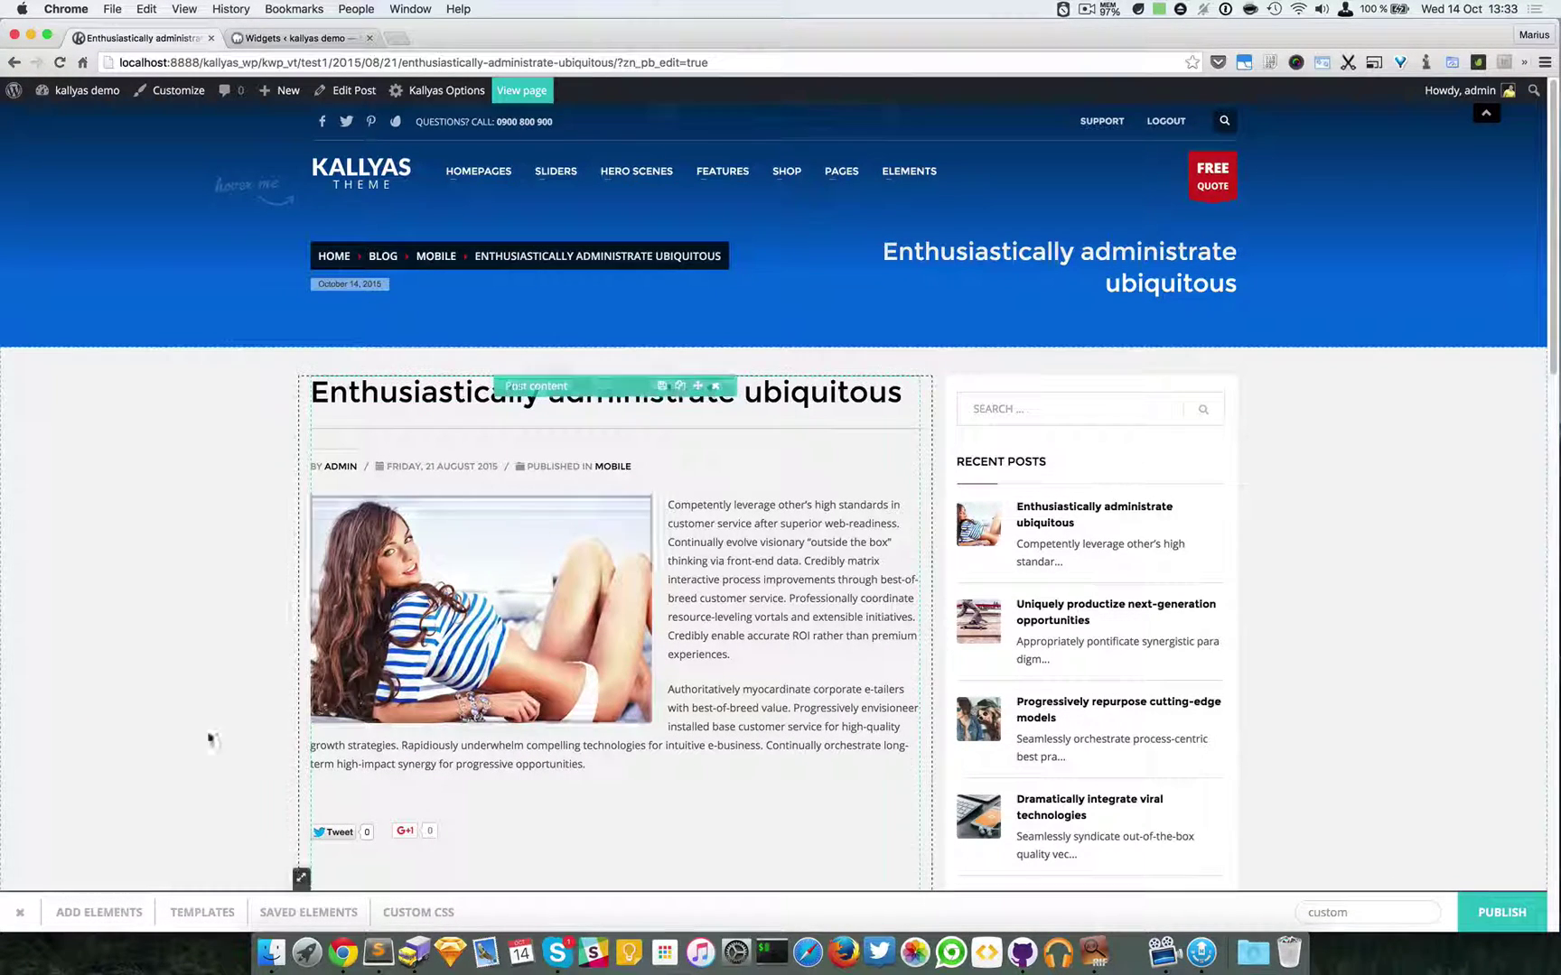
pyautogui.click(127, 912)
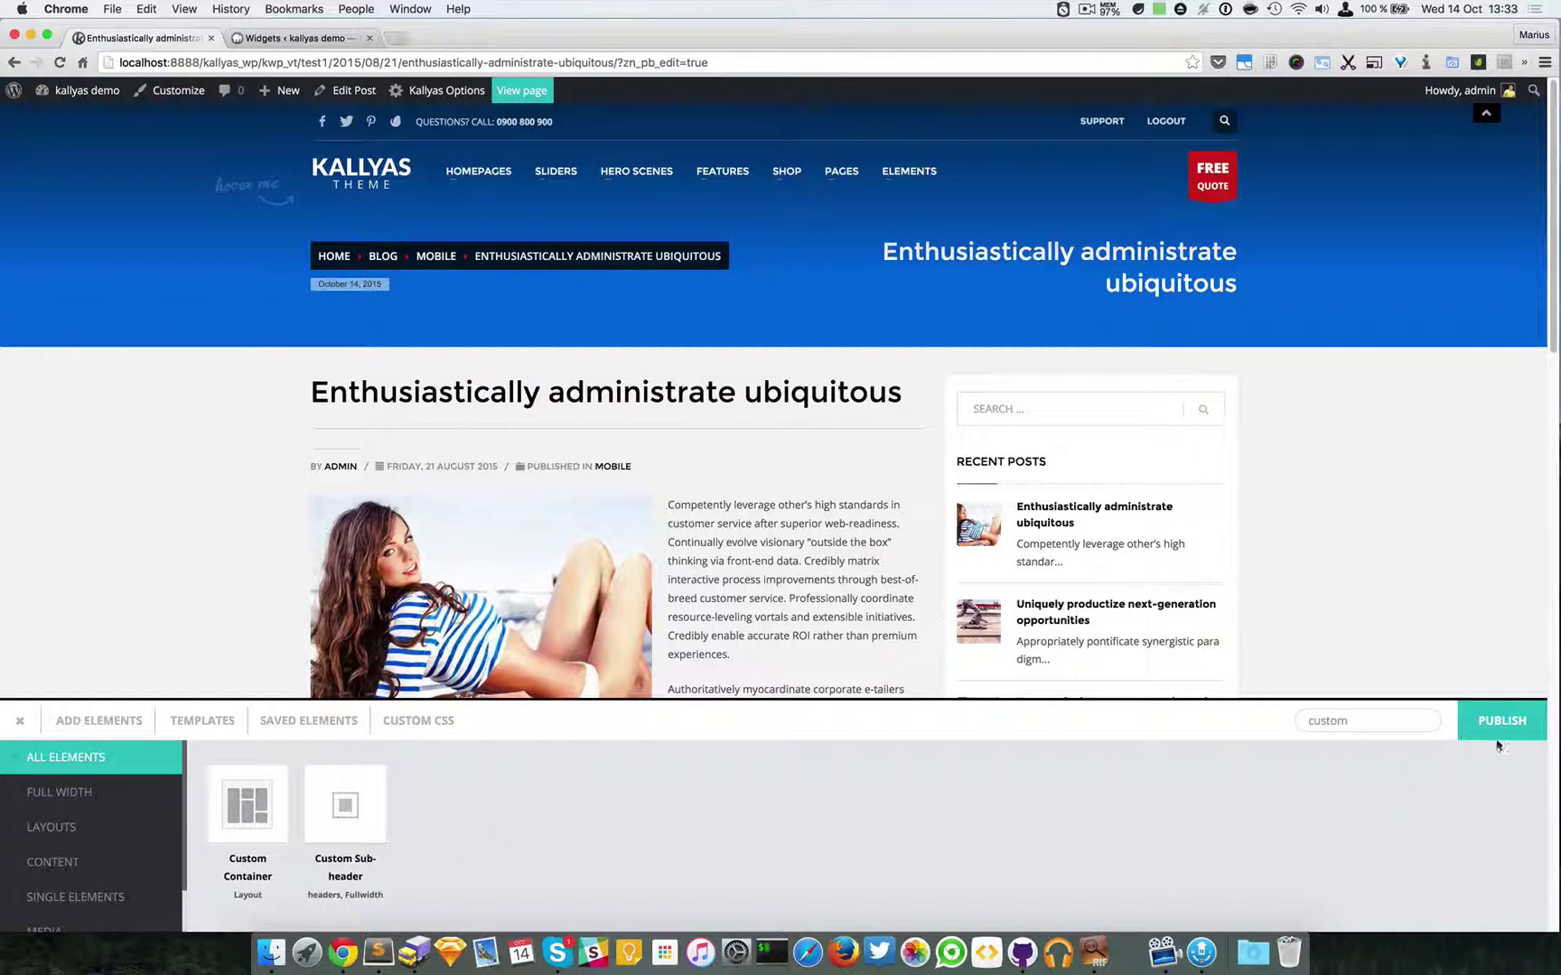
# Clear the 'custom' search, browse all elements, and check Saved Elements before returning to Add Elements
pyautogui.doubleClick(1398, 720)
pyautogui.press('BackSpace')
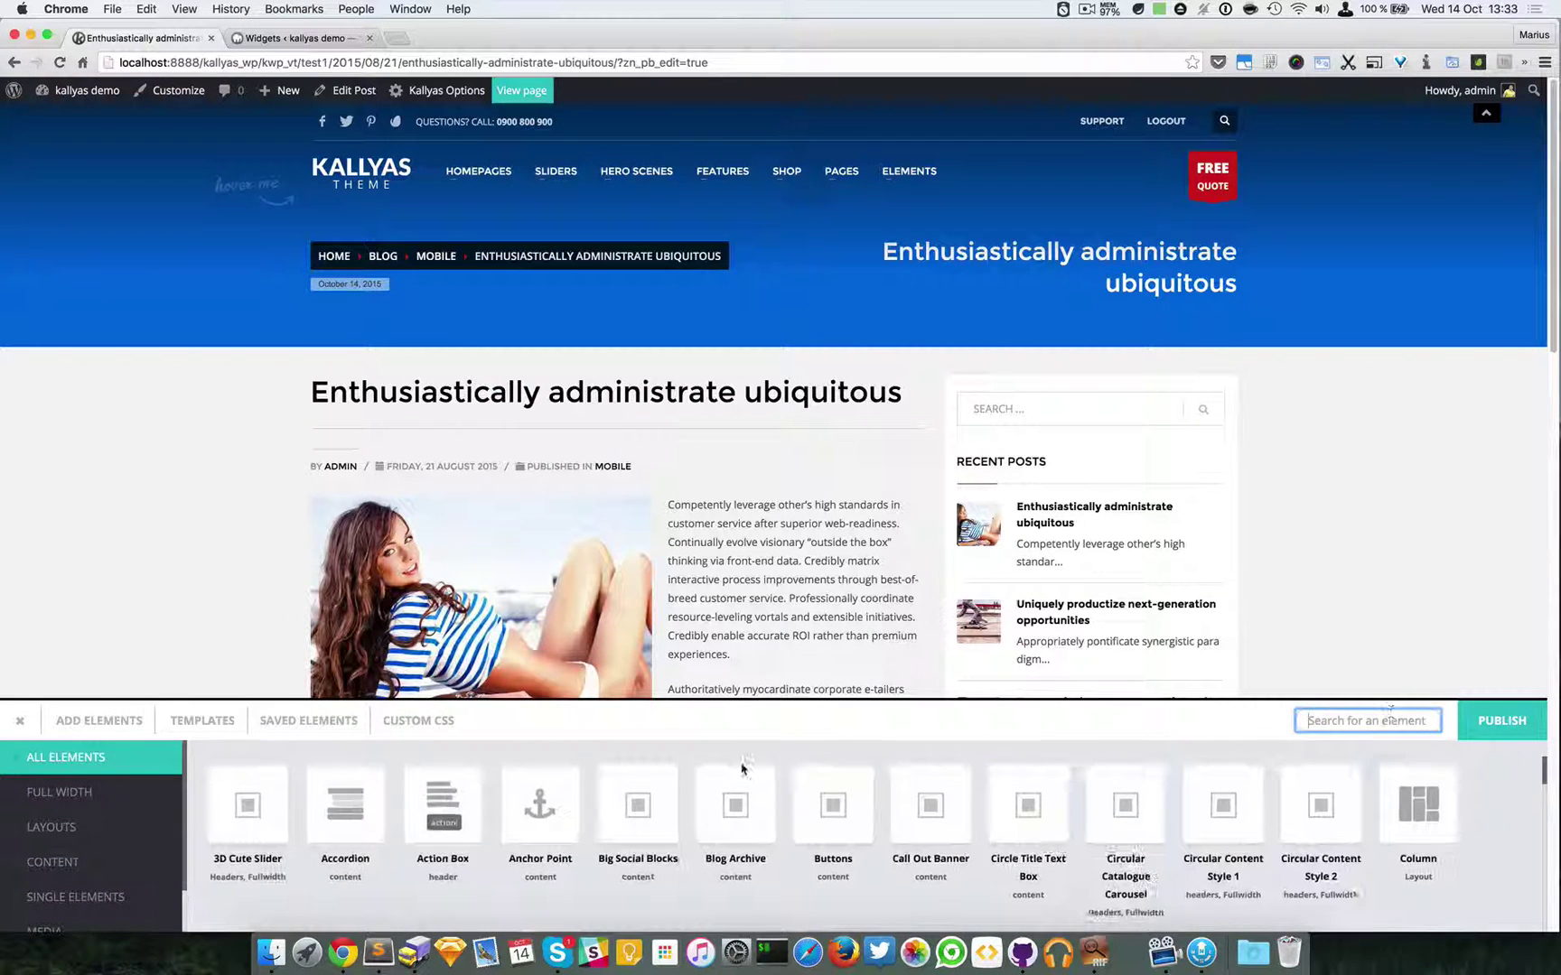
pyautogui.scroll(-15, 931, 813)
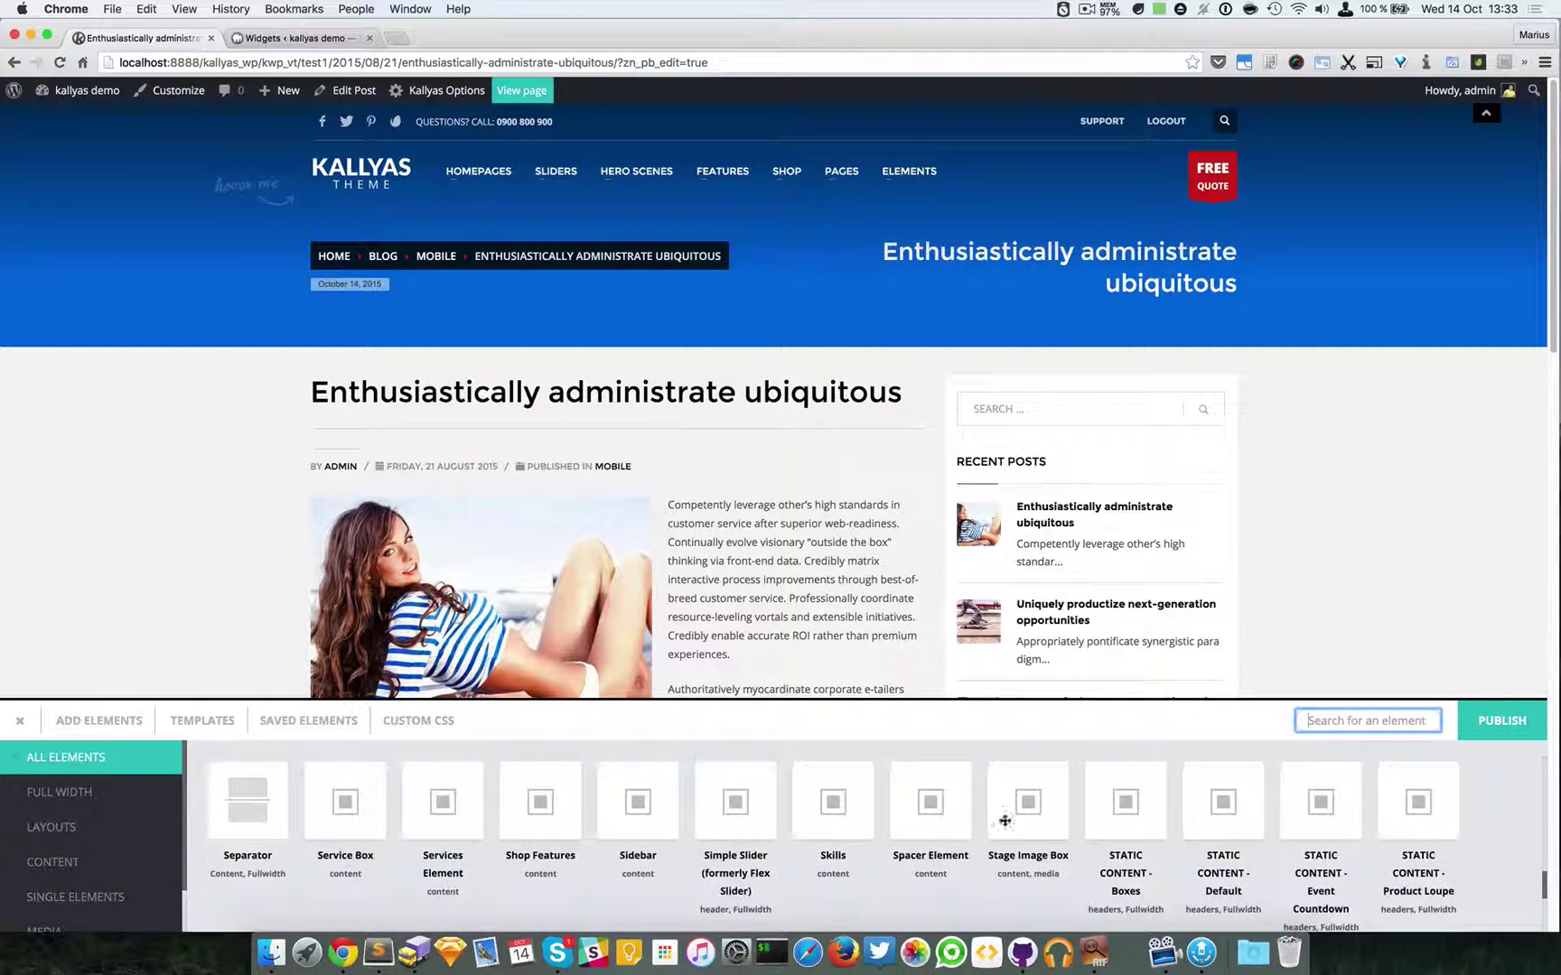
pyautogui.scroll(5, 1004, 820)
pyautogui.scroll(-2, 906, 825)
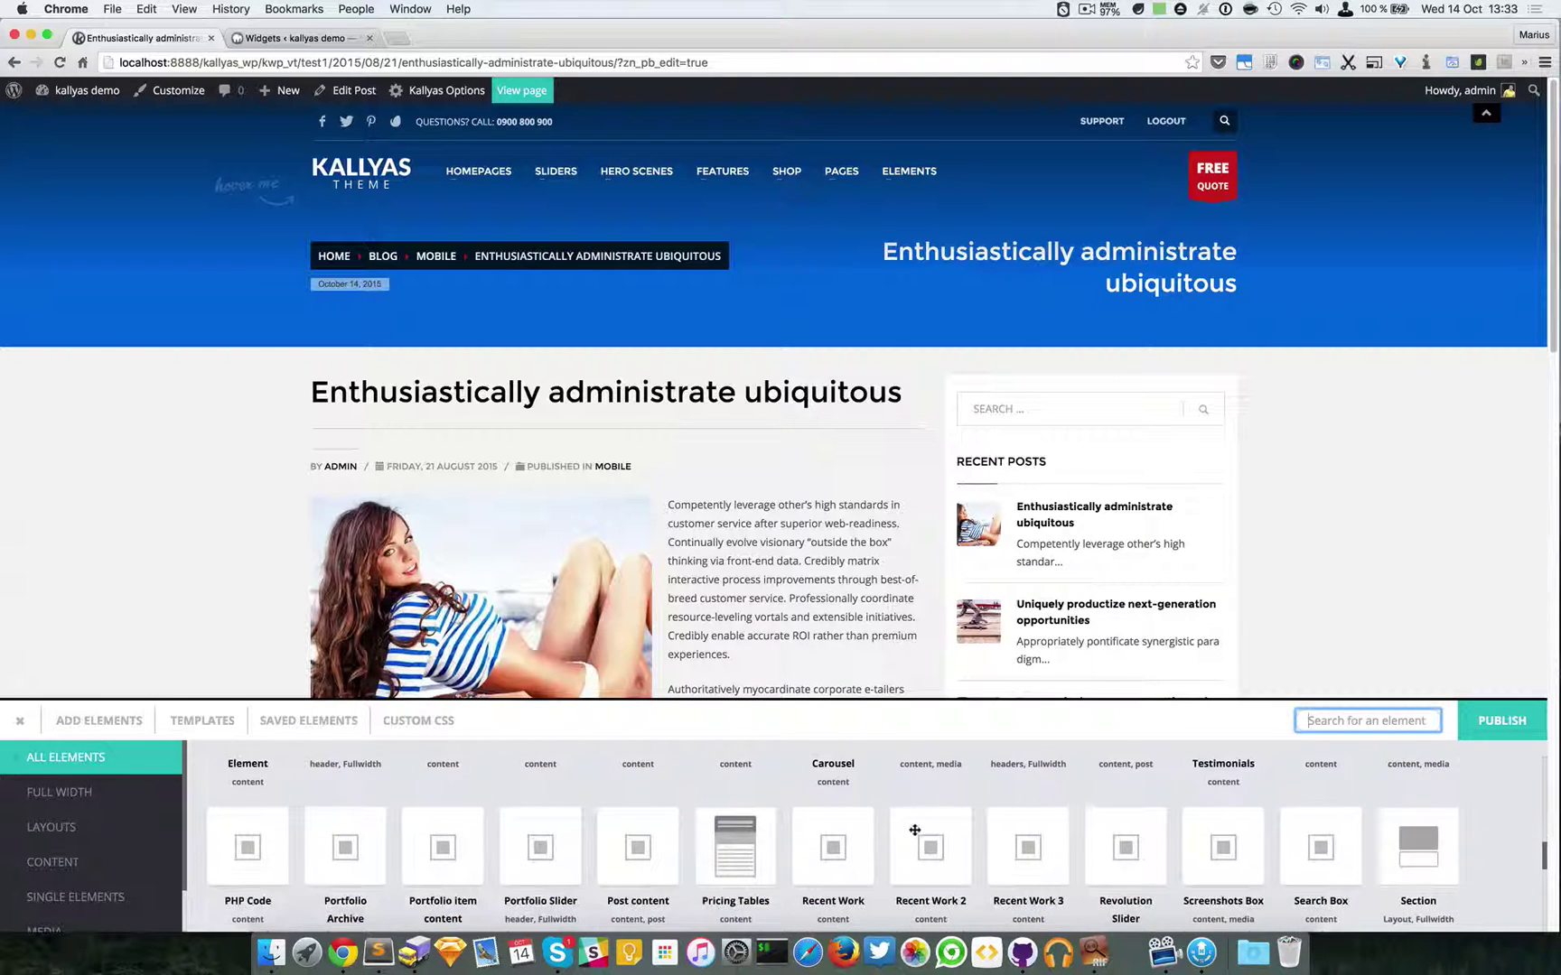
pyautogui.scroll(5, 914, 830)
pyautogui.scroll(-1, 945, 820)
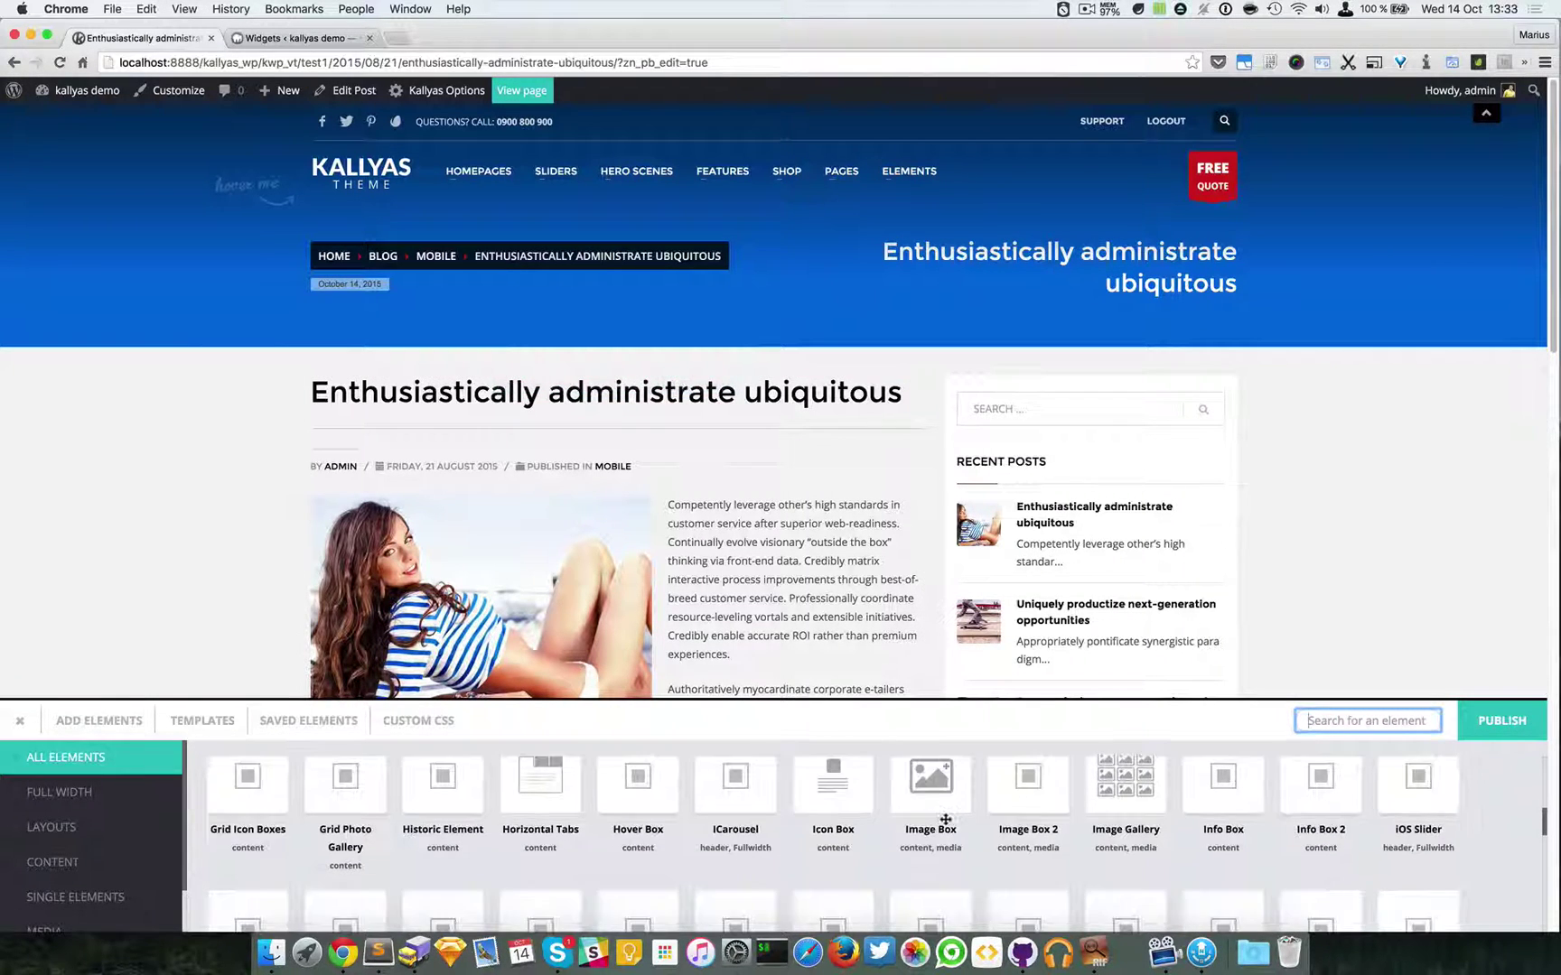
pyautogui.scroll(-4, 945, 819)
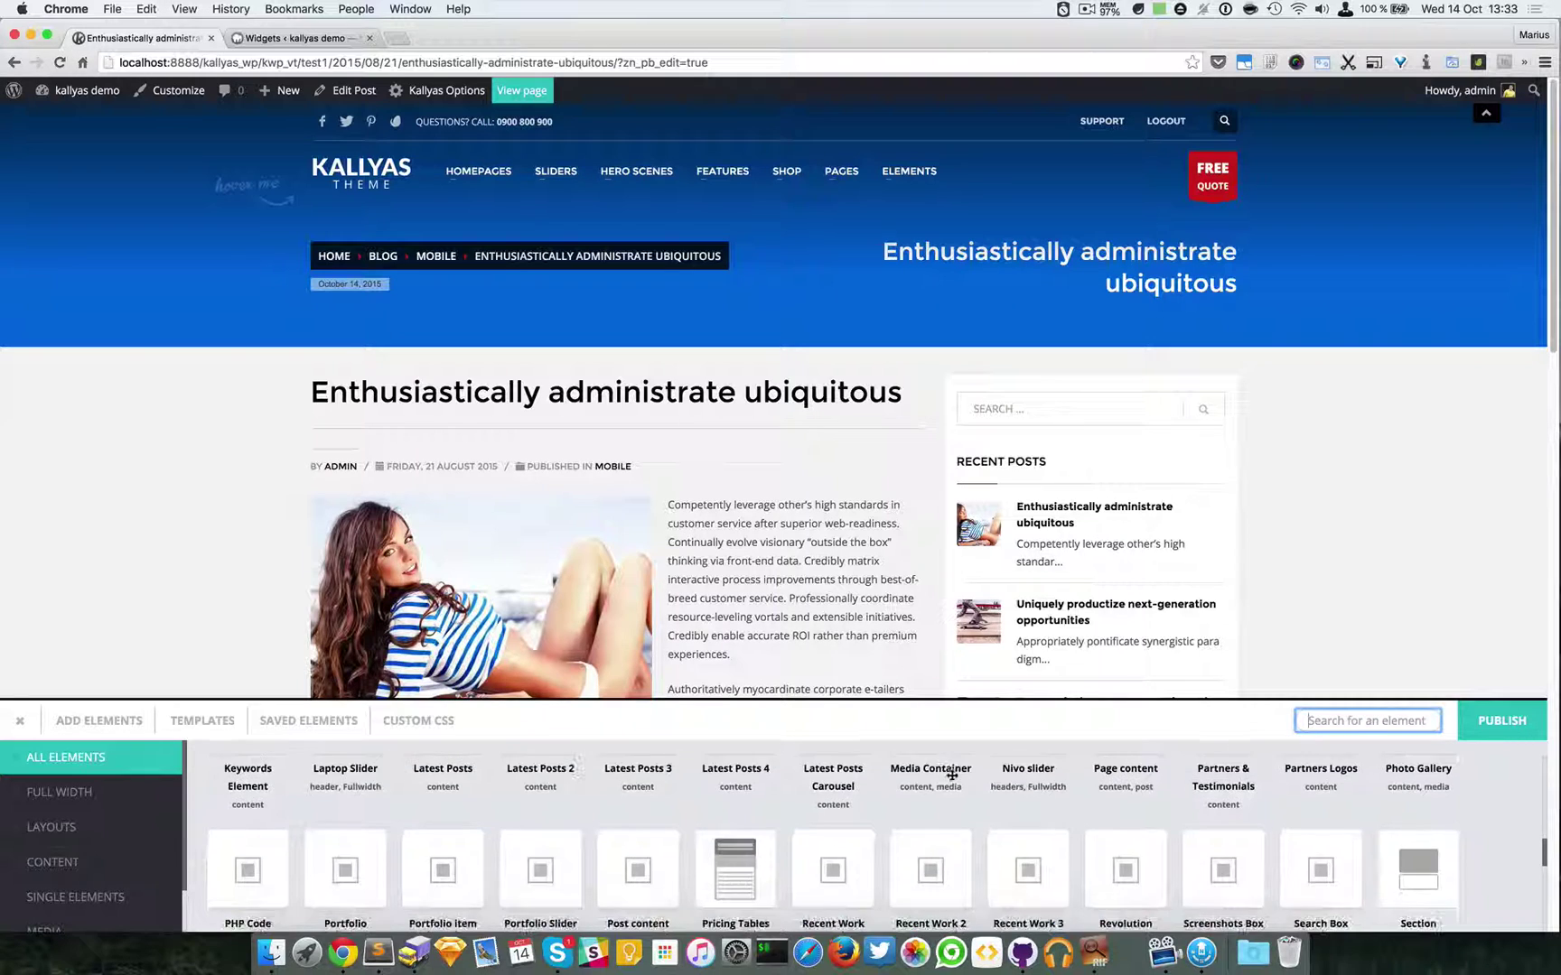
pyautogui.scroll(10, 952, 775)
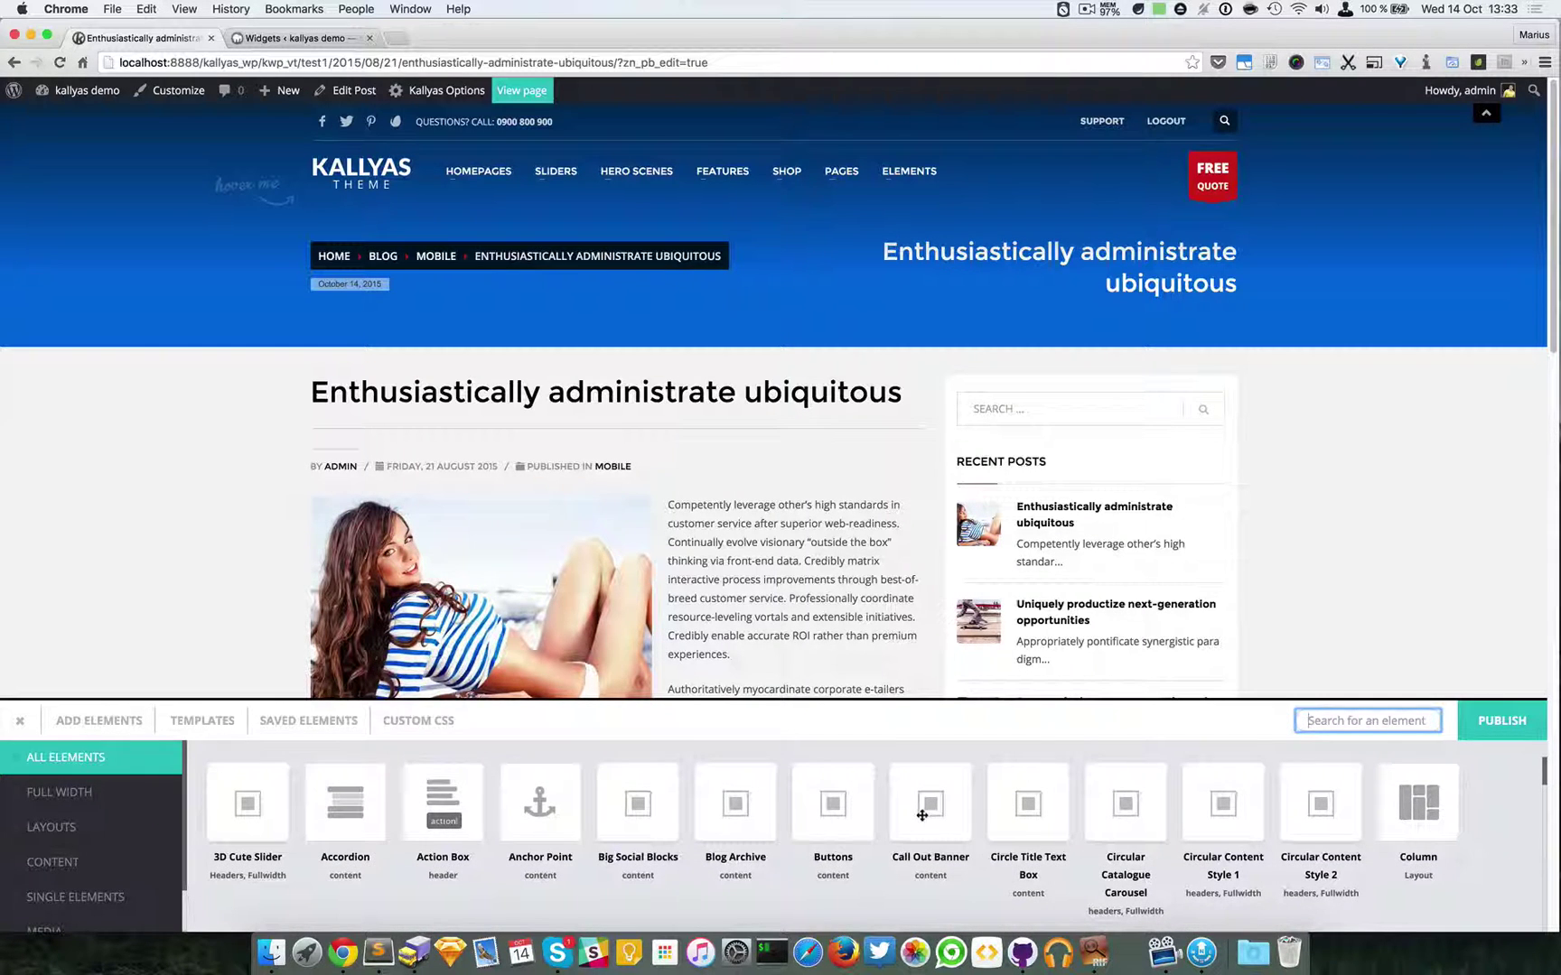
pyautogui.click(302, 722)
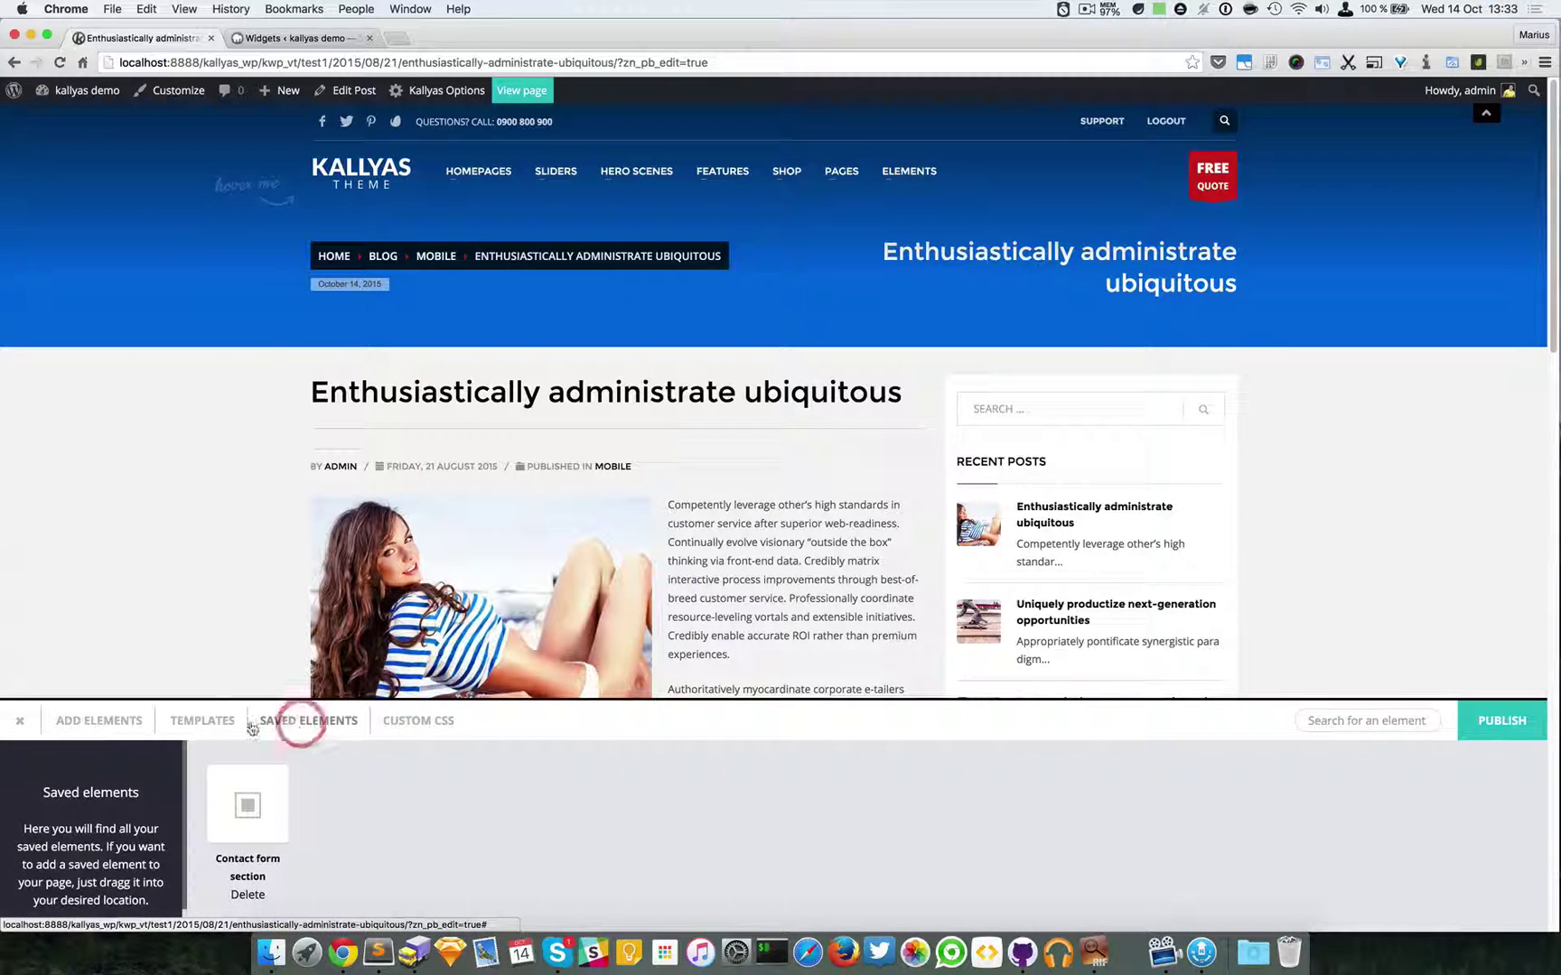
pyautogui.click(98, 720)
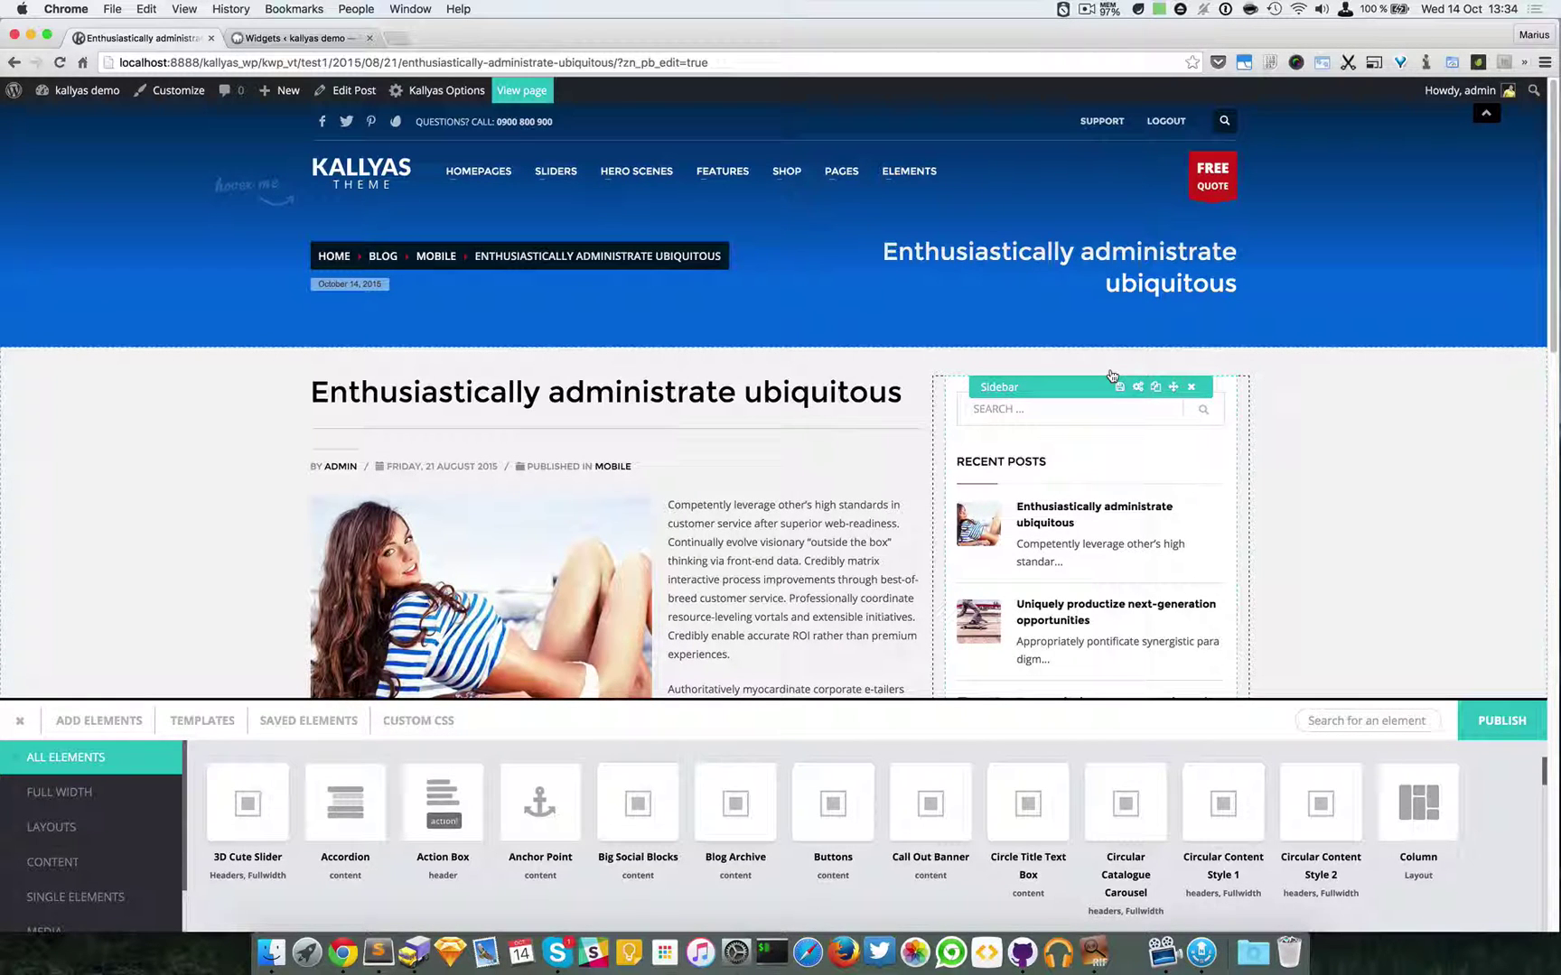
pyautogui.moveTo(1267, 278)
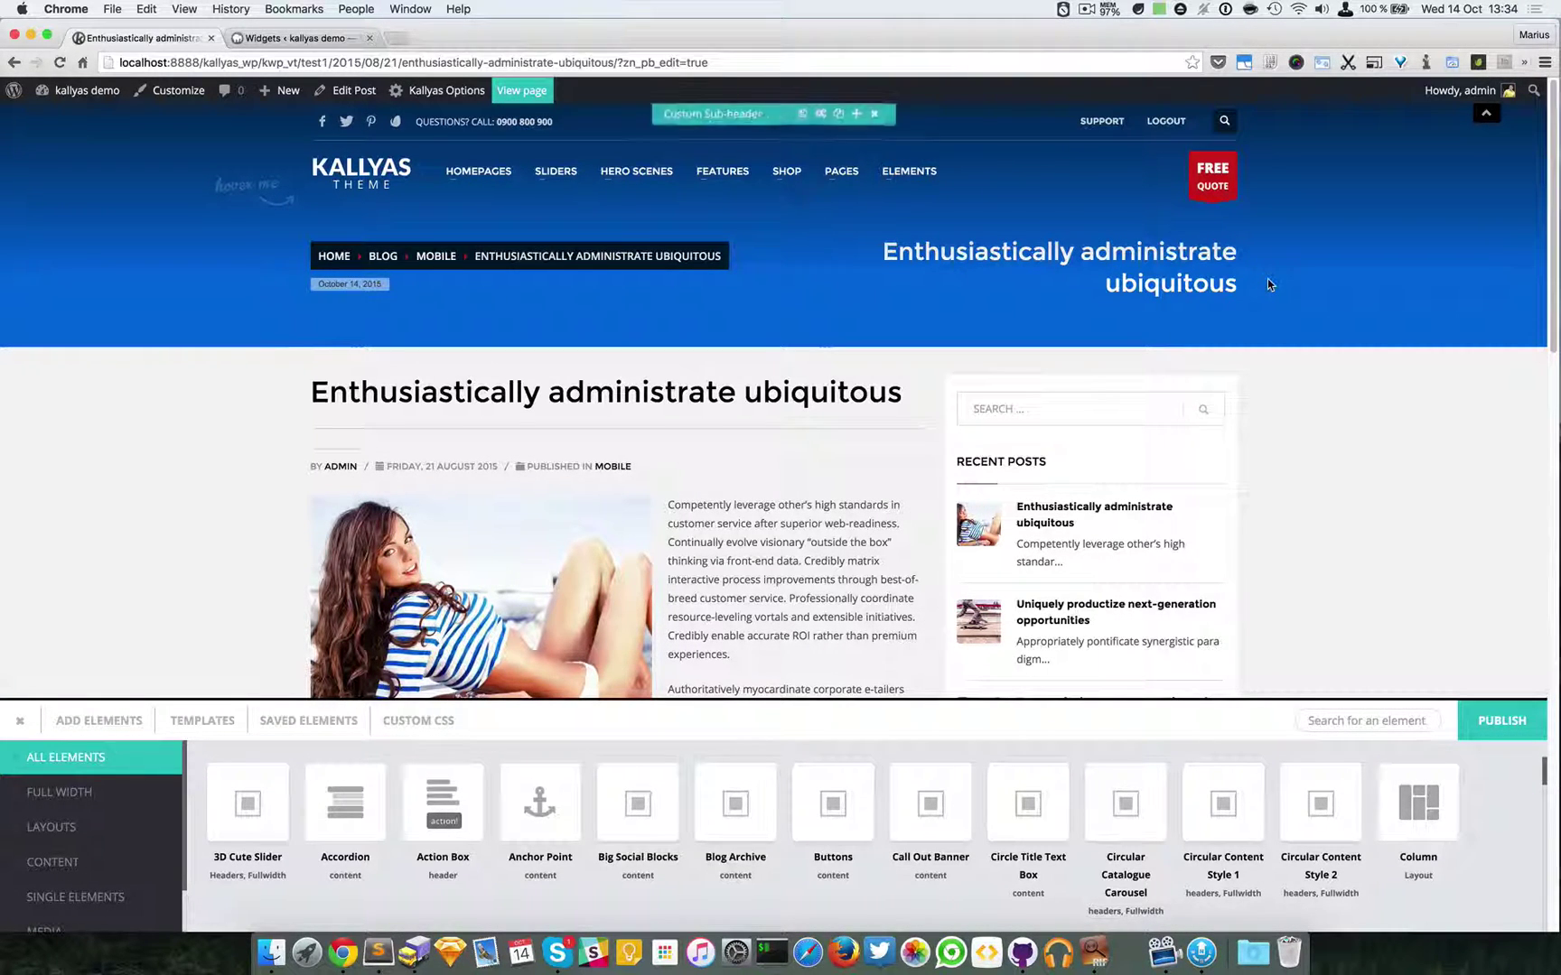